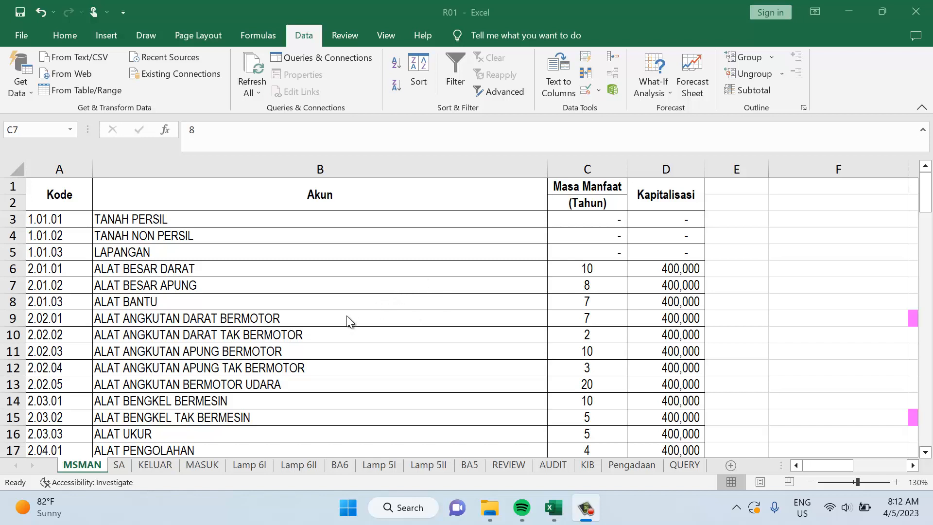
Examine the vehicle account names in rows 9 to 13 and the useful life and code of ALAT BESAR DARAT
left_click(332, 319)
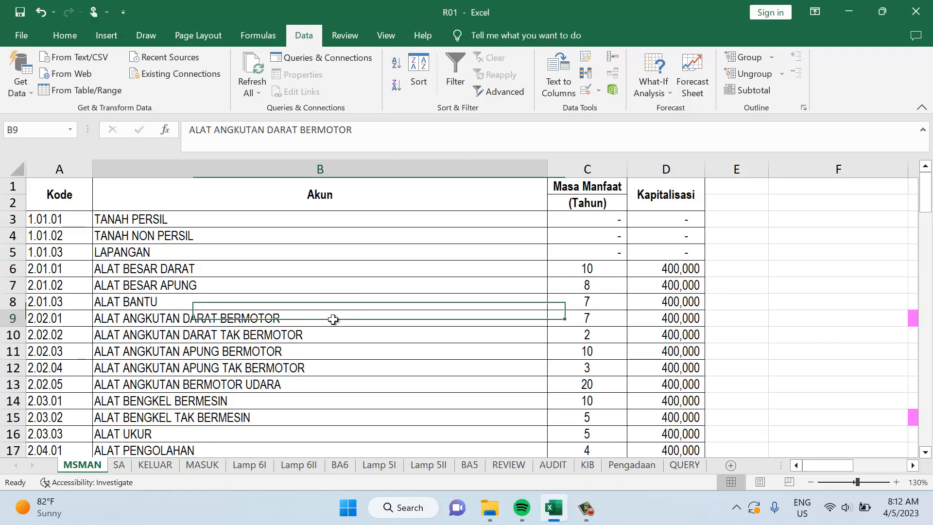
left_click(271, 339)
left_click(274, 352)
left_click(274, 368)
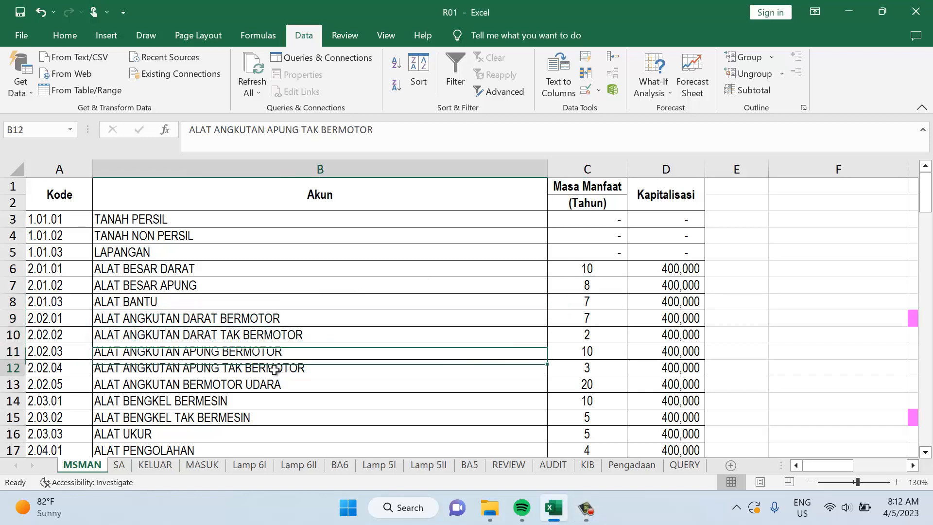
left_click(282, 383)
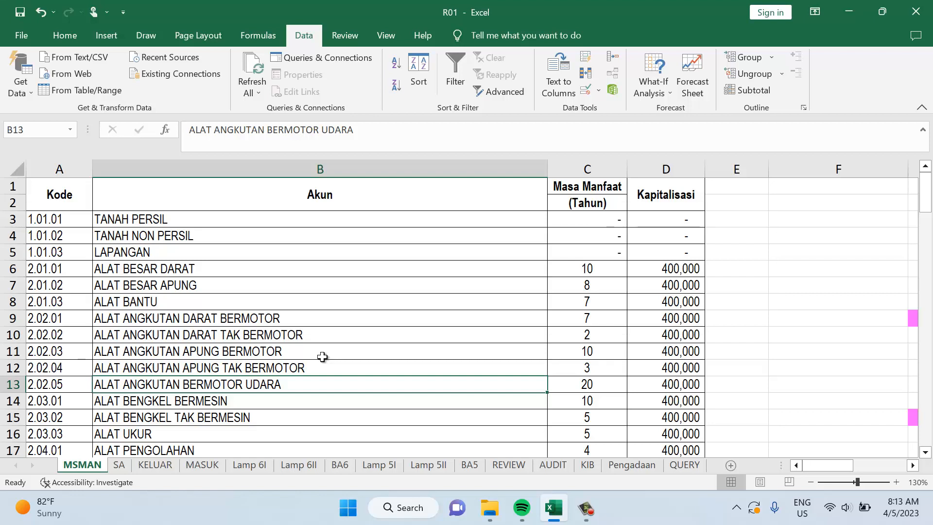
left_click(606, 263)
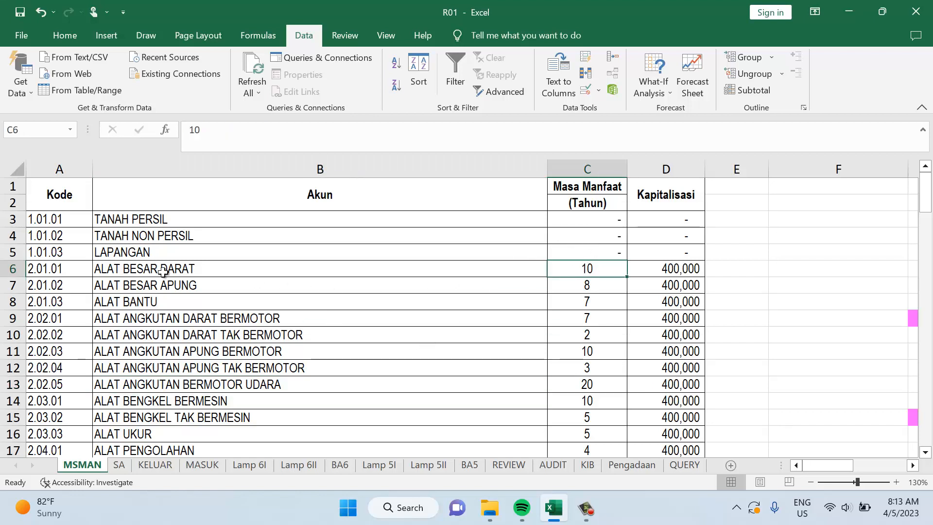
left_click(82, 271)
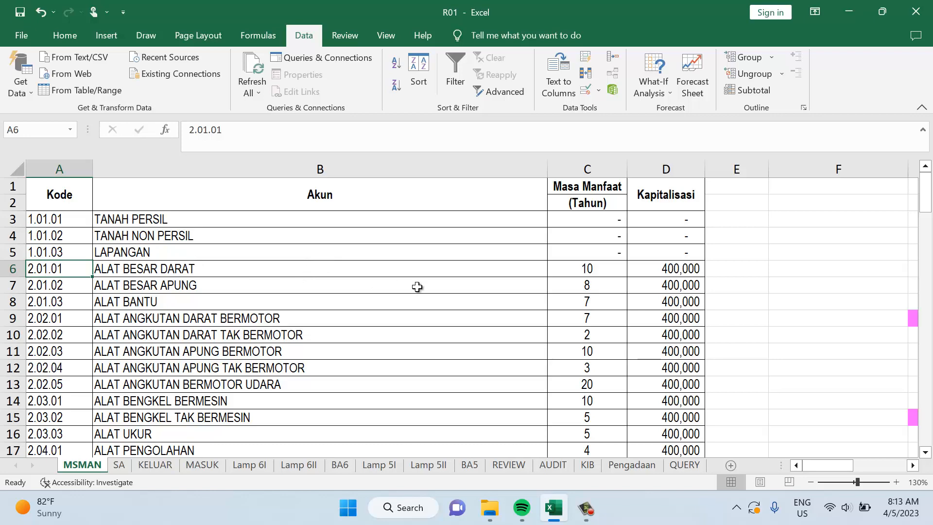
Review the whole MSMAN account list, from the equipment codes down to the SOFTWARE entry
scroll(416, 289, "down", 8)
scroll(403, 302, "up", 5)
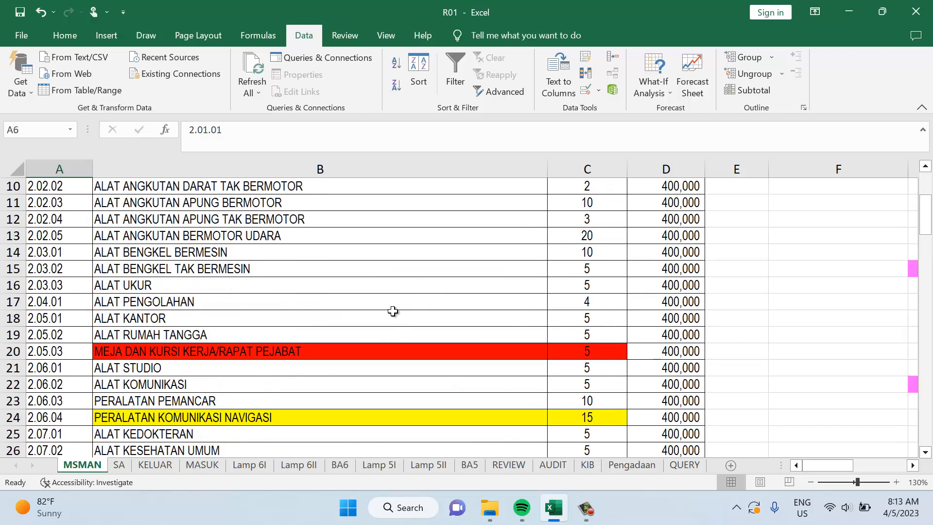
scroll(393, 311, "up", 3)
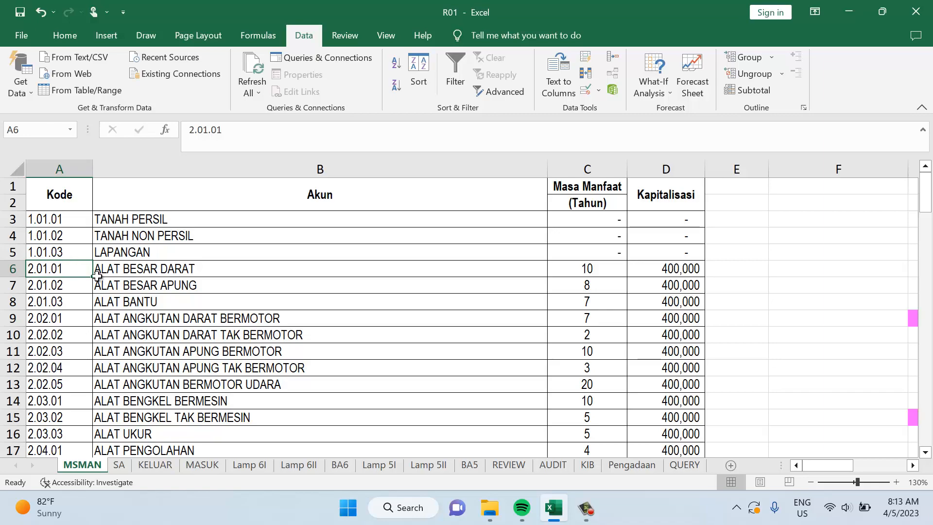
scroll(275, 354, "down", 16)
scroll(278, 354, "down", 4)
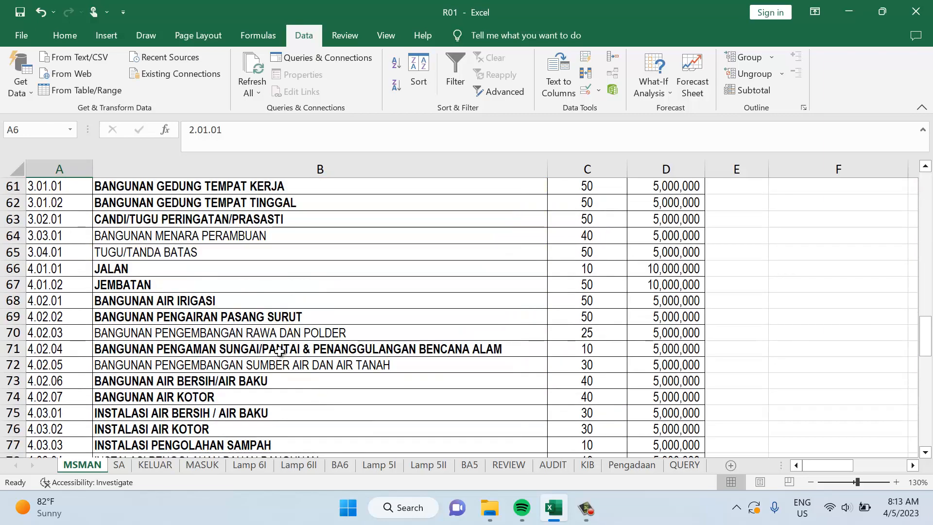
scroll(462, 330, "up", 17)
scroll(482, 335, "down", 20)
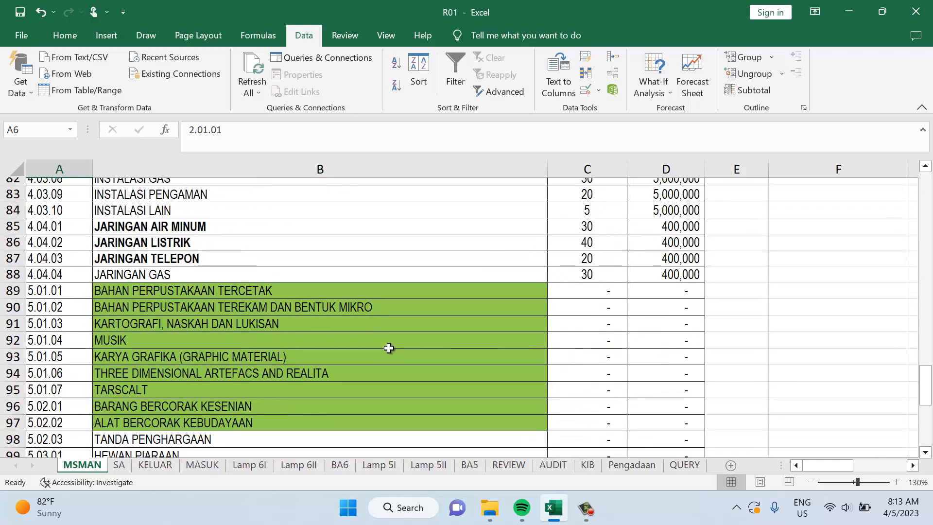
scroll(389, 348, "down", 4)
scroll(343, 359, "down", 5)
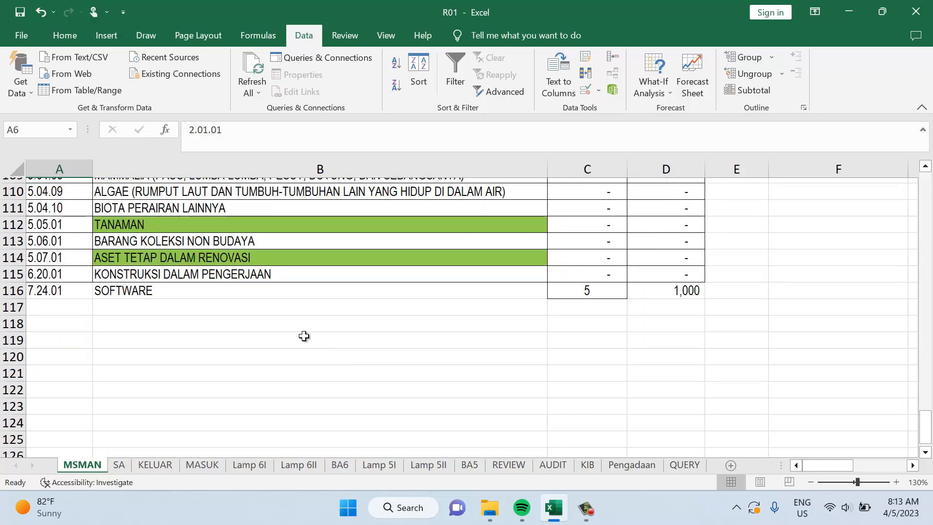
left_click(215, 291)
scroll(509, 334, "up", 20)
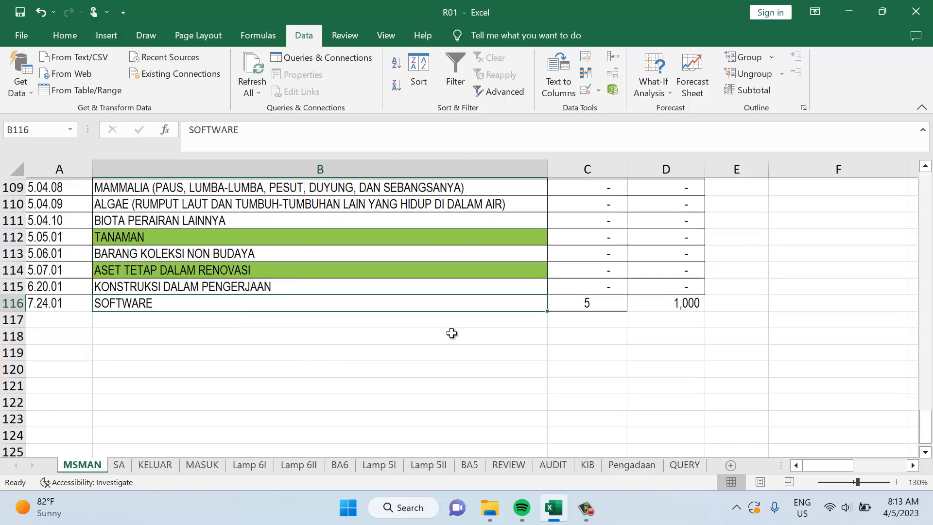
Examine the range tables beside the MSMAN account list and the Kapitalisasi column
key("Right")
key("Right")
key("Right")
key("Right")
key("Right")
key("Right")
key("Right")
key("Right")
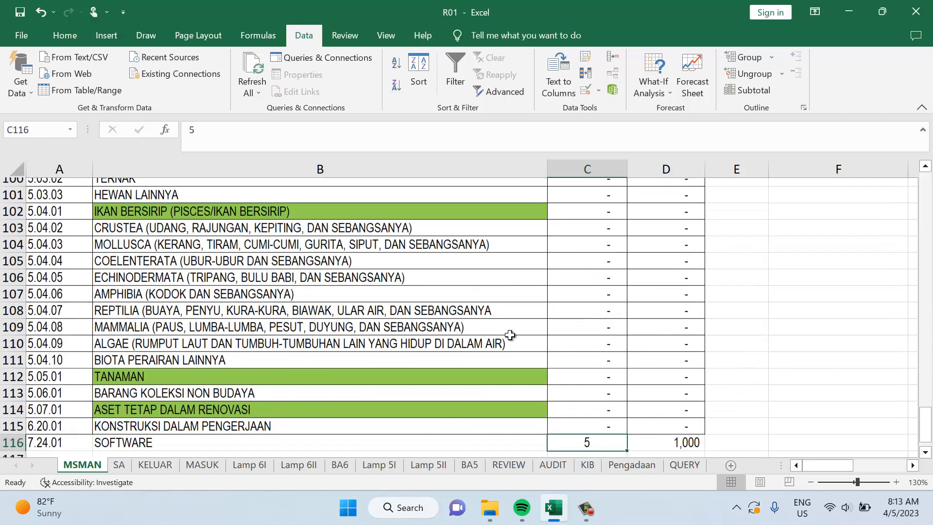
scroll(483, 348, "up", 20)
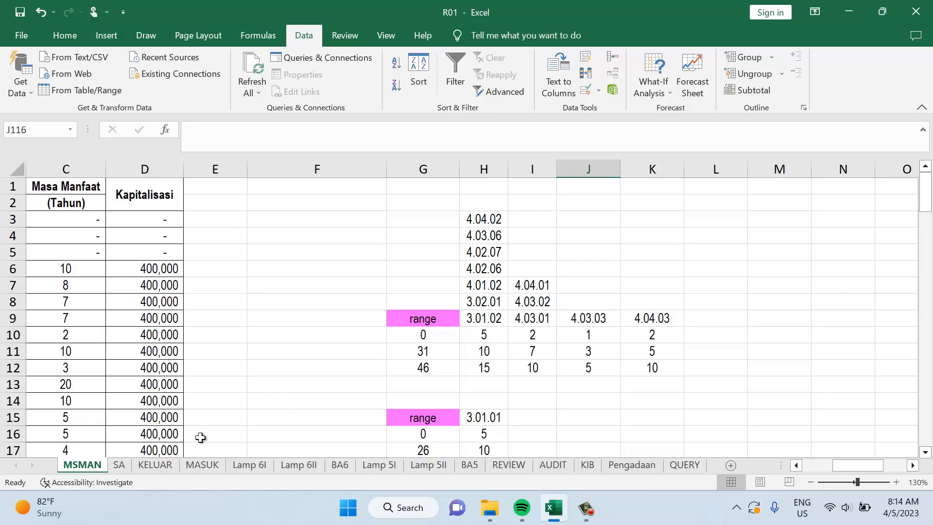
left_click(181, 414)
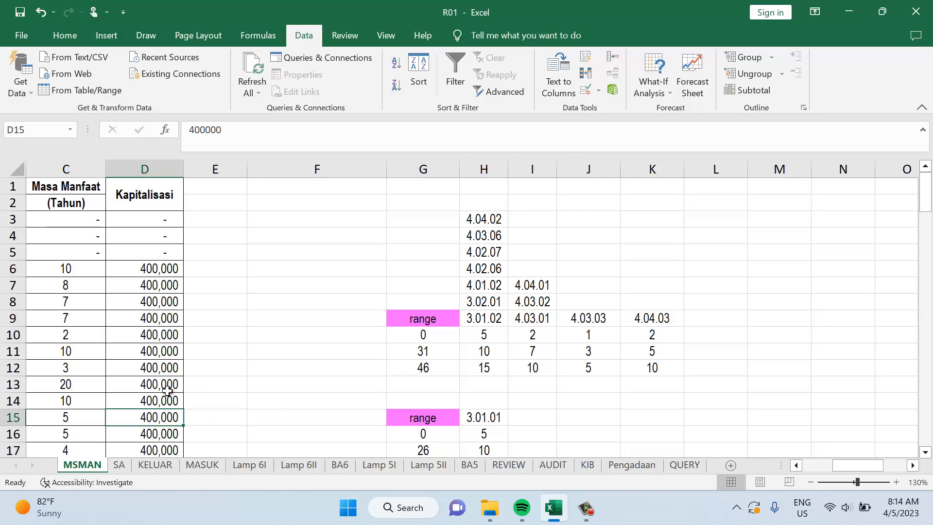
Open the SA sheet and go to the first columns of its asset records
left_click(120, 466)
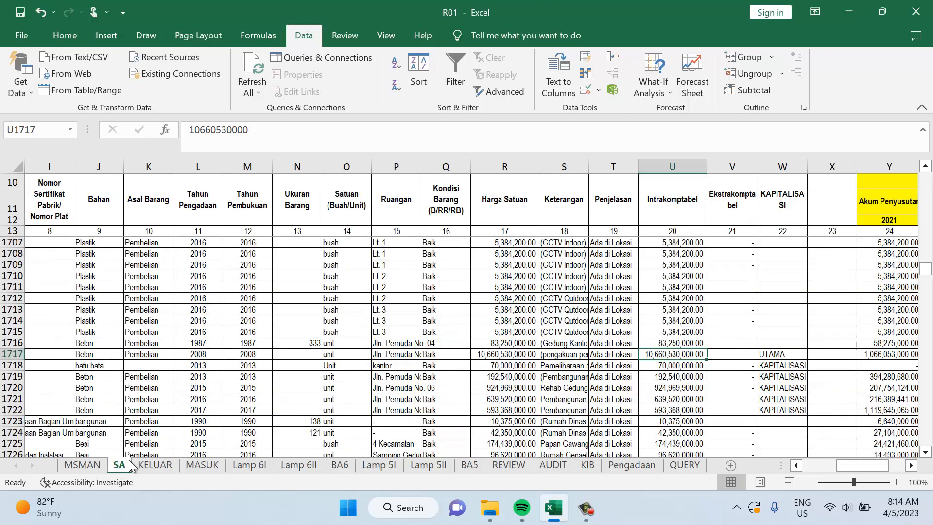
left_click(255, 386)
scroll(487, 312, "up", 14)
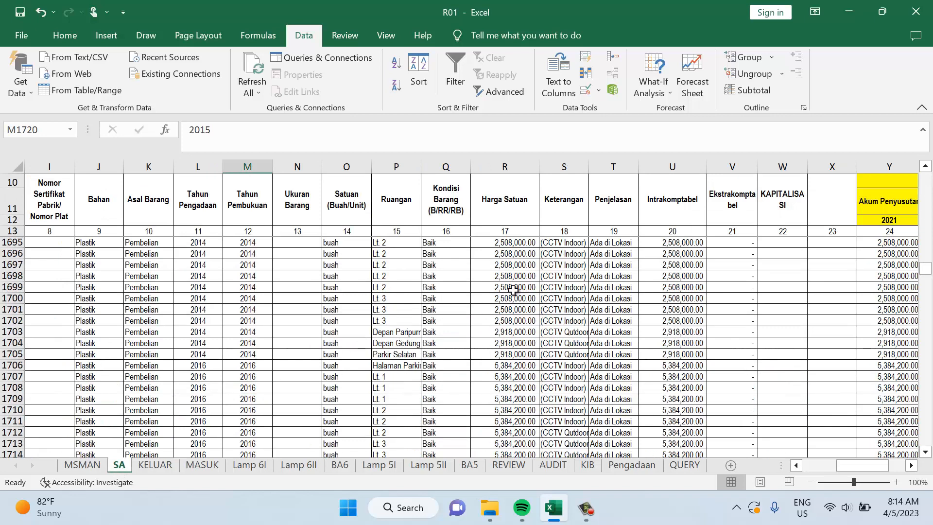
left_click(515, 288)
key("ctrl+Left")
key("ctrl+Left")
key("ctrl+Left")
key("ctrl+Left")
key("ctrl+Left")
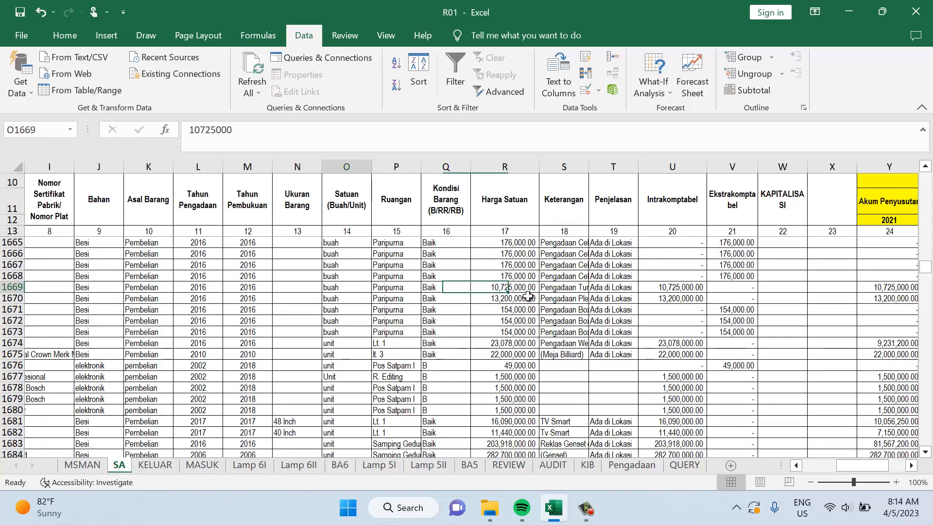
key("Up")
key("Up")
key("Up")
key("Up")
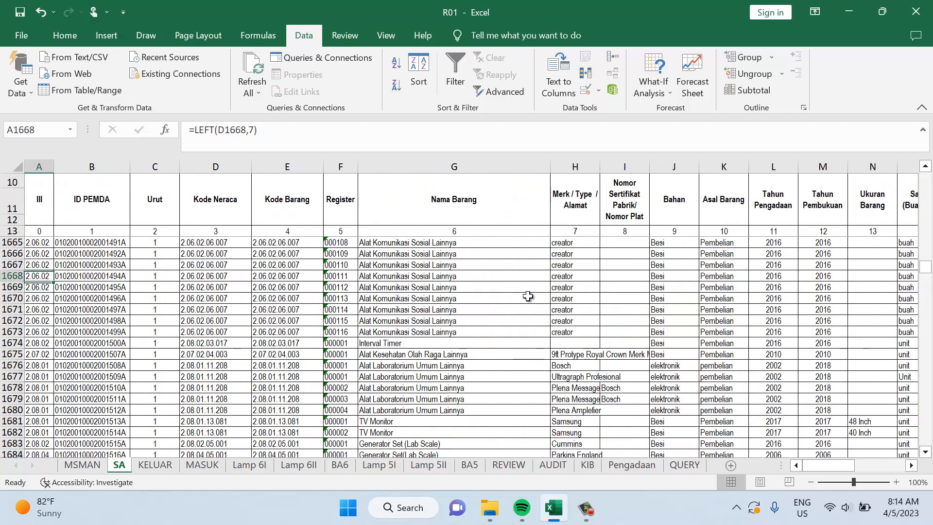
Examine the identification columns of the SA records, from ID PEMDA to Kode Barang
key("Right")
key("Right")
key("Right")
key("Right")
key("Right")
key("Right")
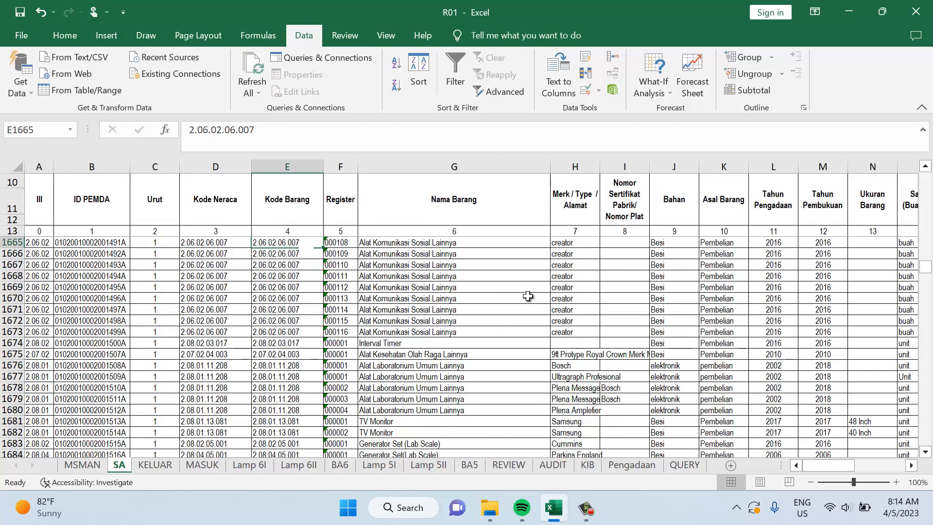
key("Left")
key("Left")
key("Left")
key("Left")
key("Left")
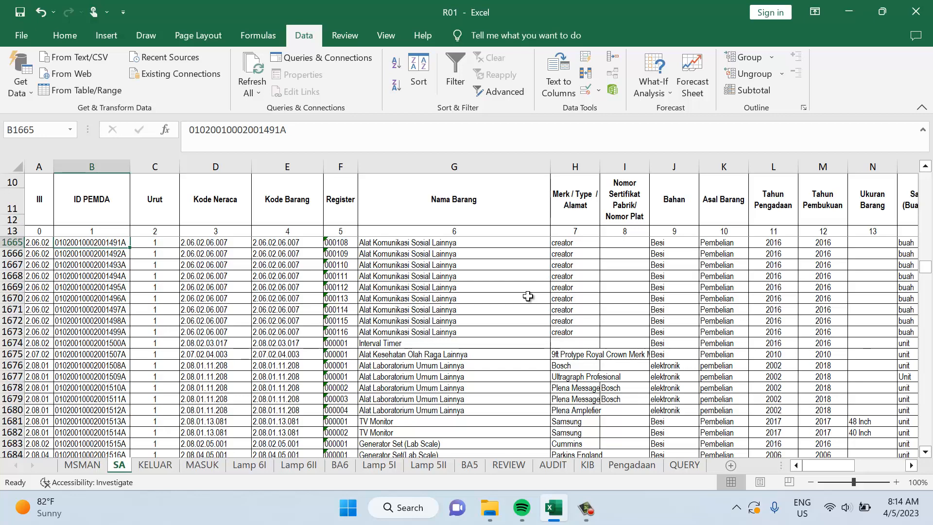
Check the extent of the SA asset list from its last record back to the first Tablet PC rows
key("ctrl+Down")
key("Down")
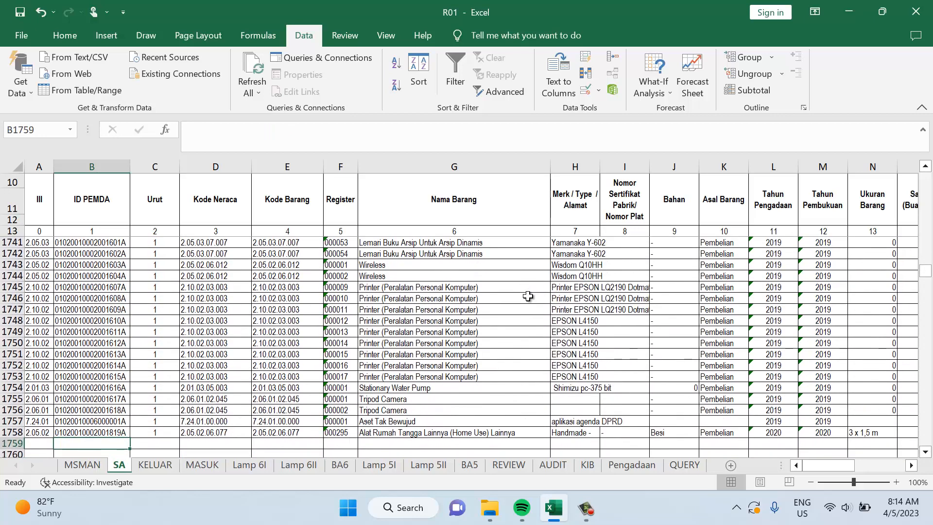
key("Up")
key("ctrl+Up")
key("ctrl+Up")
key("ctrl+Up")
key("Down")
key("Down")
key("Down")
key("Down")
key("Down")
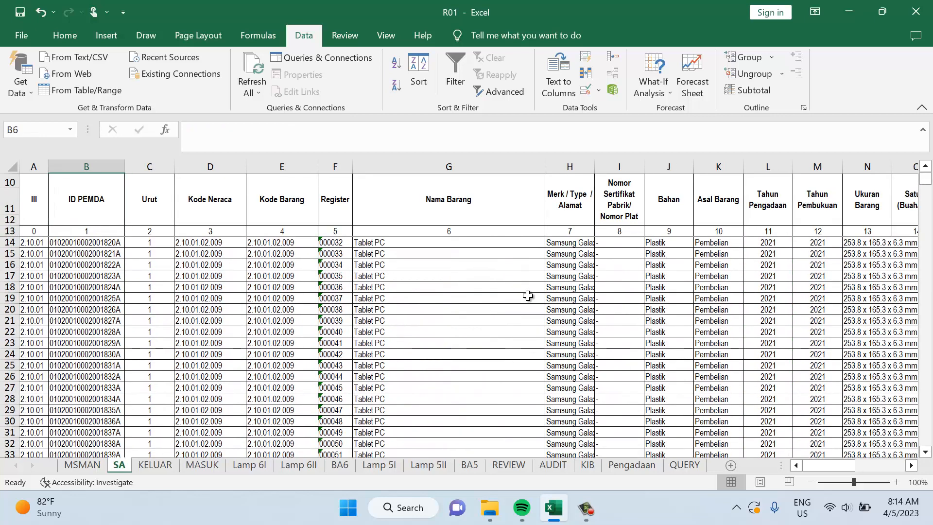
left_click(90, 290)
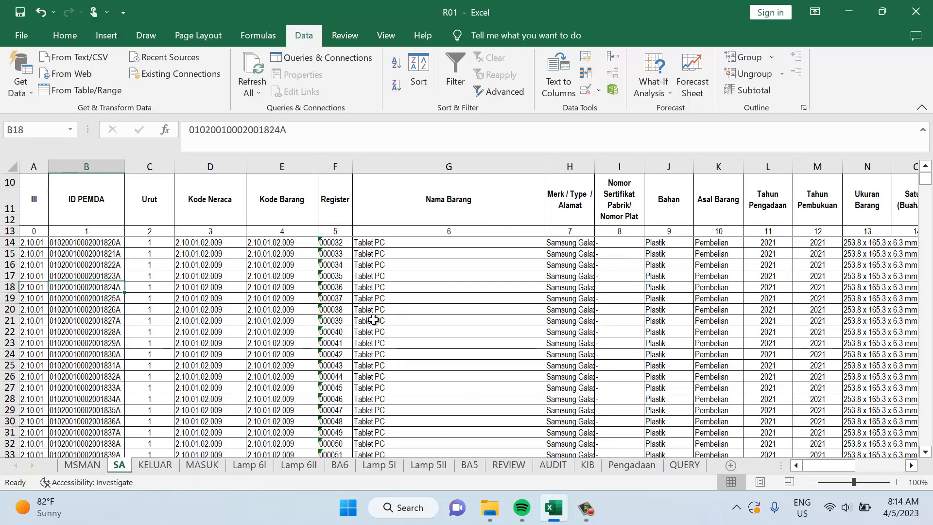
View the Tablet PC records on the KELUAR sheet and return to column A of the SA sheet
left_click(163, 466)
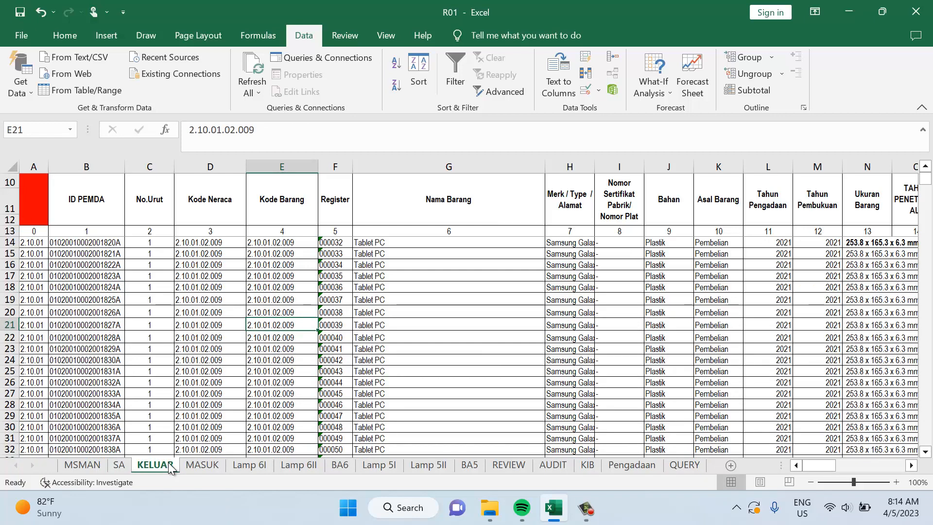
left_click(332, 362)
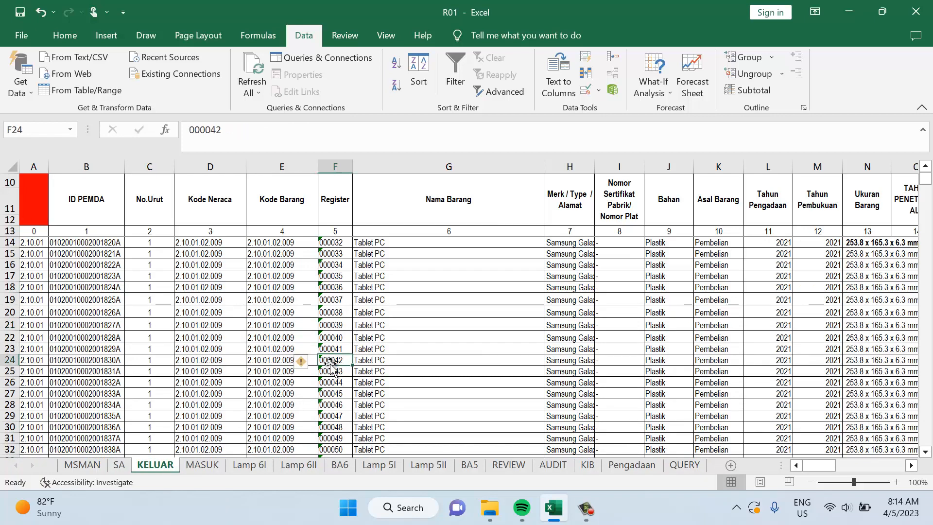
left_click(119, 465)
left_click(137, 362)
key("Left")
key("Left")
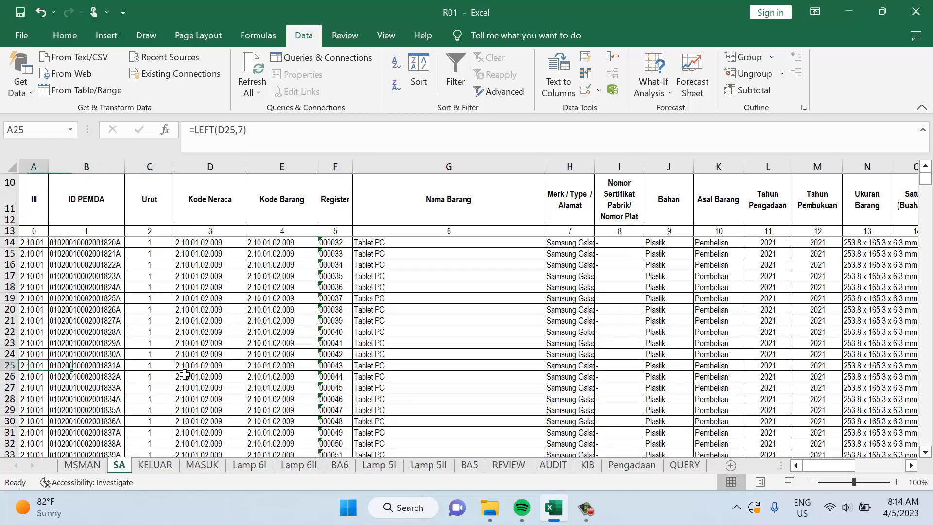
Examine the remaining SA columns across row 25 up to Nilai Buku Final, including Intrakomptabel and Akum Penyusutan
key("Right")
key("Right")
key("Right")
key("Right")
key("Right")
key("Right")
key("Right")
key("Right")
key("Right")
key("Right")
key("Right")
key("Right")
key("Right")
key("Right")
key("Right")
key("Right")
key("Right")
key("Right")
key("Right")
key("Right")
key("Right")
key("Right")
key("Right")
key("Right")
key("Right")
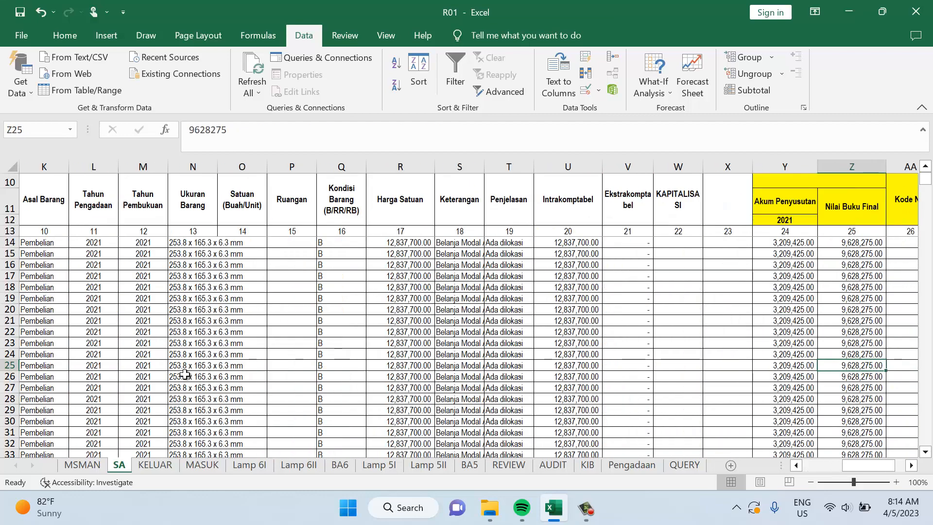
key("Left")
key("Left")
key("Left")
key("Left")
key("Up")
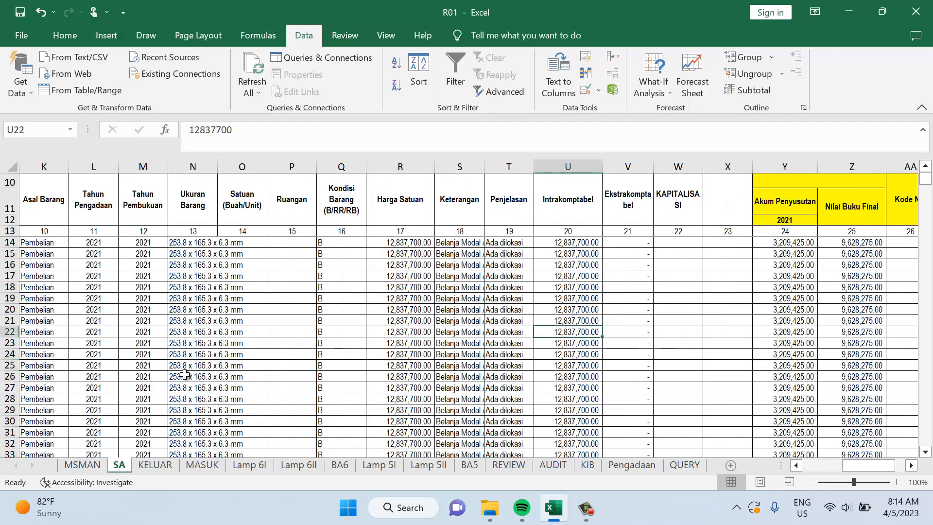
Go back to the first SA record in row 14 and examine its ID PEMDA, Kode Neraca and Kode Barang
key("ctrl+Left")
key("Up")
key("Up")
key("Up")
key("Up")
key("Up")
key("Up")
key("Up")
key("Up")
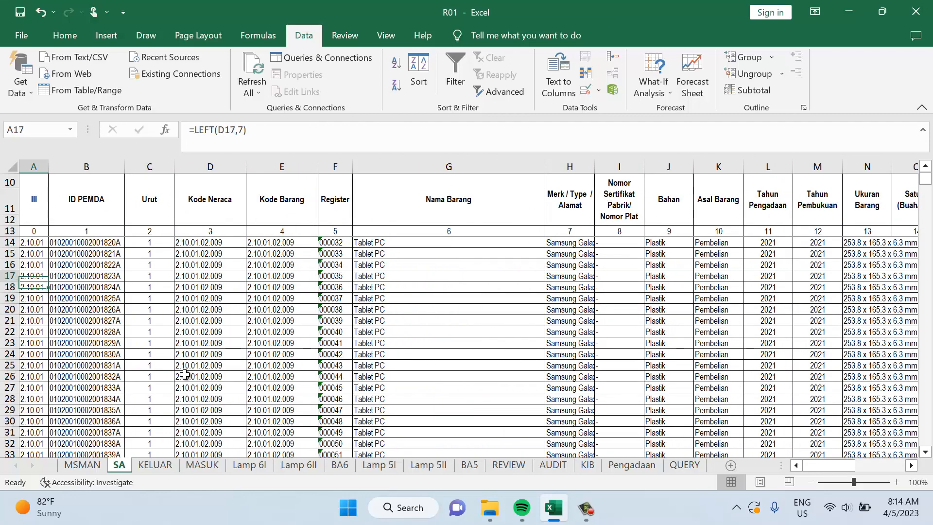
key("Right")
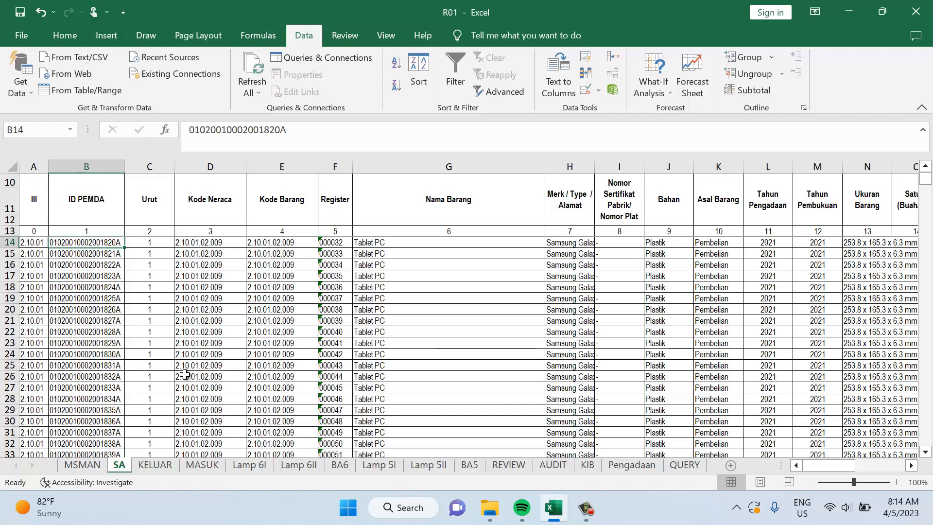
key("Right")
key("Right")
key("Right")
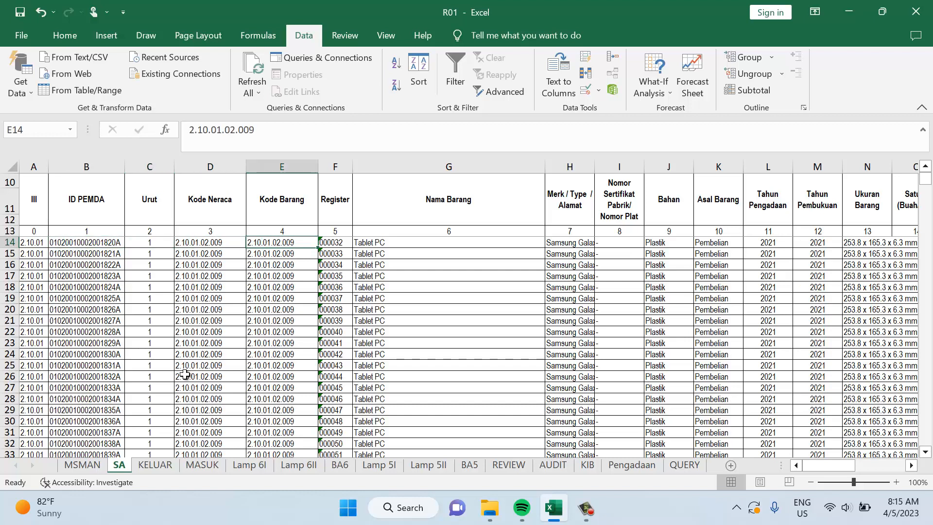
key("Left")
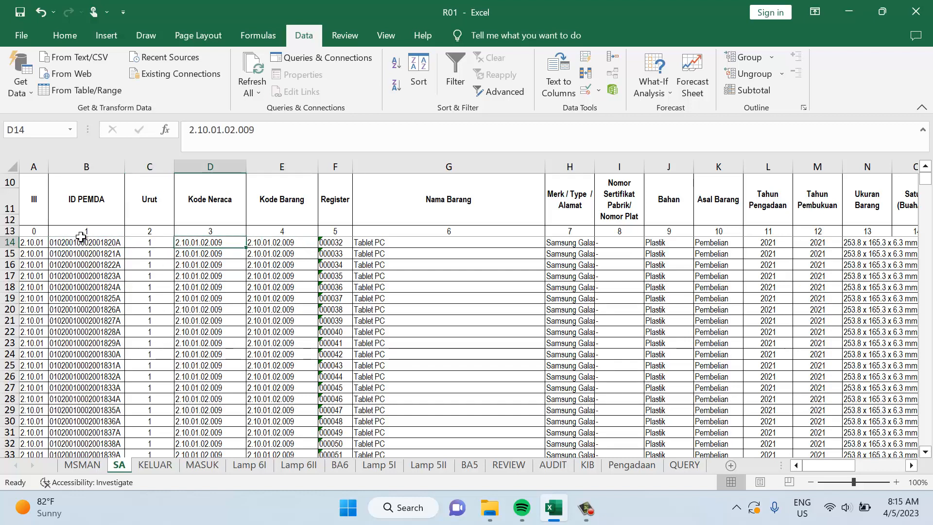
Turn on filters along the numbered header row 13 of the SA sheet
left_click(10, 232)
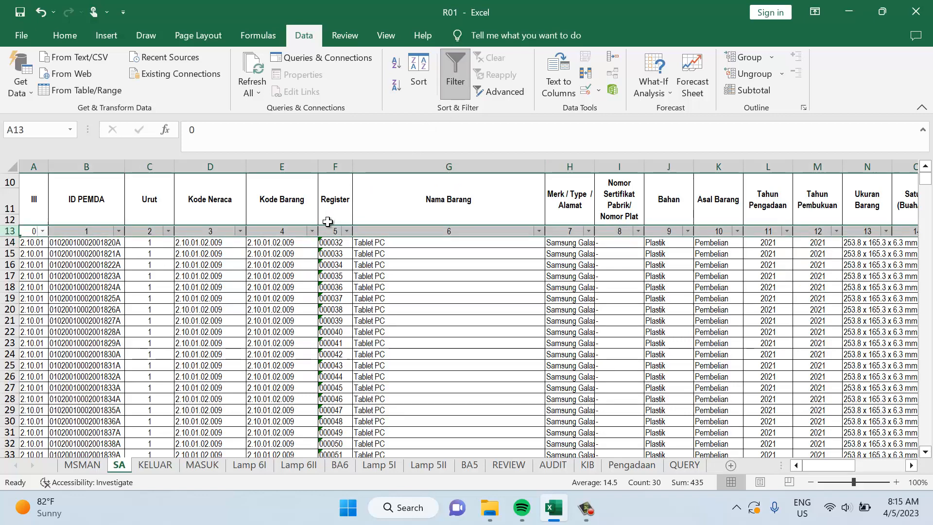
left_click(214, 244)
left_click(301, 244)
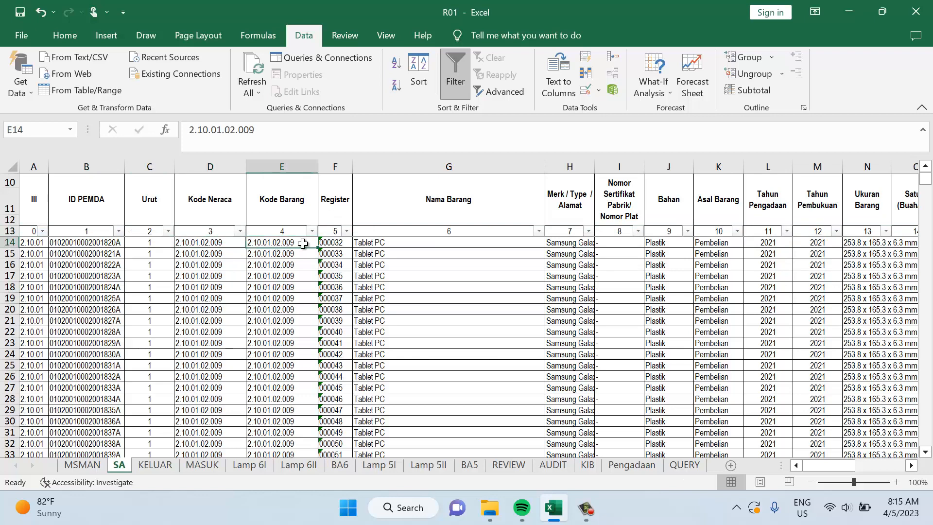
Filter the Kode Neraca column to show only code 7.21.01.00.000
left_click(241, 230)
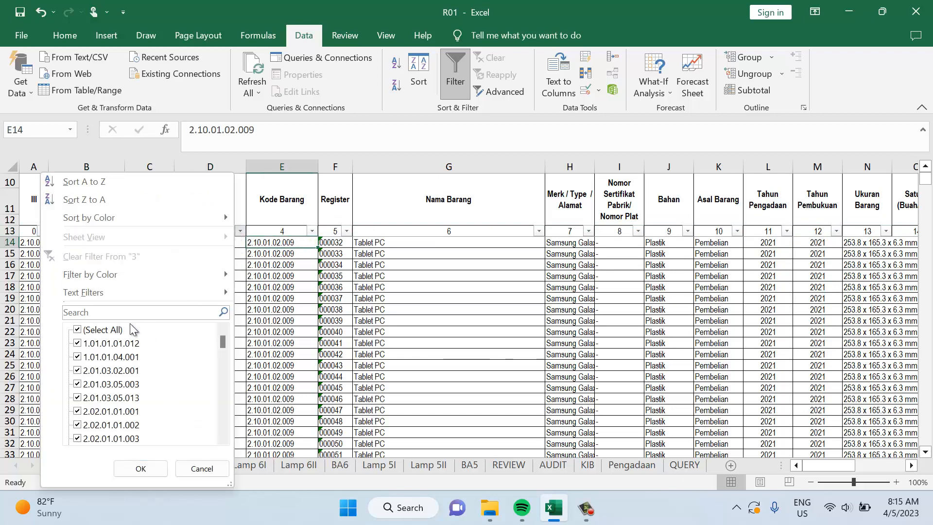
left_click(127, 330)
left_click_drag(225, 339, 217, 442)
left_click(133, 397)
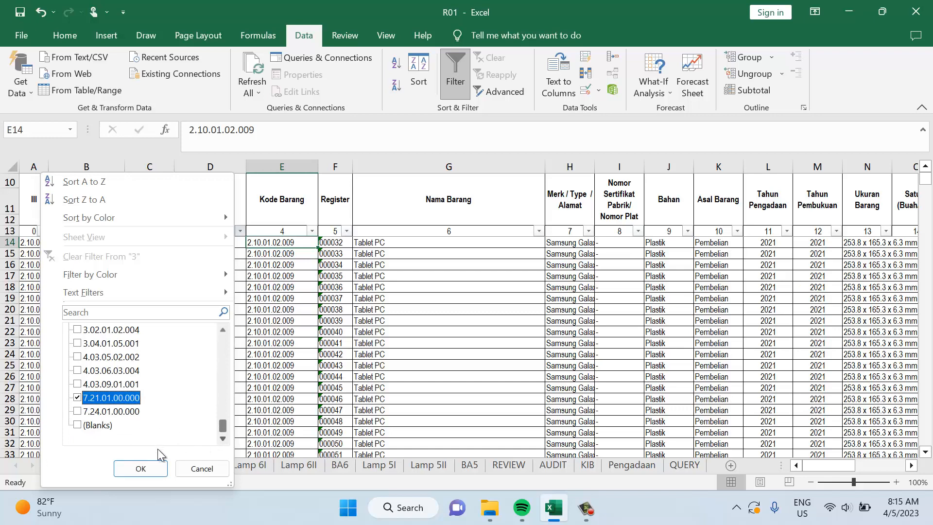
left_click(141, 468)
left_click(228, 269)
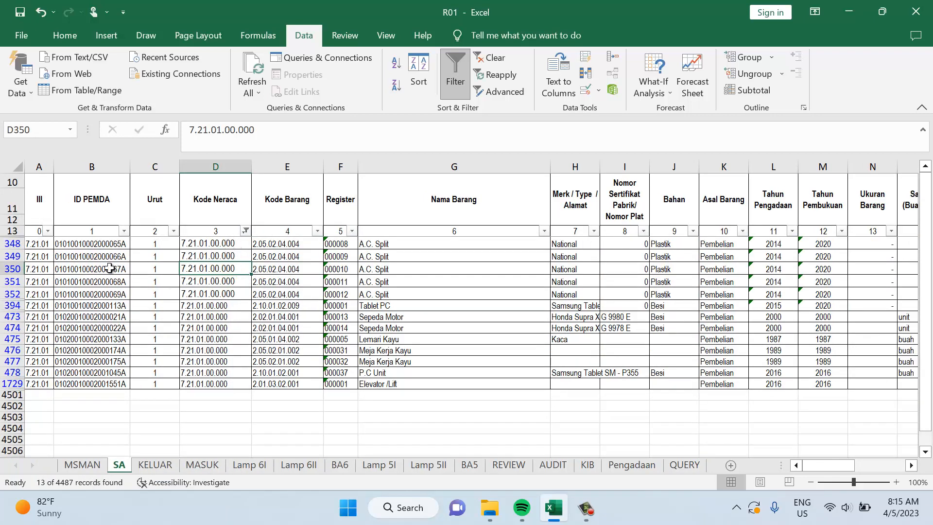
Examine the III, Kode Neraca and Kode Barang codes of the filtered A.C. Split records
left_click(50, 247)
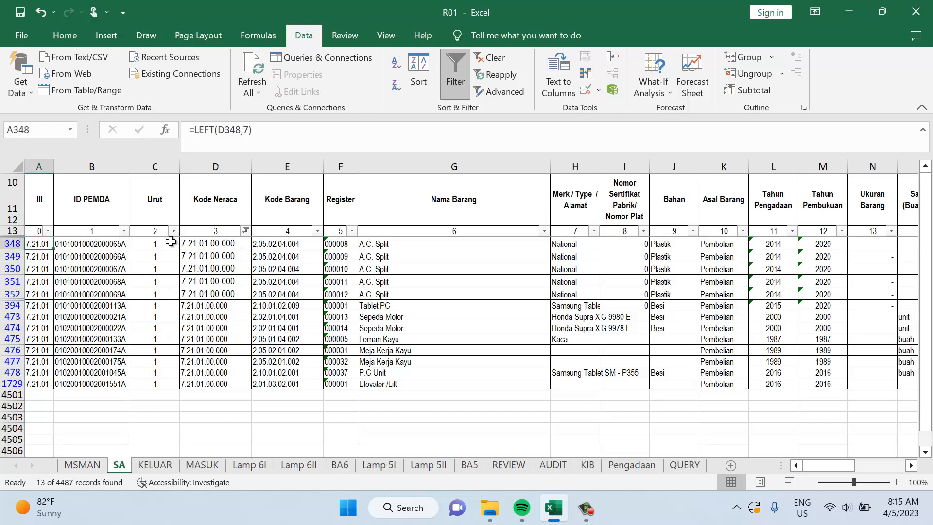
left_click_drag(258, 244, 269, 291)
left_click(239, 245)
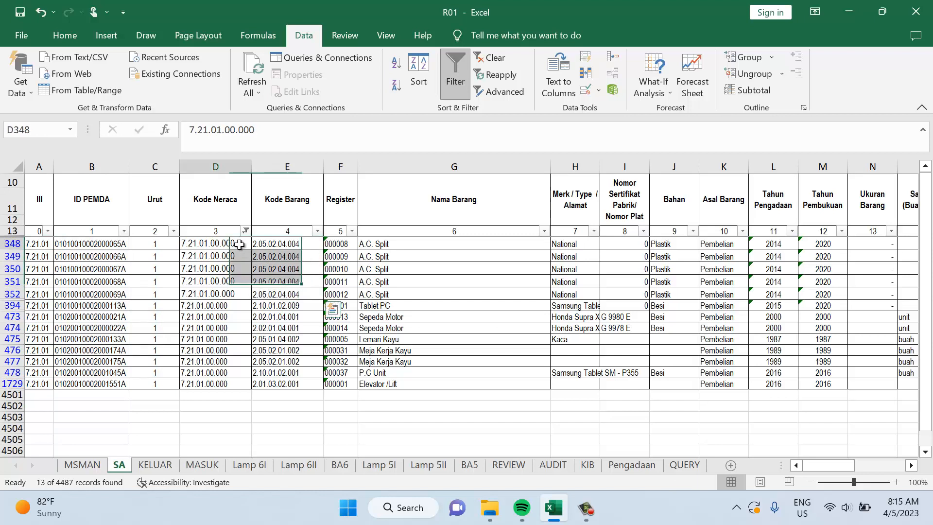
Change the Kode Neraca filter to show only code 7.24.01.00.000
left_click(246, 231)
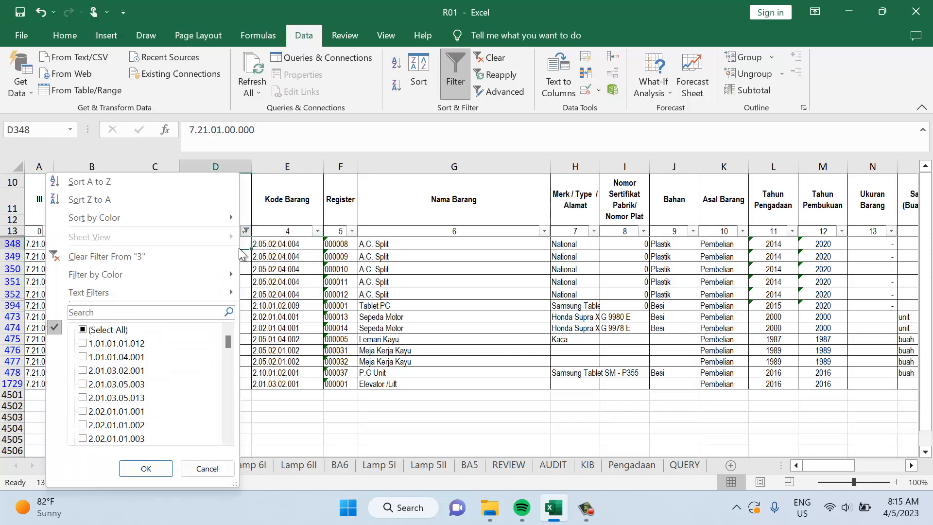
left_click(116, 331)
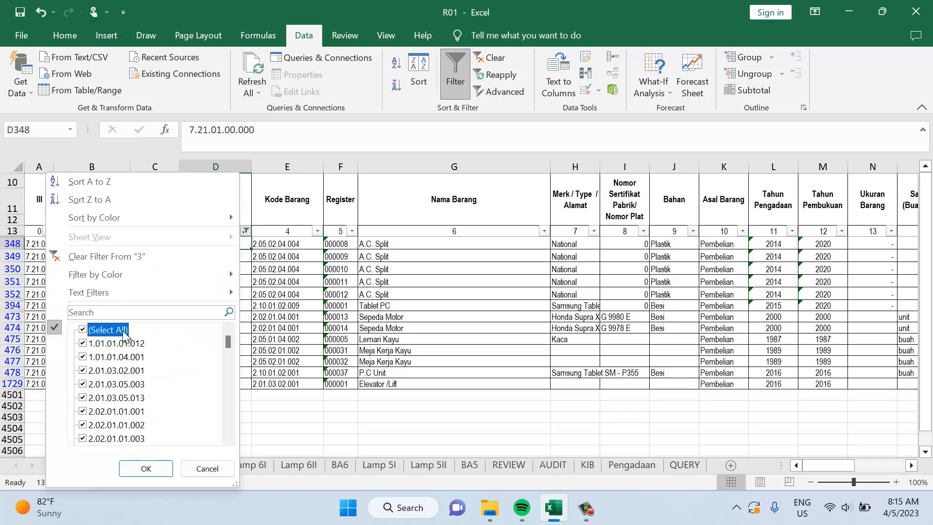
left_click(124, 331)
left_click_drag(228, 342, 221, 453)
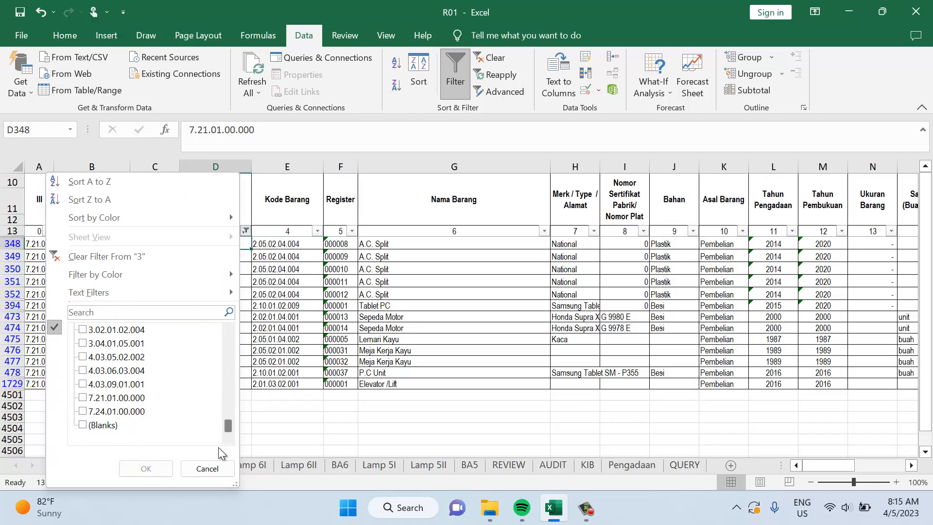
left_click(147, 412)
left_click(146, 469)
left_click(227, 277)
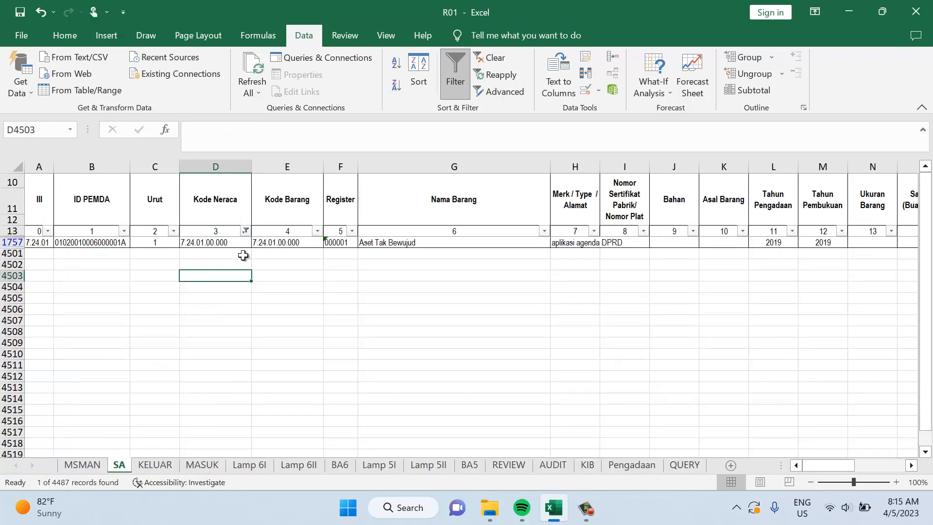
Reselect all codes in the Kode Neraca filter to show every SA record again
left_click(247, 232)
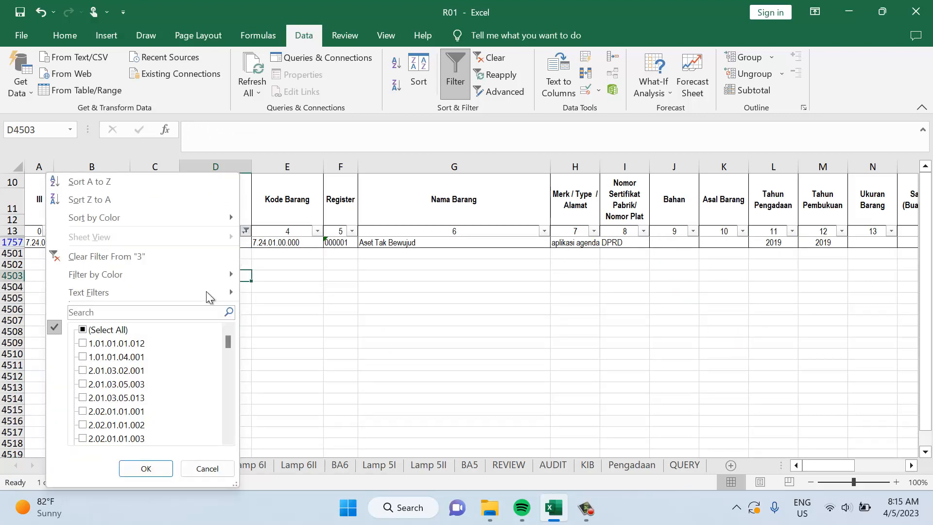
left_click(116, 332)
left_click(146, 468)
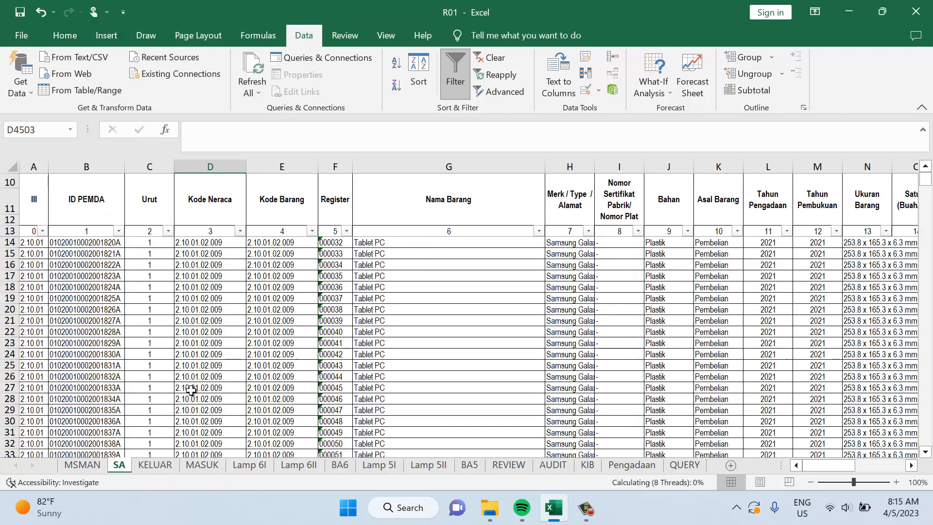
left_click(197, 318)
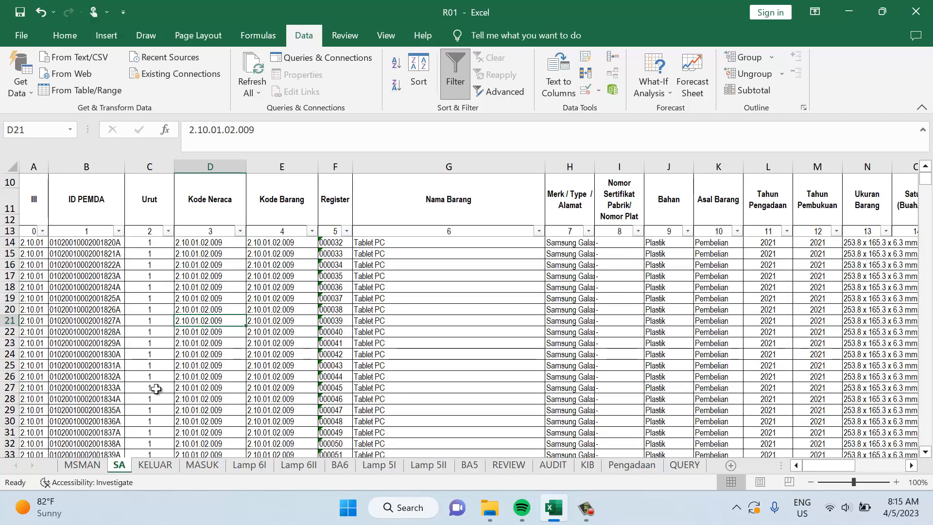
left_click(224, 378)
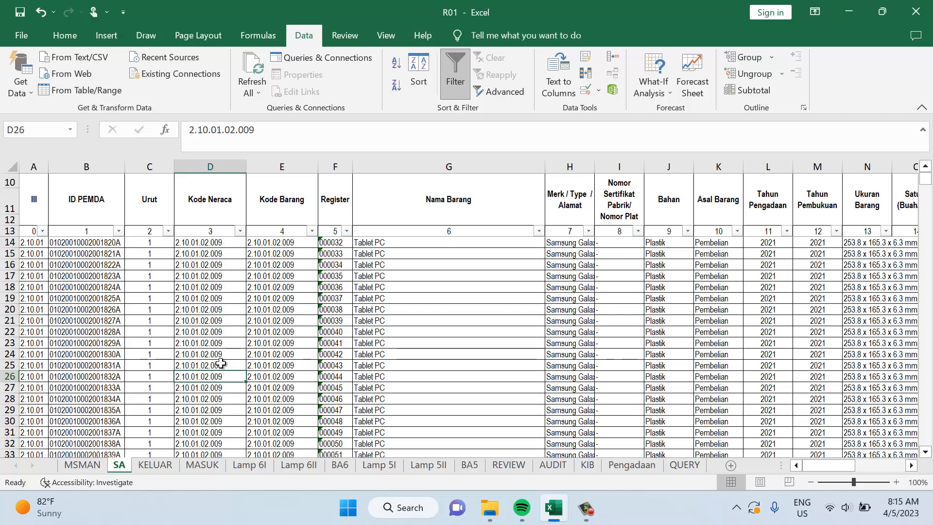
Examine the first record in row 14 from Akum Penyusutan and Nilai Buku Final back to Keterangan
left_click_drag(825, 467, 873, 468)
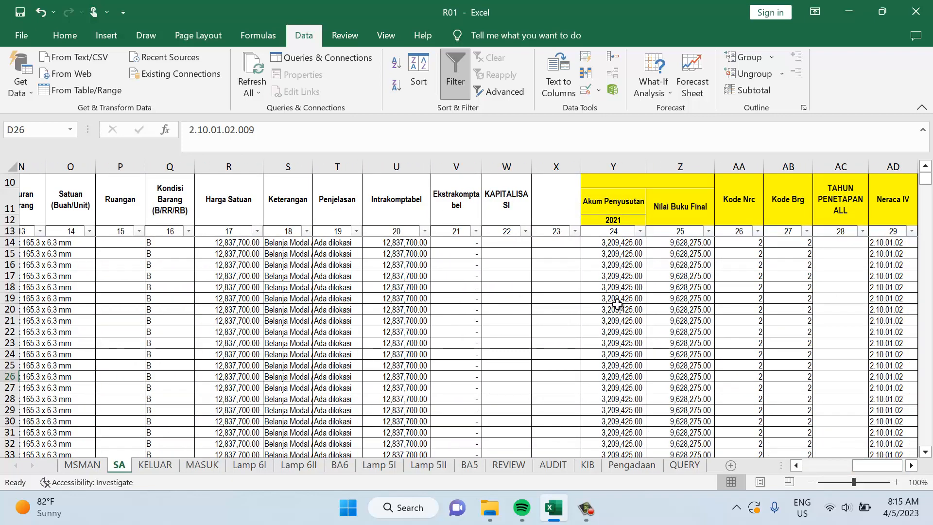
left_click(625, 243)
left_click(681, 242)
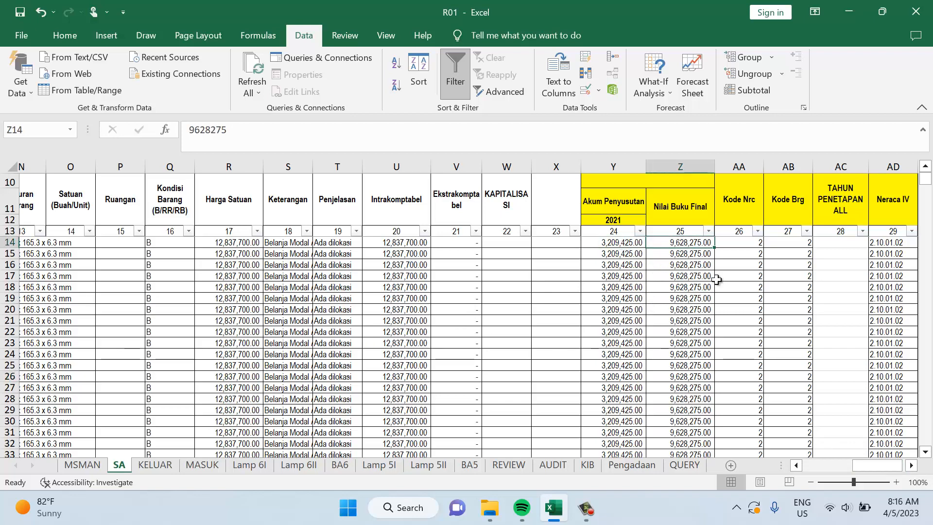
key("Left")
key("Left")
key("Left")
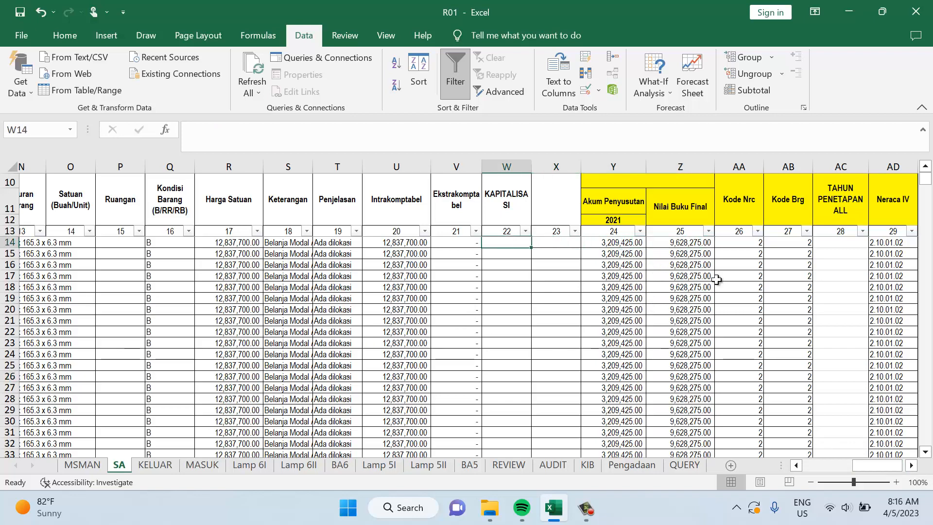
key("Left")
key("Left")
key("Left")
key("Left")
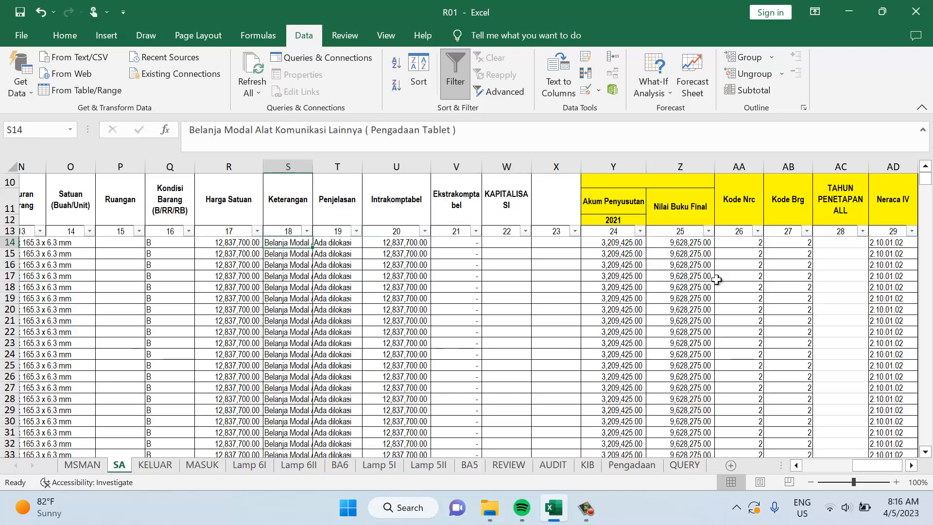
Compare the Intrakomptabel and Ekstrakomptabel entries of the first record in row 14
key("Right")
key("Right")
key("Right")
key("Left")
key("Right")
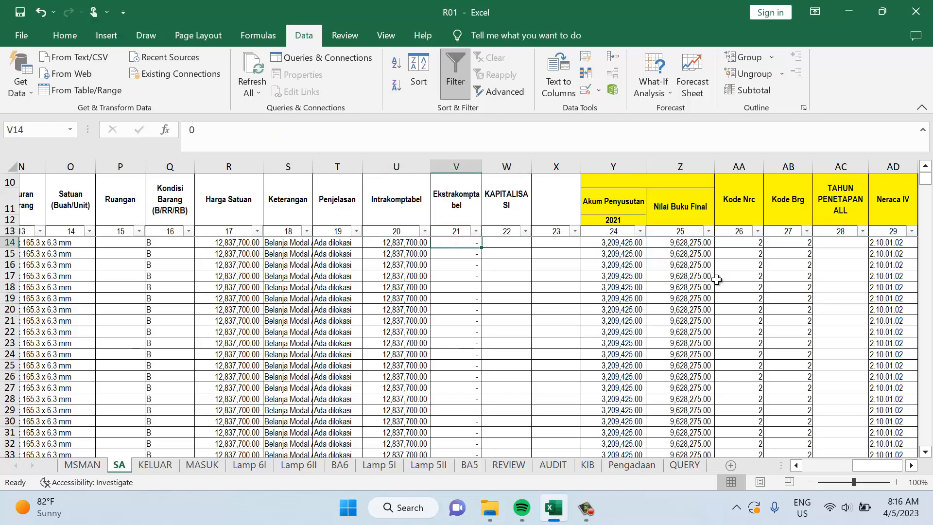
key("Left")
key("Right")
key("Left")
Check Intrakomptabel and Ekstrakomptabel at the last record in row 1758, and return to row 14 to compare them again
key("ctrl+Down")
key("Right")
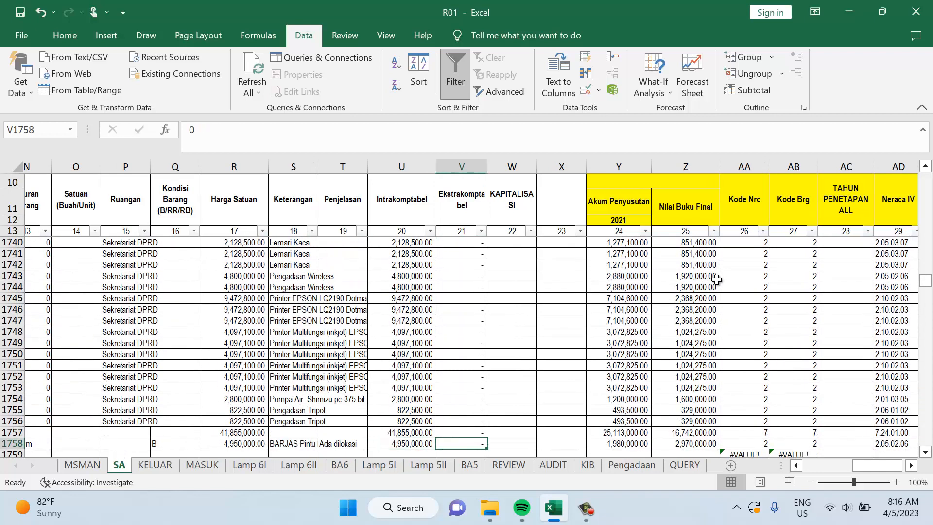
key("Up")
key("ctrl+Up")
key("ctrl+Up")
key("Down")
key("Down")
key("Left")
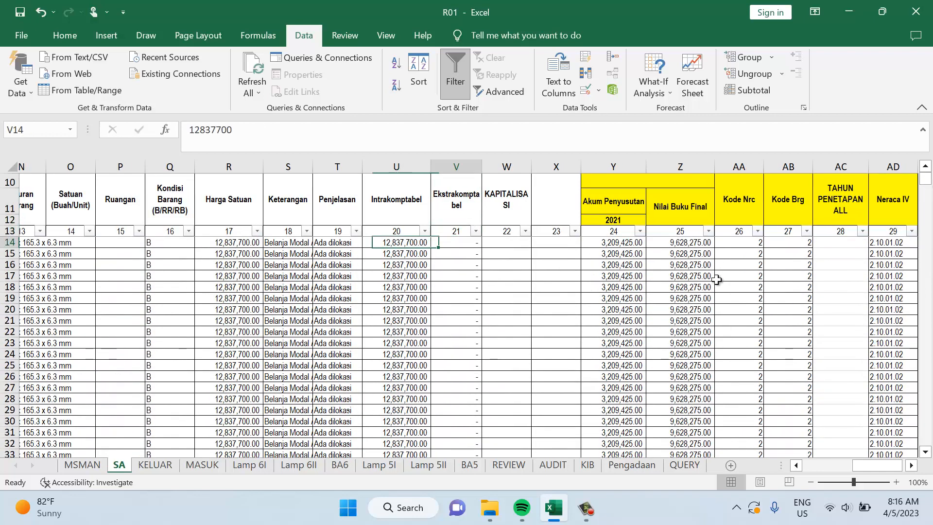
key("Right")
key("Left")
key("Right")
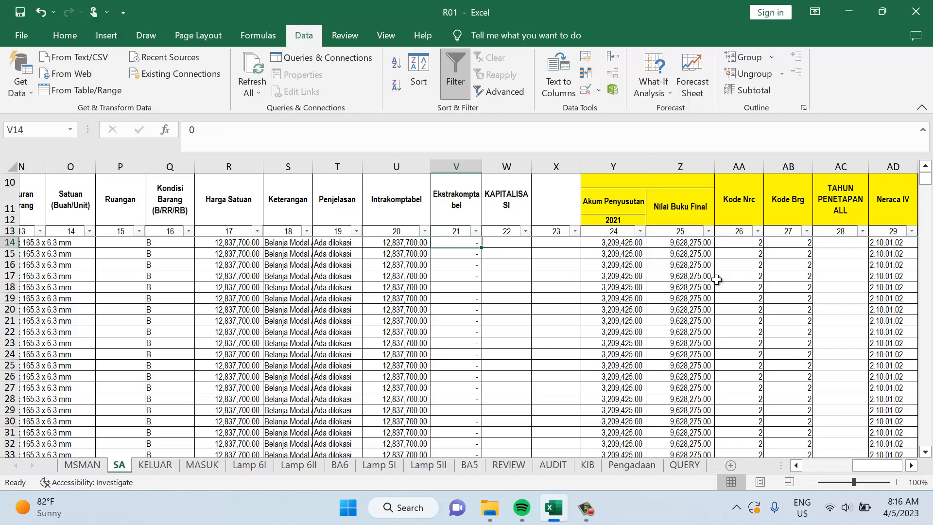
key("Left")
Examine the last SA record in row 1758 from Intrakomptabel to Nilai Buku Final, plus the records above it
key("ctrl+Down")
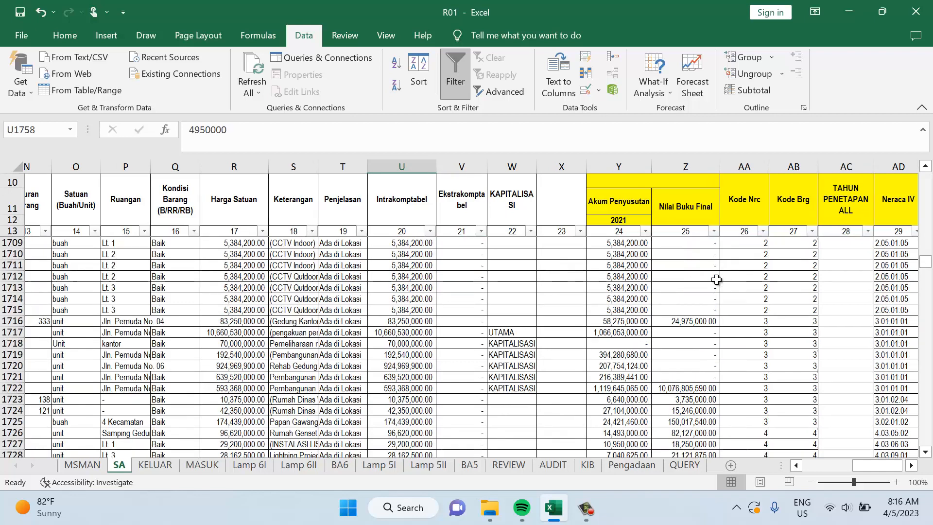
key("Right")
key("Right")
key("Right")
key("Right")
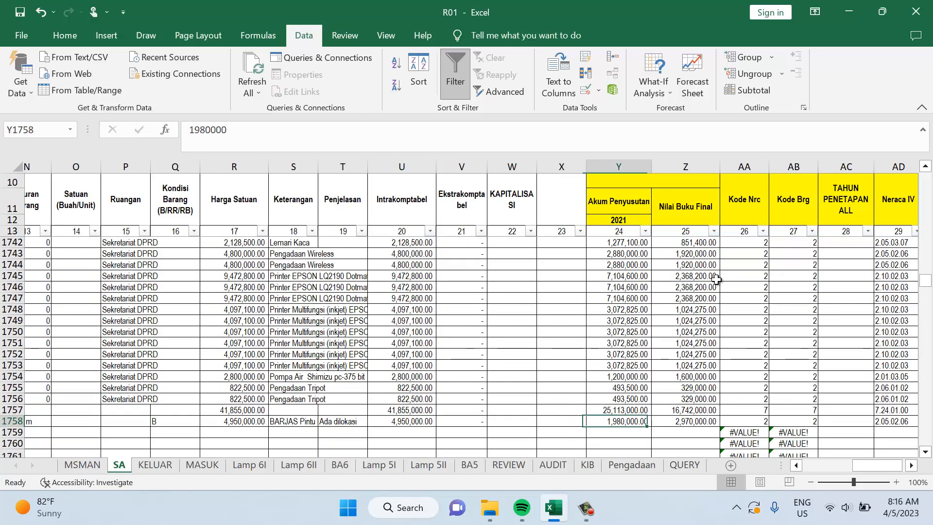
key("Right")
key("Left")
key("Left")
key("Left")
scroll(503, 345, "up", 8)
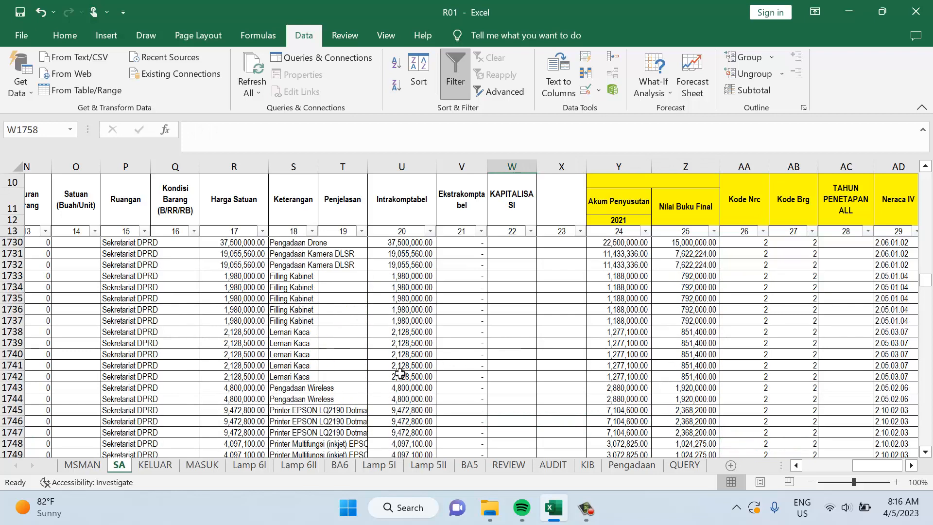
Open the KELUAR sheet and examine its columns along row 19 from Nama Barang through KAPITALISASI to KETR 1
left_click(156, 465)
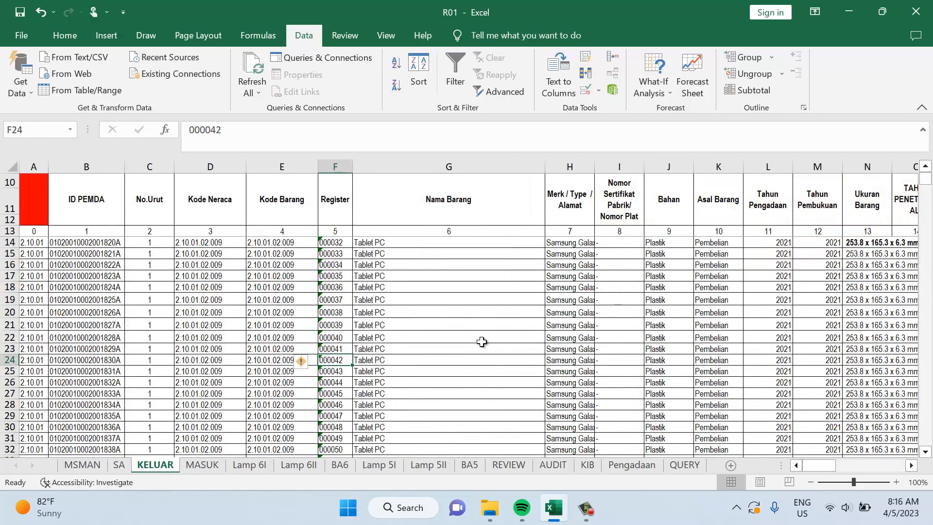
left_click(367, 301)
key("Right")
key("Right")
key("Right")
key("Right")
key("Right")
key("Right")
key("Right")
key("Right")
key("Right")
key("Right")
key("Right")
key("Right")
key("Right")
key("Right")
key("Right")
key("Right")
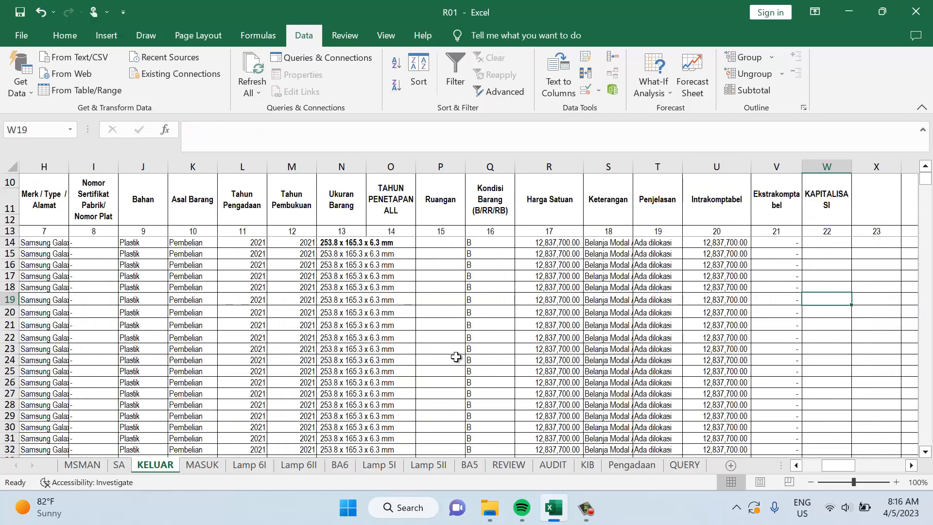
key("Right")
key("Right")
key("Right")
key("Right")
key("Right")
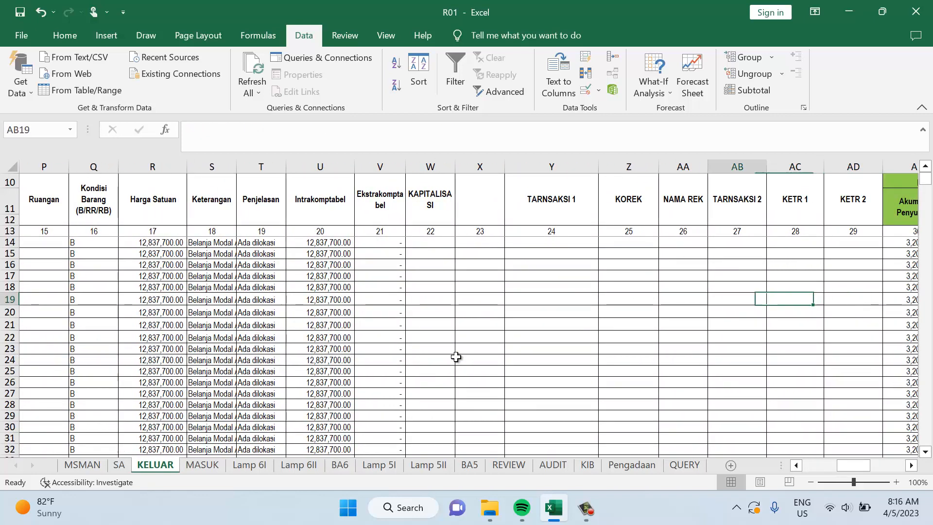
Review the transaction columns at header row 13 of the KELUAR sheet, from TARNSAKSI 1 and KOREK to KETR 2
key("Left")
key("Left")
key("Left")
key("Up")
key("Up")
key("Up")
key("Up")
key("Up")
key("Up")
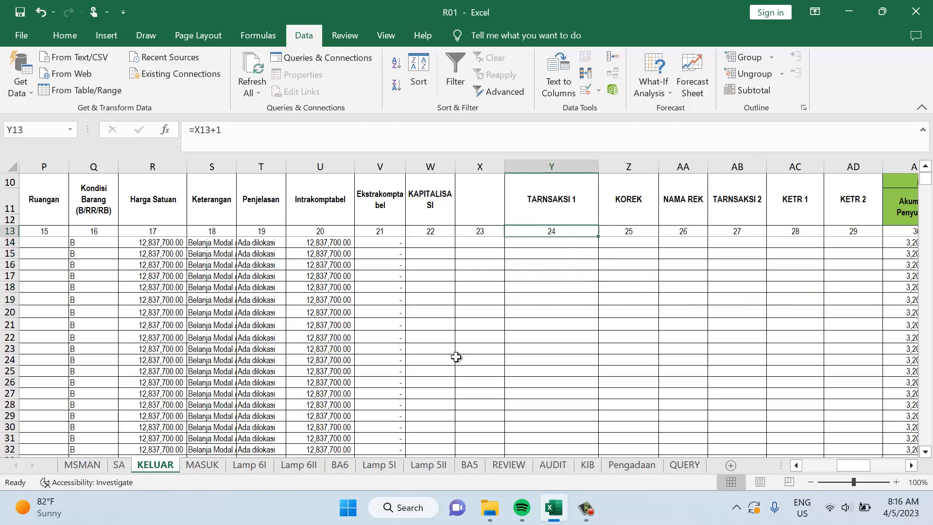
key("Right")
key("Right")
key("Right")
key("Right")
key("Right")
Examine the PENYUSUTAN 2021 and PERHITUNGAN PENYUSUTAN 2022 columns up to Nilai Buku Final in row 14
key("Right")
key("Right")
key("Right")
key("Right")
key("Right")
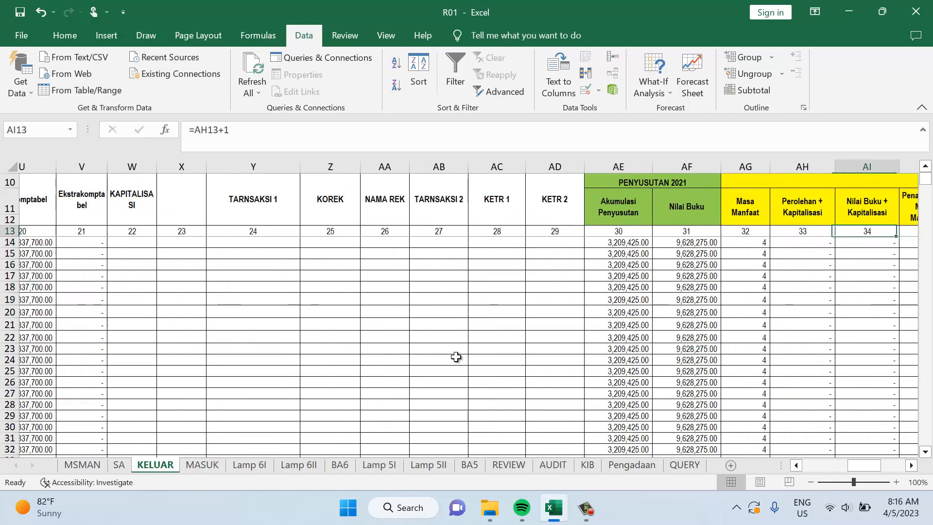
key("Right")
key("Right")
key("Down")
key("Right")
key("Right")
key("Right")
key("Right")
key("Right")
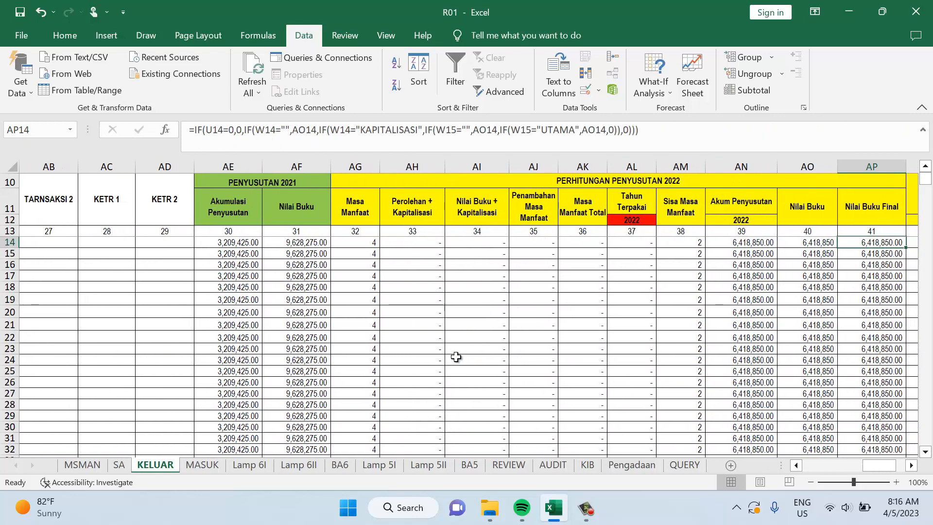
Go back through the 2022 depreciation formulas in row 14, past Masa Manfaat, to the 2021 Nilai Buku
key("Left")
key("Left")
key("Left")
key("Left")
key("Left")
key("Left")
key("Left")
key("Left")
key("Left")
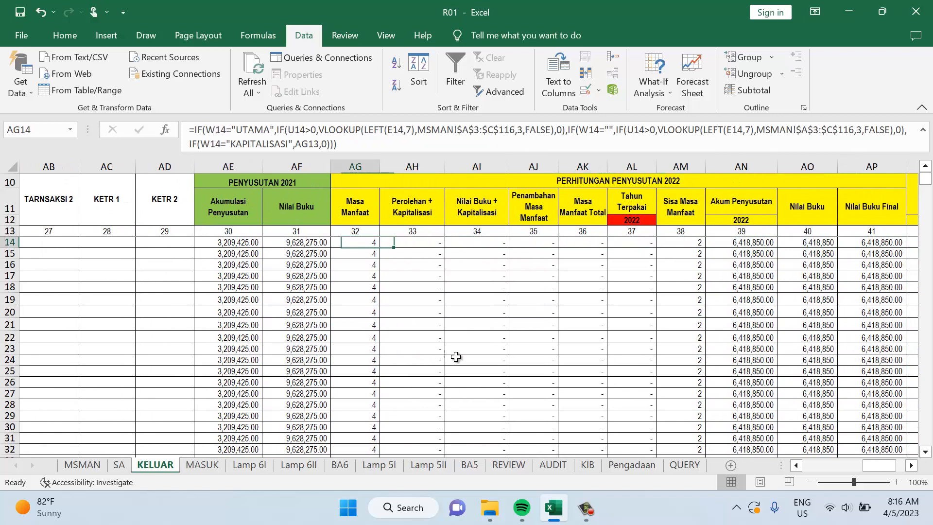
key("Left")
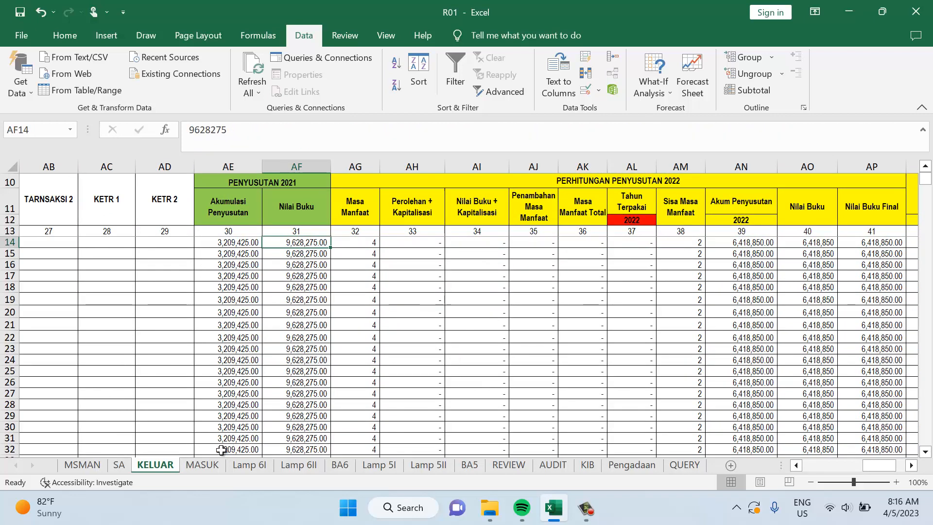
Open the MASUK sheet and remove the filter from header row 13 so all records from row 14 are listed
left_click(208, 464)
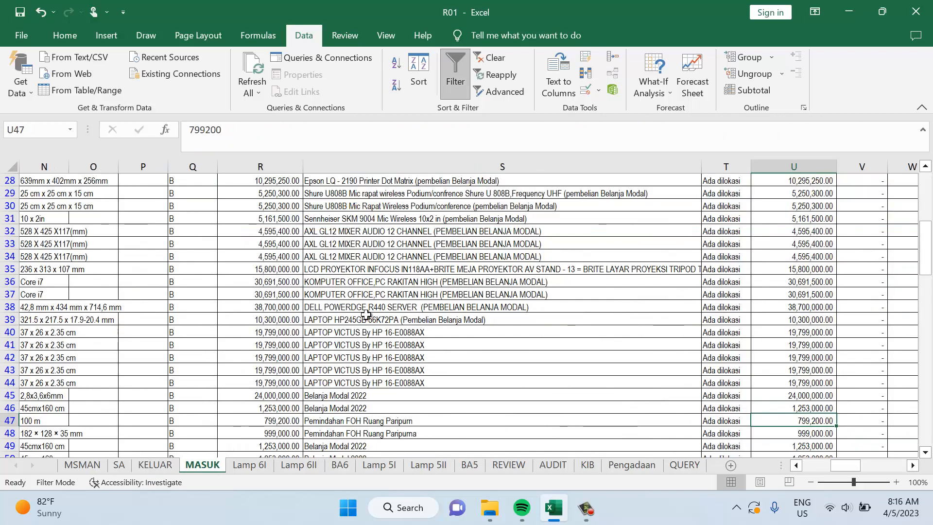
scroll(367, 316, "up", 5)
left_click(376, 258)
left_click(451, 76)
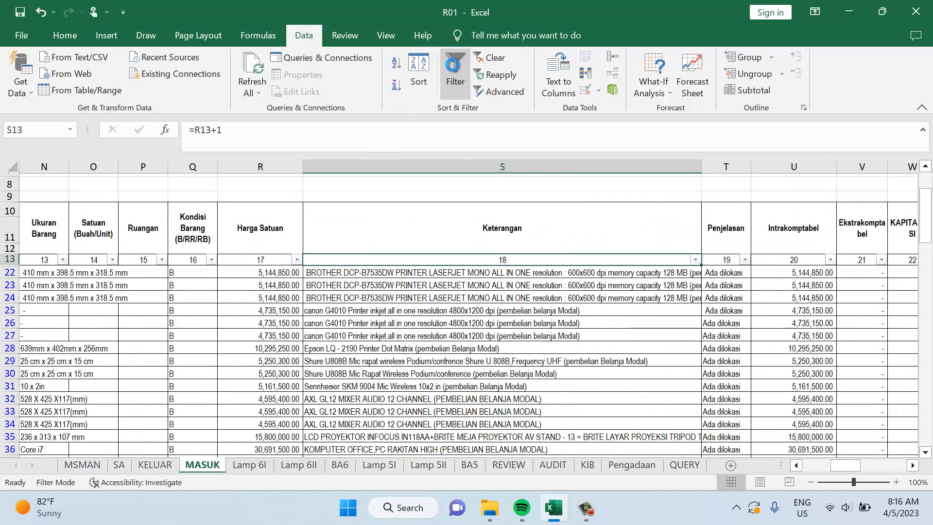
left_click(385, 271)
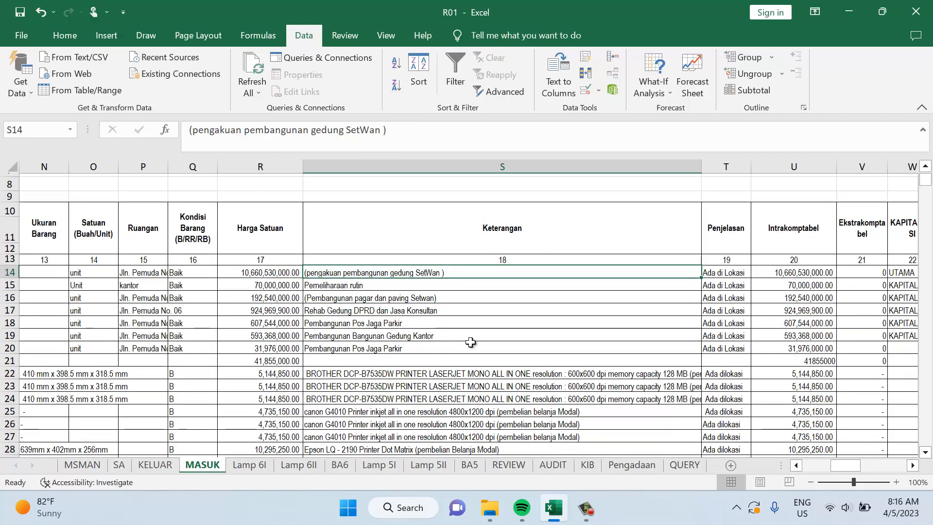
Examine the MASUK columns along row 14 from Keterangan through KAPITALISASI and TRANSAKSI1 to KETR 2
key("Right")
key("Right")
key("Right")
key("Right")
key("Right")
key("Right")
key("Right")
key("Right")
key("Right")
key("Right")
key("Right")
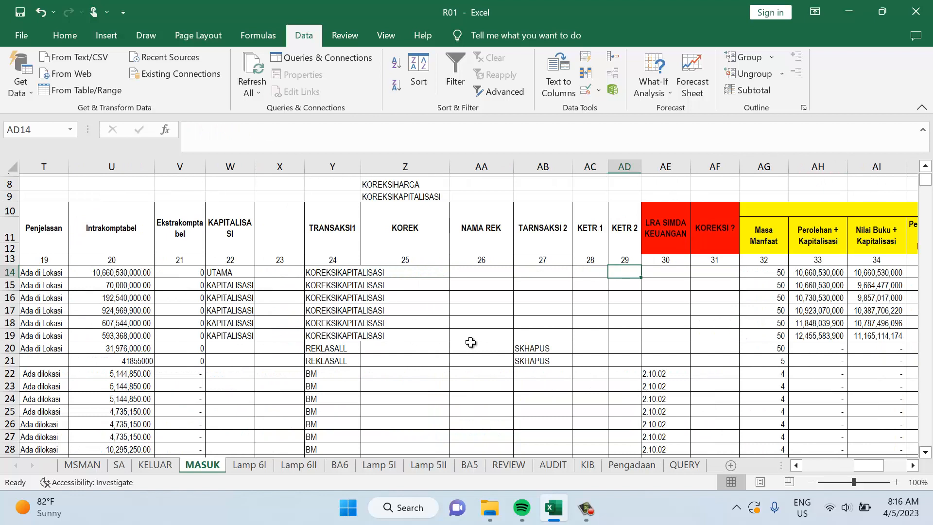
Go up to the reference code lists above the MASUK transaction headers, as far as PERSEDIAAN in AA1
key("Up")
key("Up")
key("Up")
key("Up")
key("Up")
key("Left")
key("Left")
key("Left")
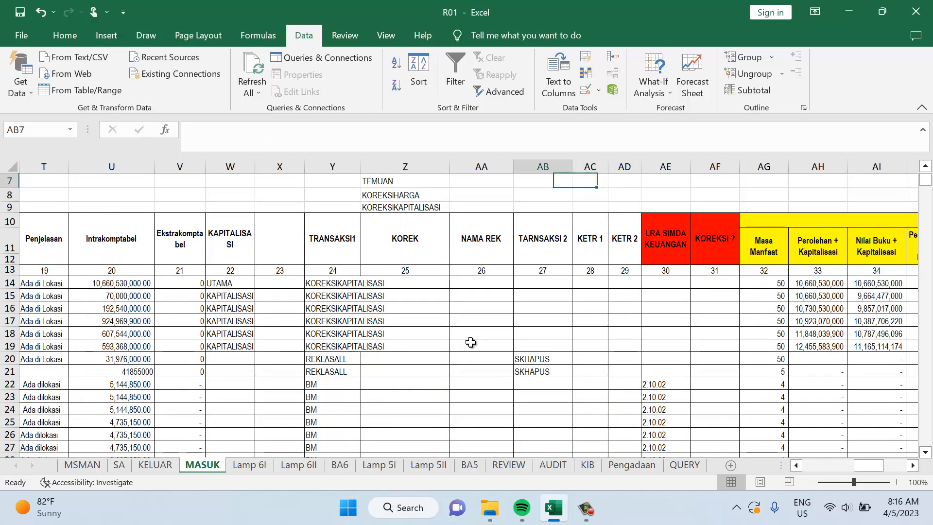
key("Up")
key("Up")
key("Up")
key("Up")
key("Up")
key("Up")
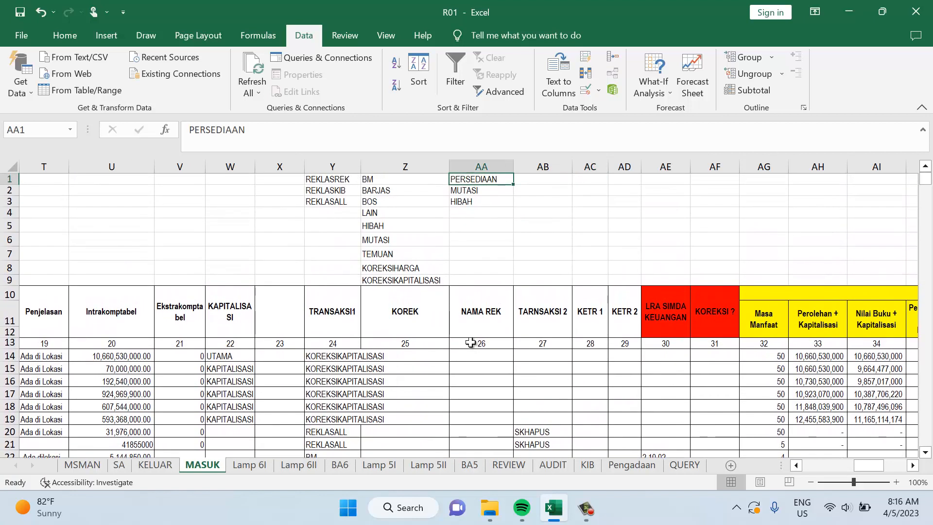
Review the MASUK transaction codes in columns Y and Z, from REKLASREK and BM through BARJAS, BOS, LAIN and HIBAH to MUTASI
key("Left")
key("Left")
key("Right")
key("Left")
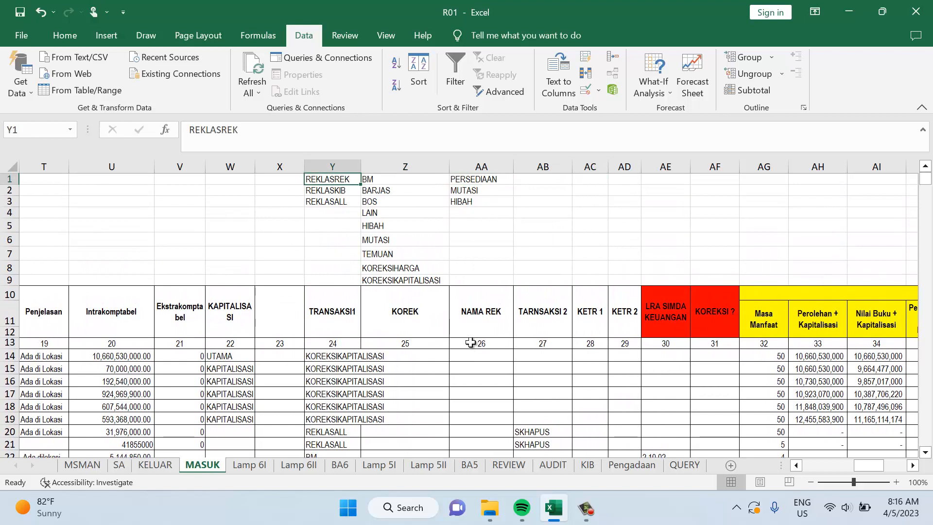
key("Right")
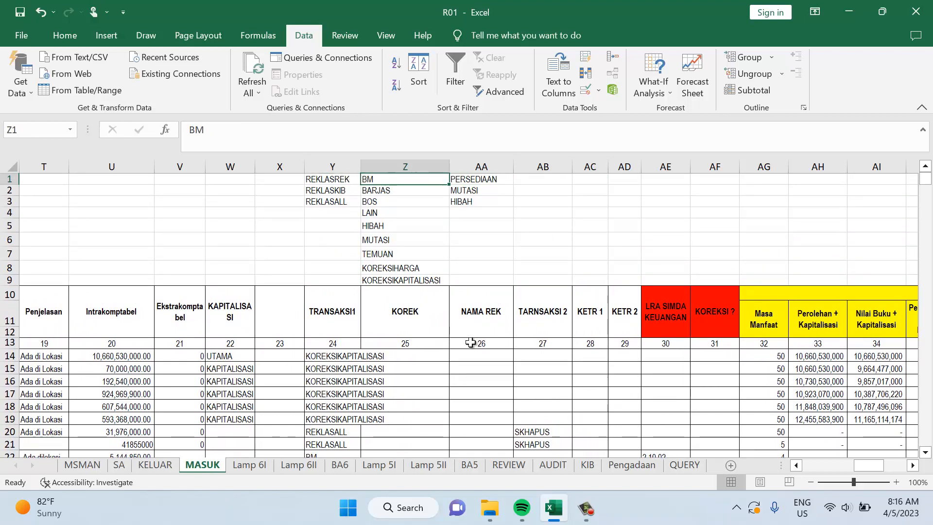
key("Down")
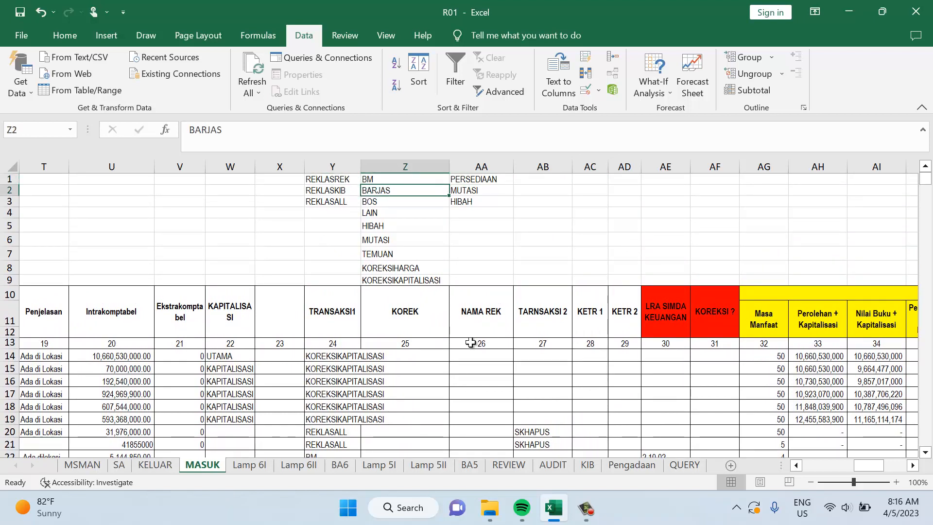
key("Down")
key("Down")
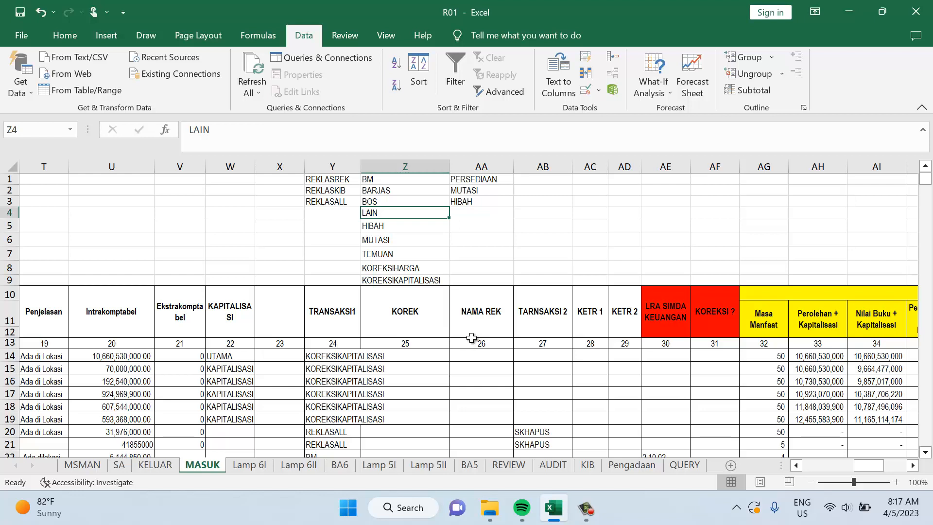
left_click(349, 319)
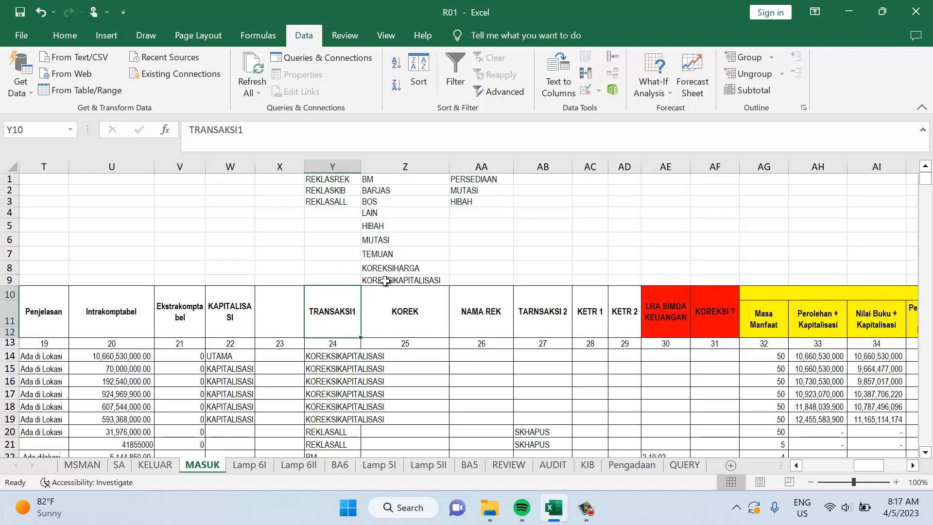
left_click(403, 227)
left_click(405, 239)
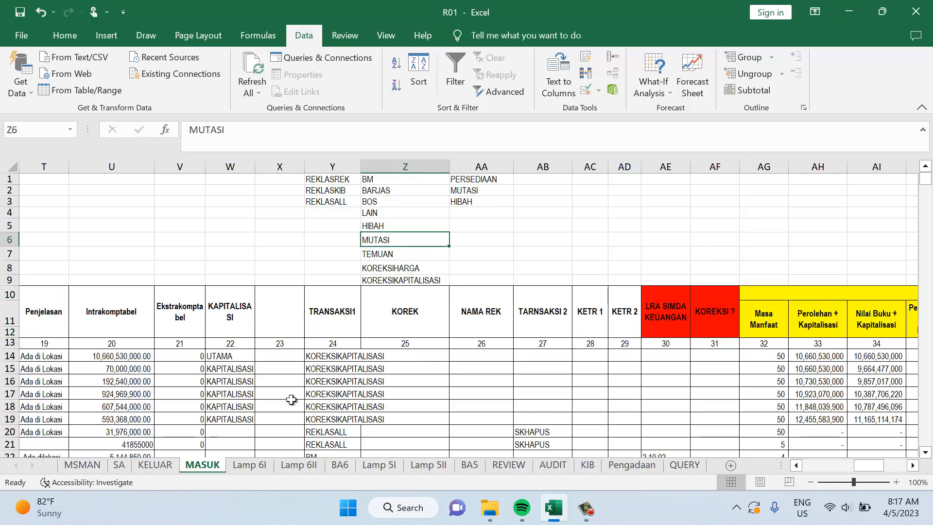
Unfreeze the panes on the KELUAR sheet and bring rows 1 to 9 above the headers into view
left_click(155, 465)
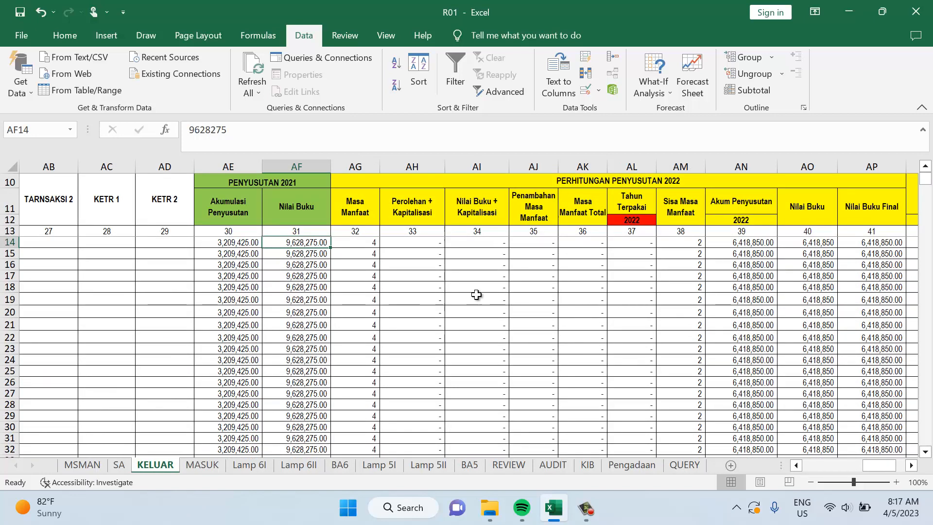
key("alt+w")
key("f")
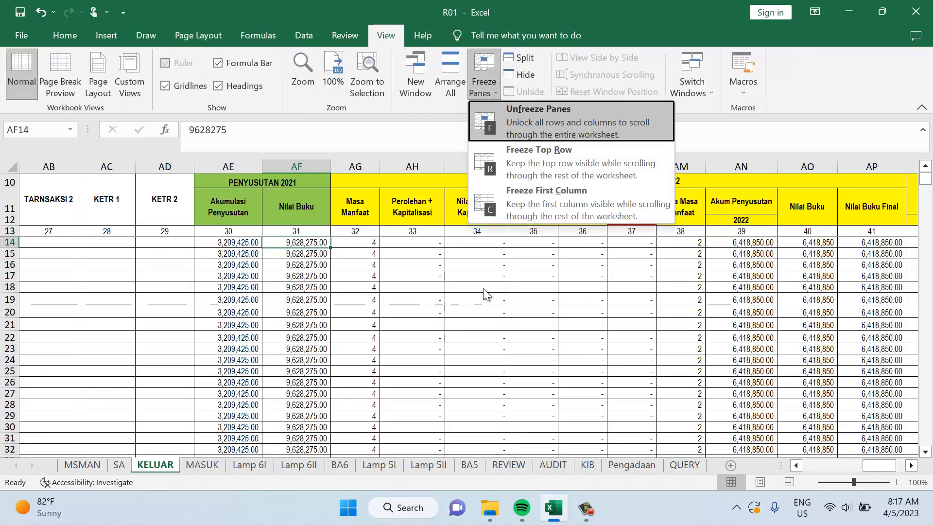
key("f")
scroll(559, 309, "up", 1)
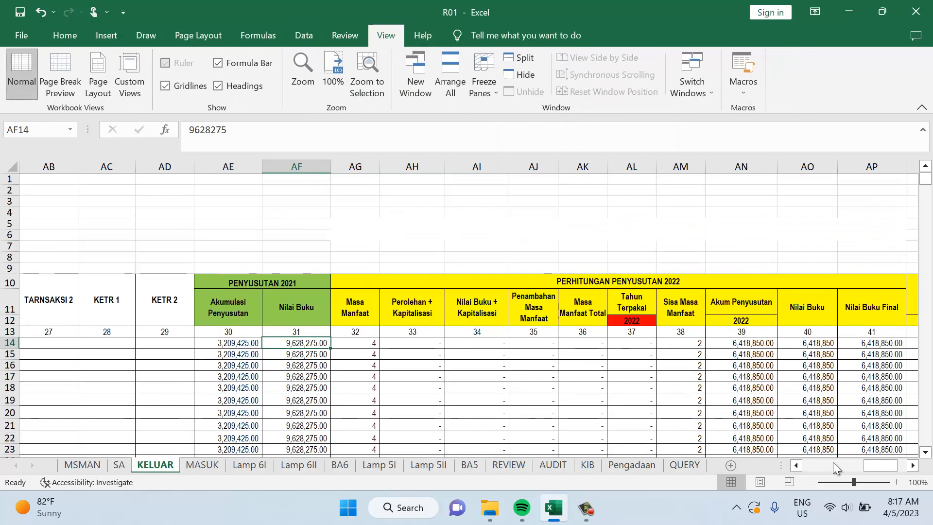
Review the MUTASI, HIBAH and PERSEDIAAN codes above KELUAR's TARNSAKSI 1 header, and check the TRANSAKSI1 entry in MASUK row 16
mouse_move(870, 472)
left_mouse_down()
mouse_move(891, 465)
mouse_move(849, 461)
mouse_move(857, 460)
left_mouse_up()
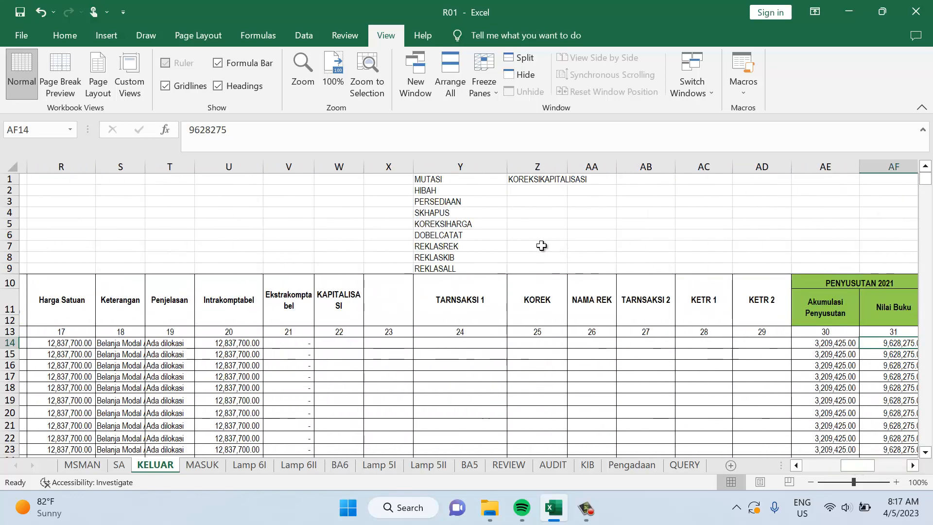
left_click(496, 181)
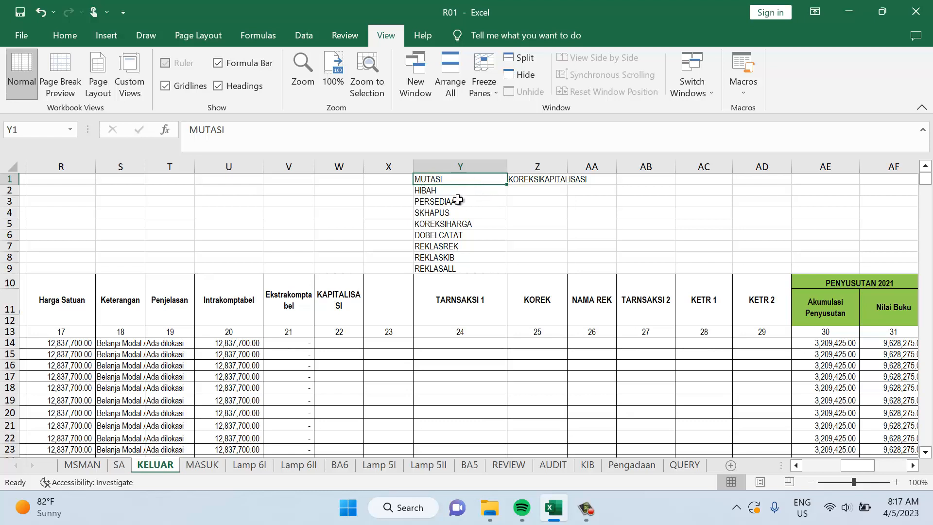
left_click(479, 191)
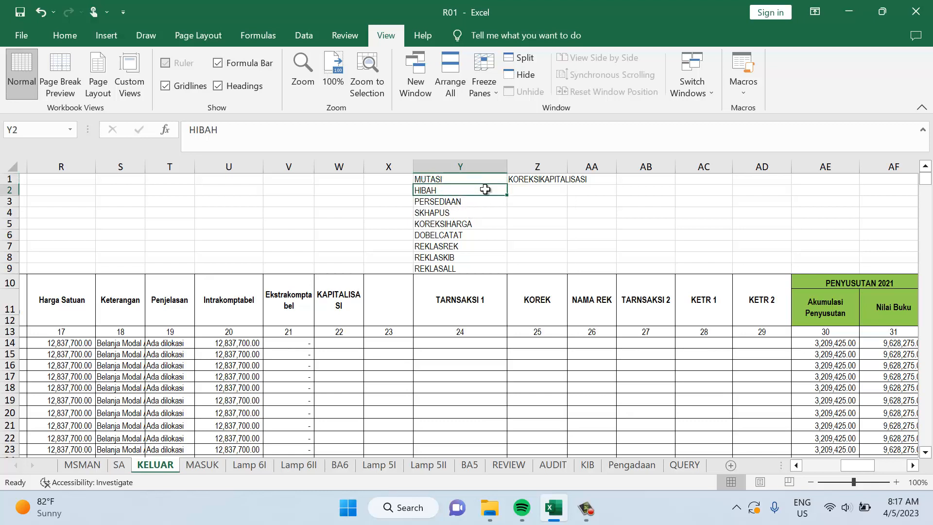
left_click(479, 201)
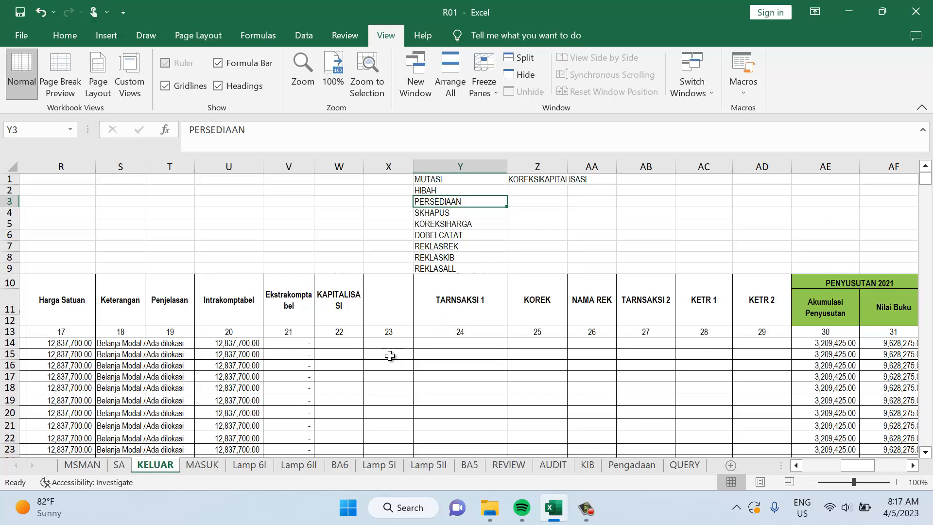
left_click(225, 467)
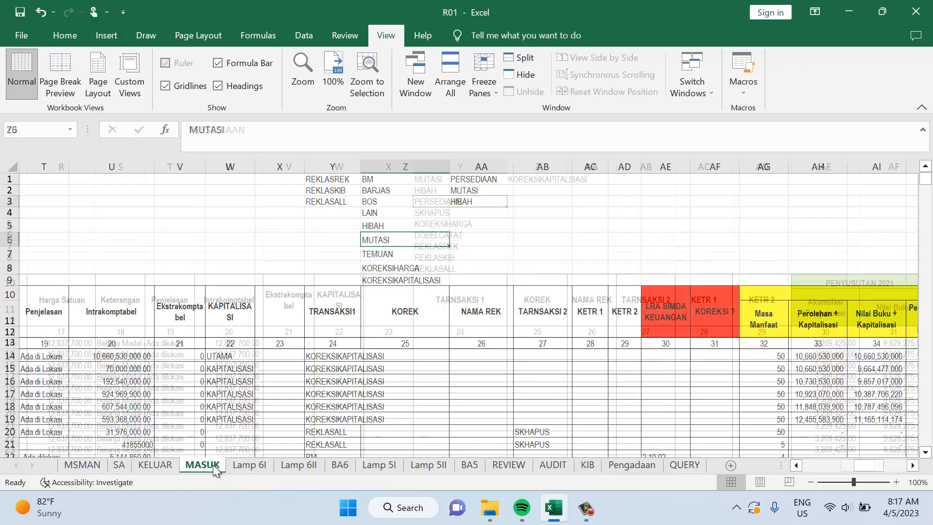
left_click(320, 381)
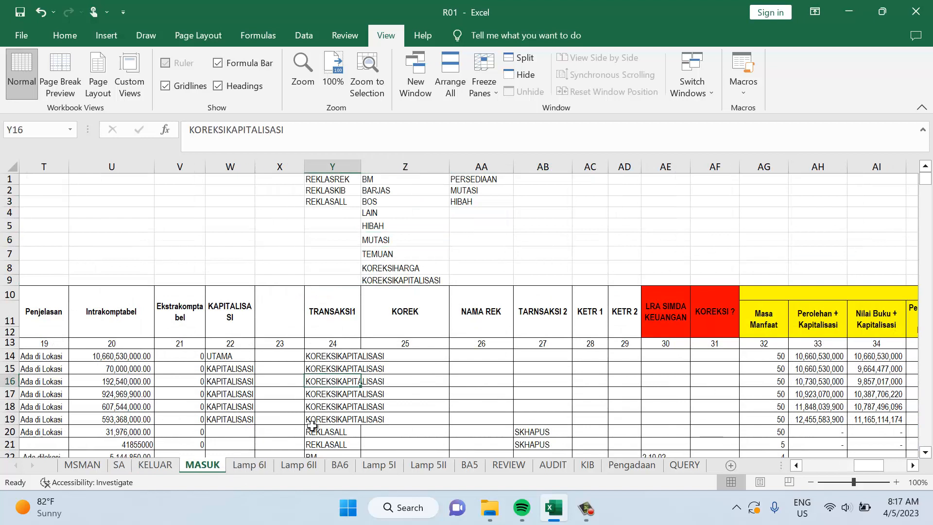
Open the Lamp 6I sheet and examine the HUTANG formula in W842 and the surrounding account and total rows
left_click(250, 465)
left_click(358, 345)
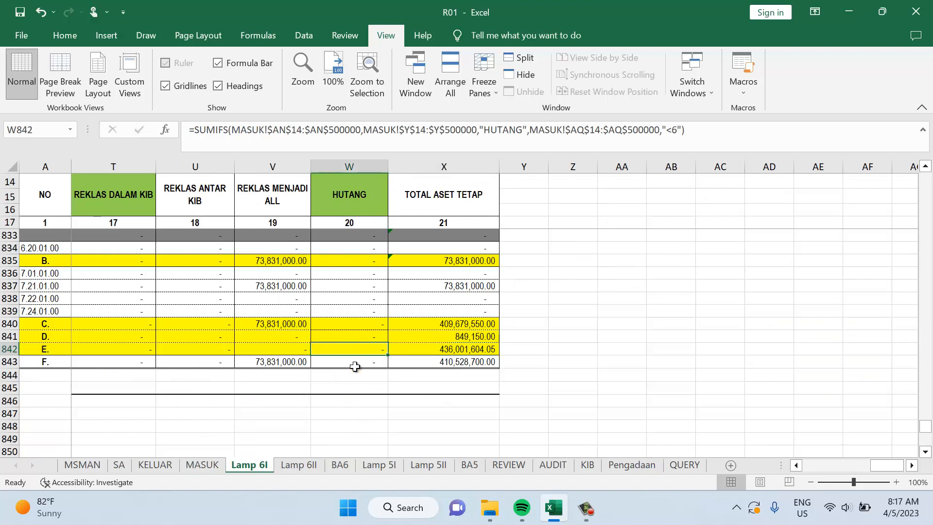
scroll(356, 370, "up", 17)
scroll(338, 377, "down", 16)
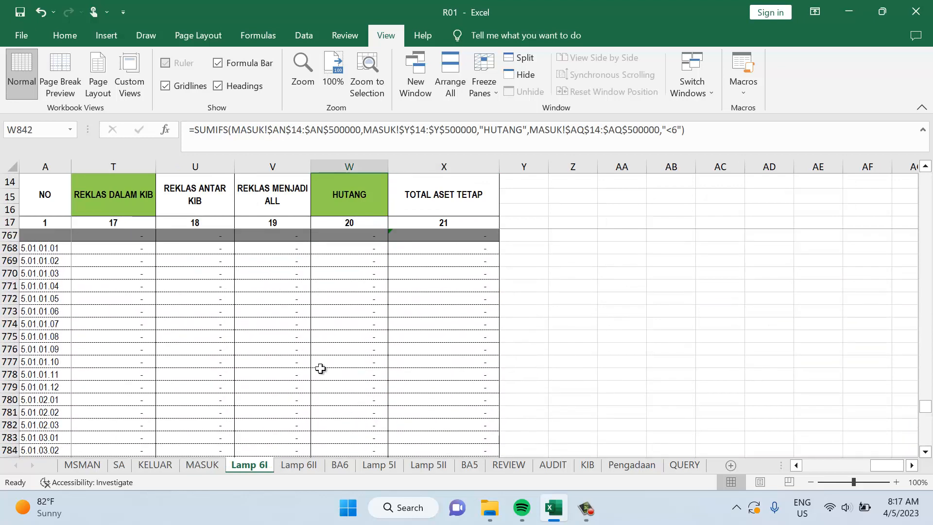
scroll(391, 410, "down", 1)
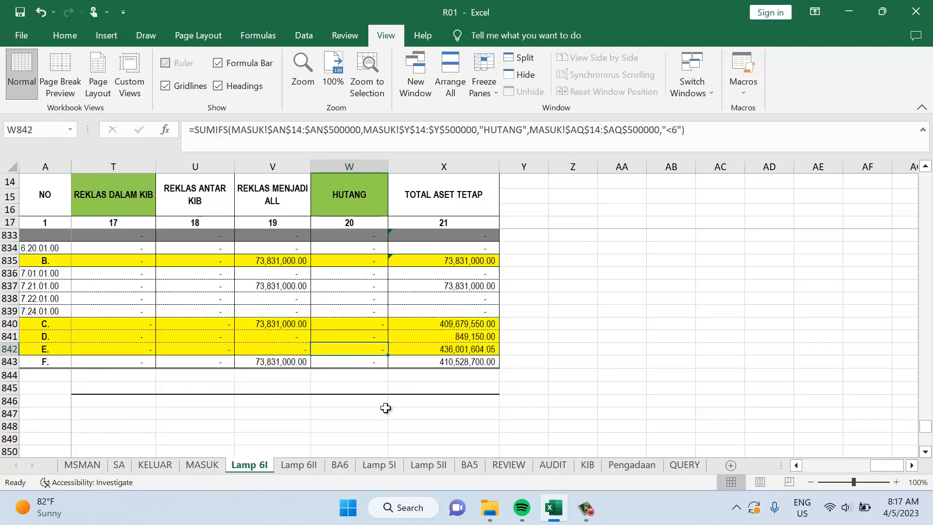
Examine the AKUN NERACA rows of Lamp 6I from Konstruksi Dalam Pengerjaan and ASET LAINNYA to TOTAL (C+D)
left_click_drag(884, 466, 798, 468)
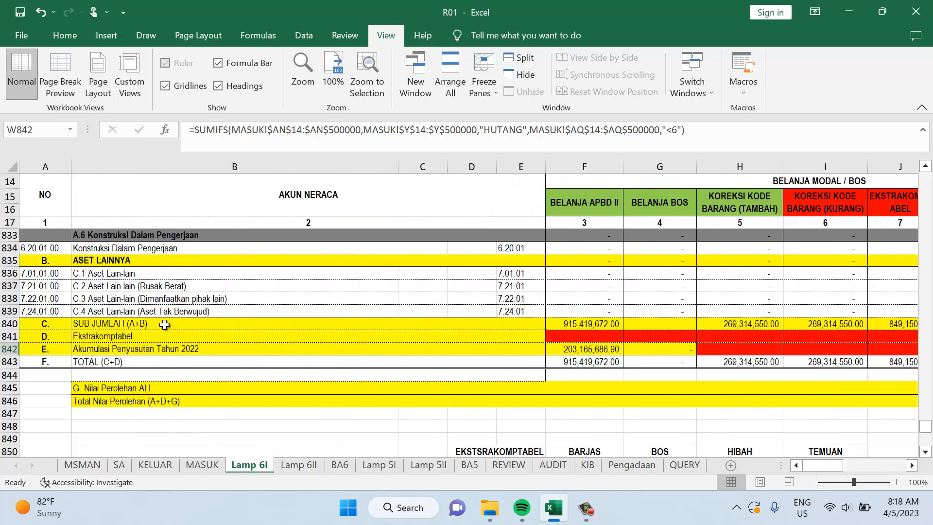
scroll(165, 324, "up", 4)
scroll(222, 350, "down", 4)
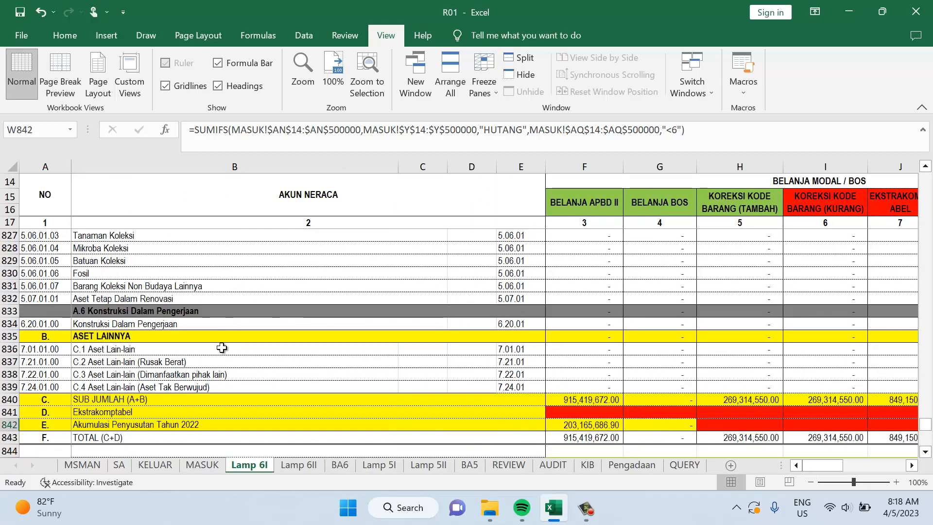
scroll(74, 355, "down", 1)
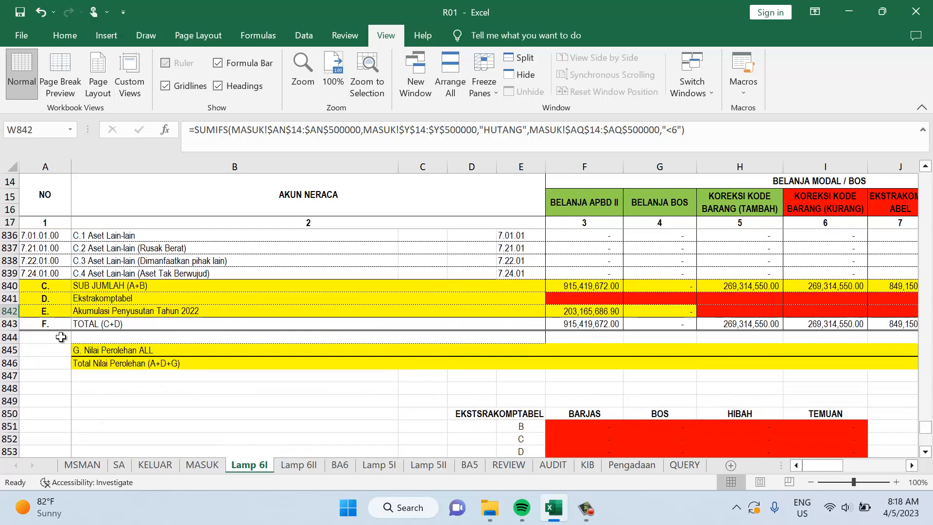
left_click(55, 325)
scroll(190, 364, "up", 4)
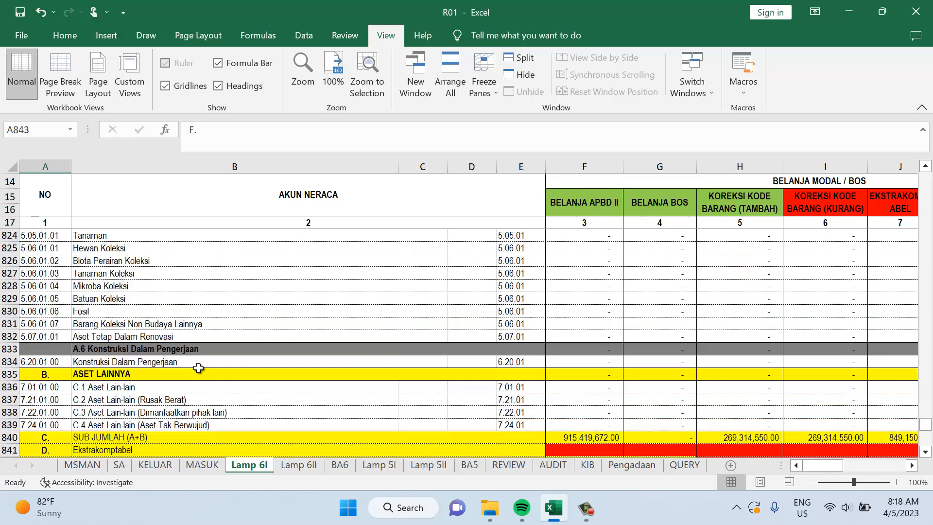
scroll(198, 368, "down", 3)
scroll(198, 370, "down", 1)
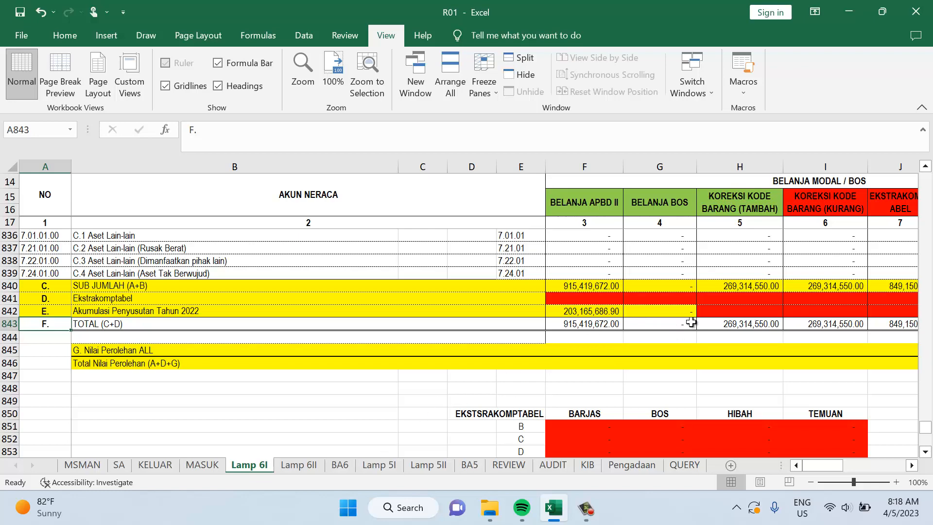
Inspect the account code formulas in column E of Lamp 6I, in rows 787 and 792
scroll(583, 302, "up", 14)
scroll(509, 296, "up", 4)
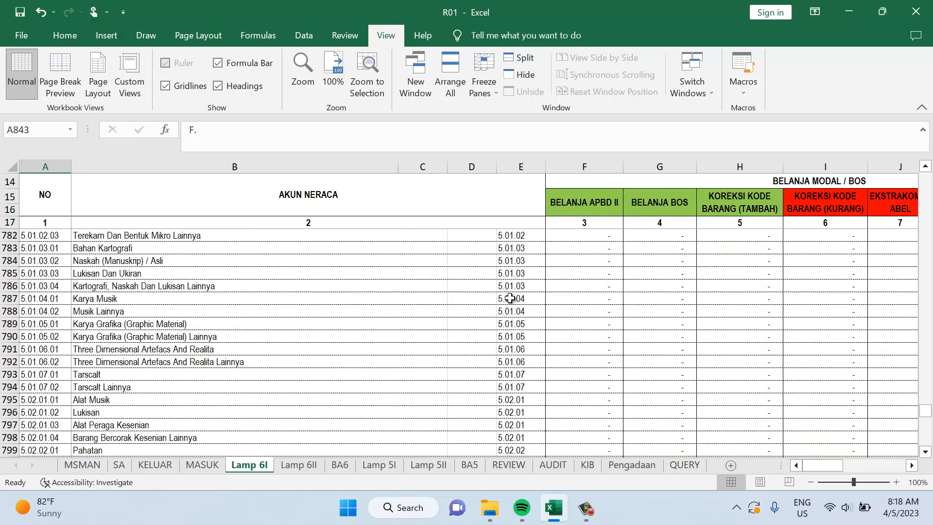
left_click(511, 299)
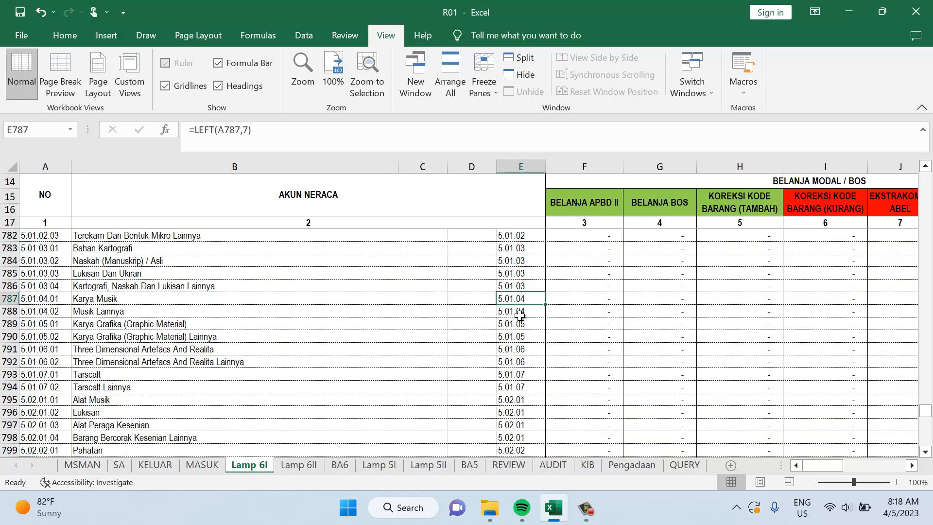
left_click(533, 359)
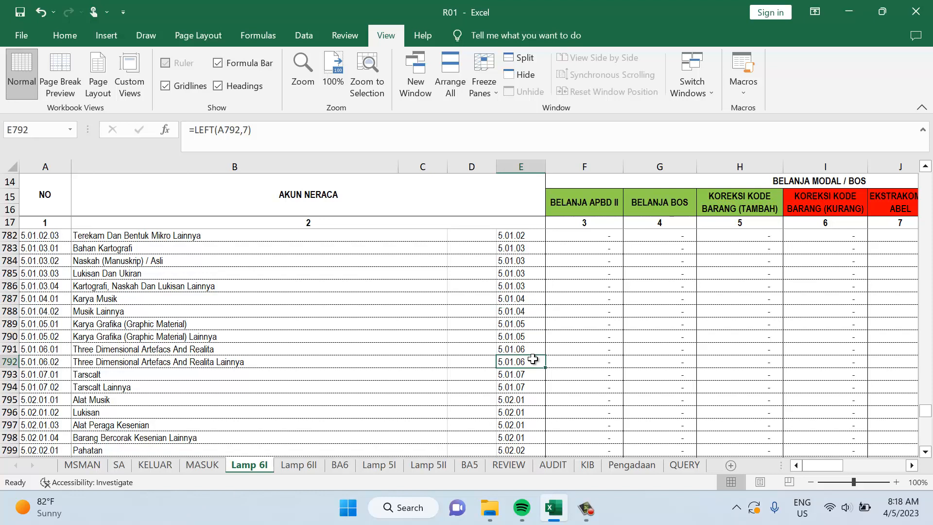
Open the Lamp 6II sheet and examine its AKUN NERACA rows upward from C.4 Aset Lain-lain (Aset Tak Berwujud)
left_click(298, 464)
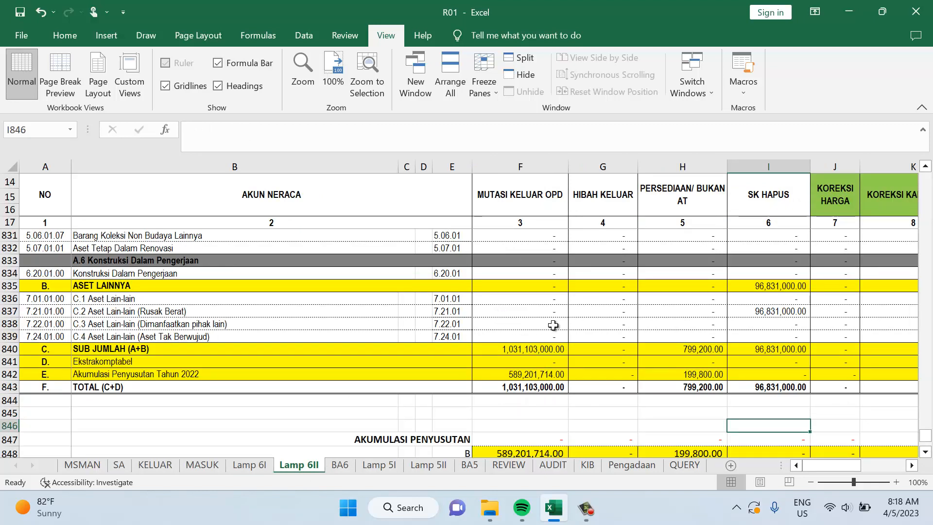
left_click(155, 332)
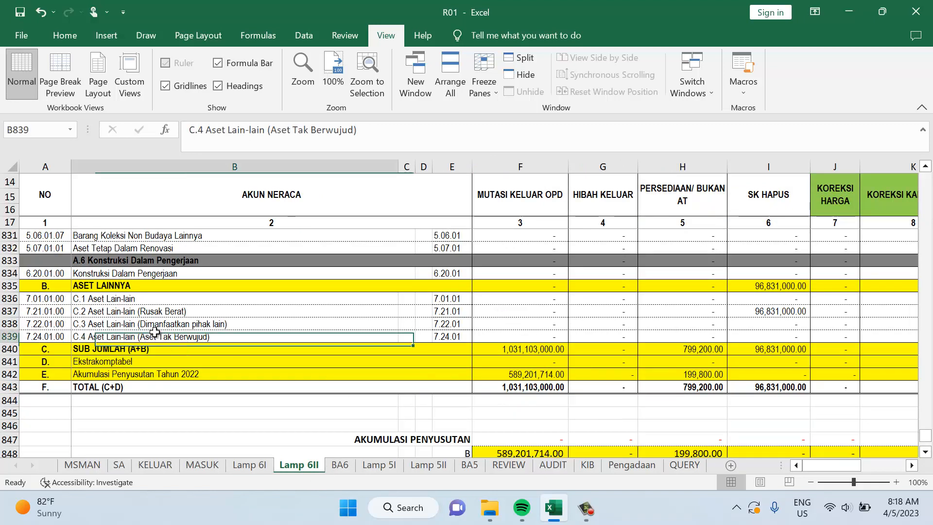
scroll(416, 369, "up", 5)
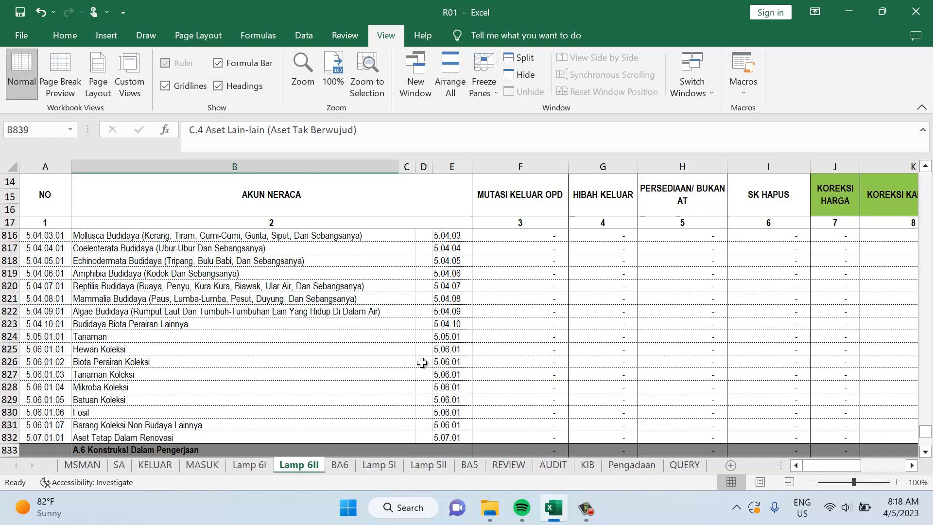
Examine the Lamp 6II rows from Buku Ilmu Sosial to ASET LAINNYA, TOTAL (C+D) and AKUMULASI PENYUSUTAN
left_click(384, 338)
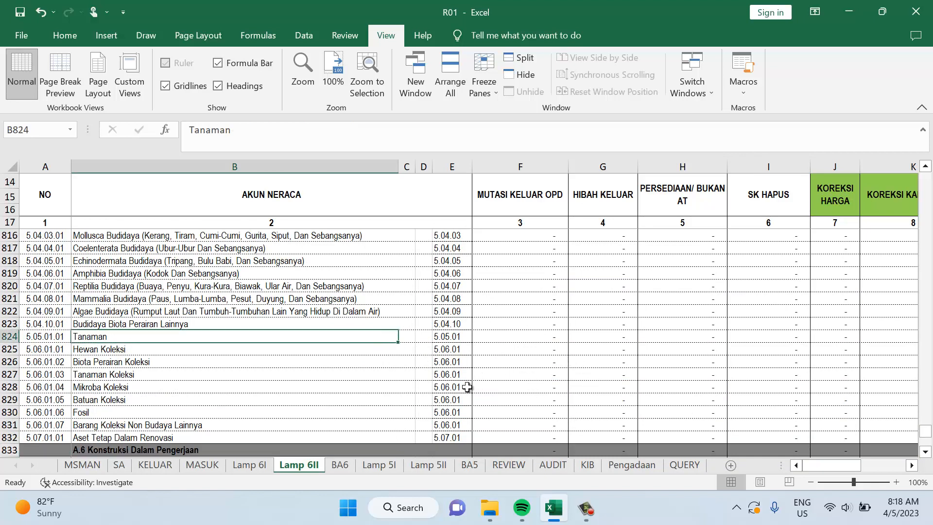
scroll(456, 388, "up", 14)
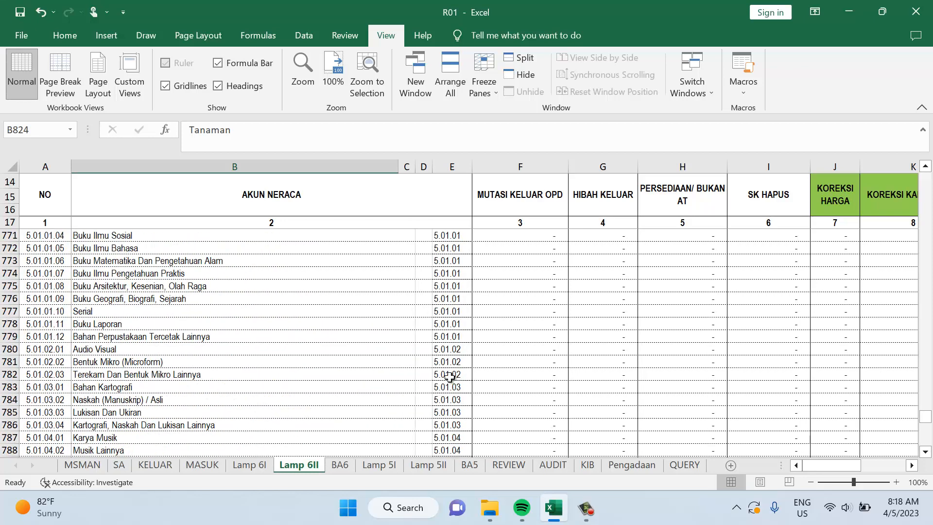
scroll(288, 381, "down", 10)
scroll(288, 381, "down", 9)
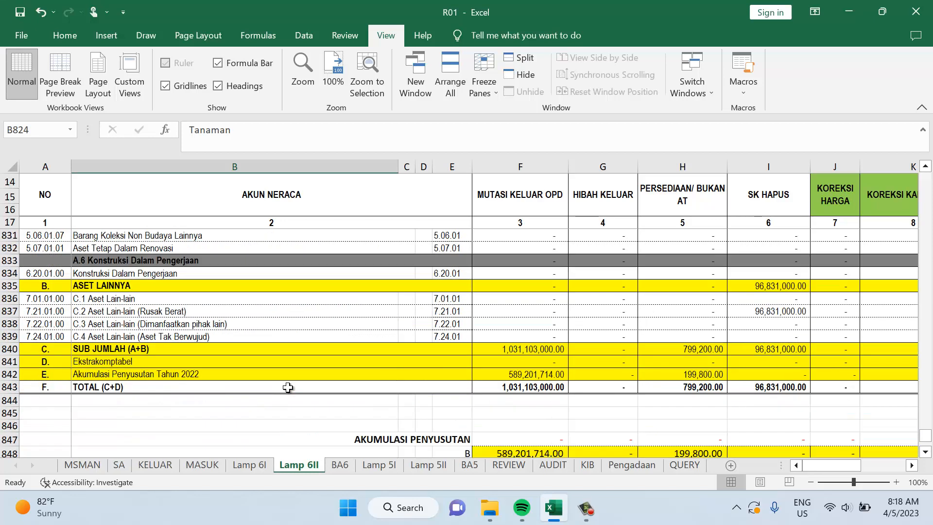
scroll(288, 388, "down", 1)
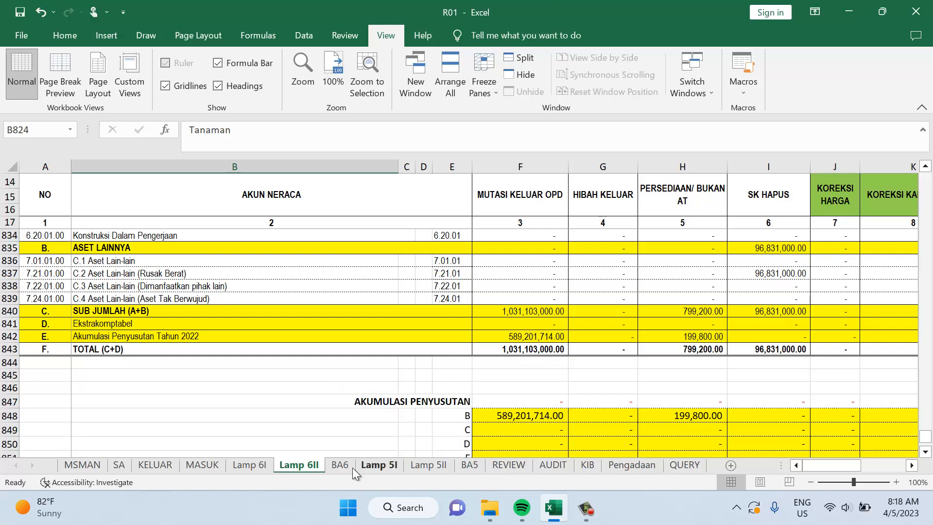
scroll(526, 389, "up", 4)
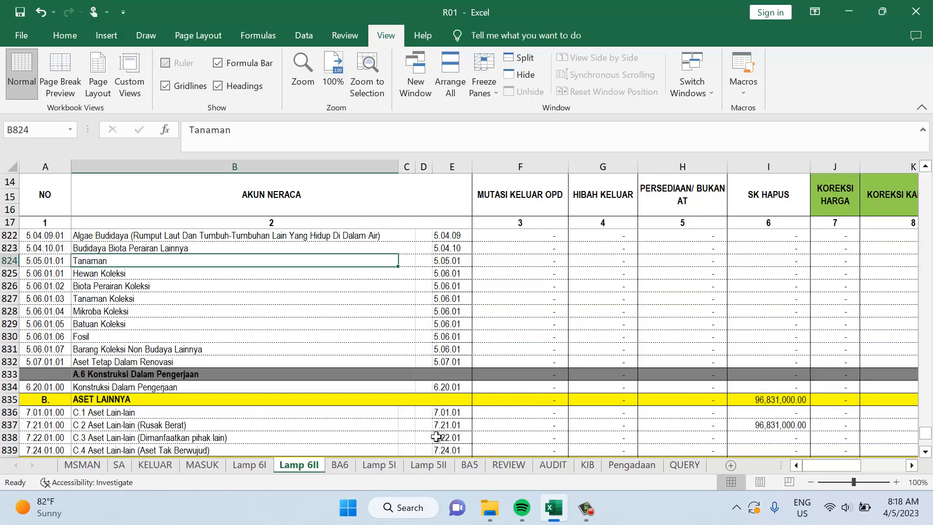
Go through the Lamp 6II column headings from MUTASI KELUAR OPD to TOTAL, then back to REKLAS DALAM KIB
left_click(537, 203)
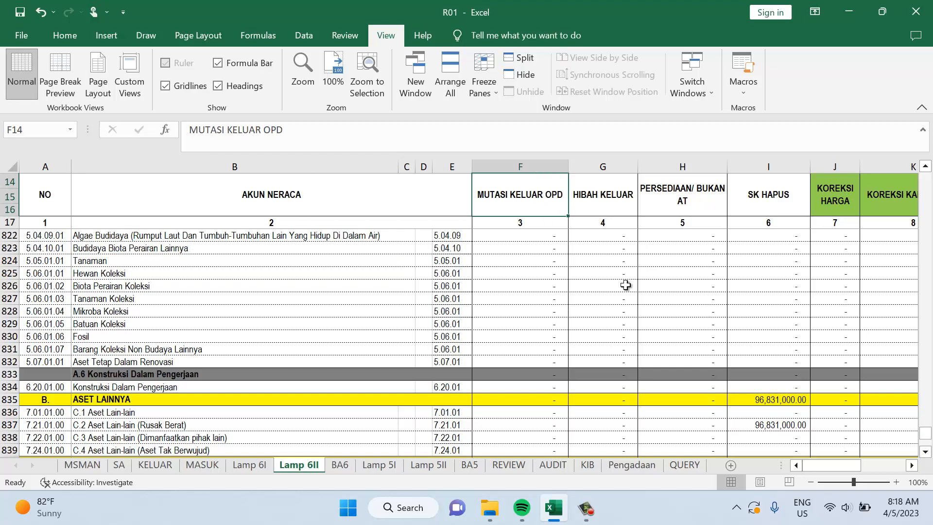
key("Right")
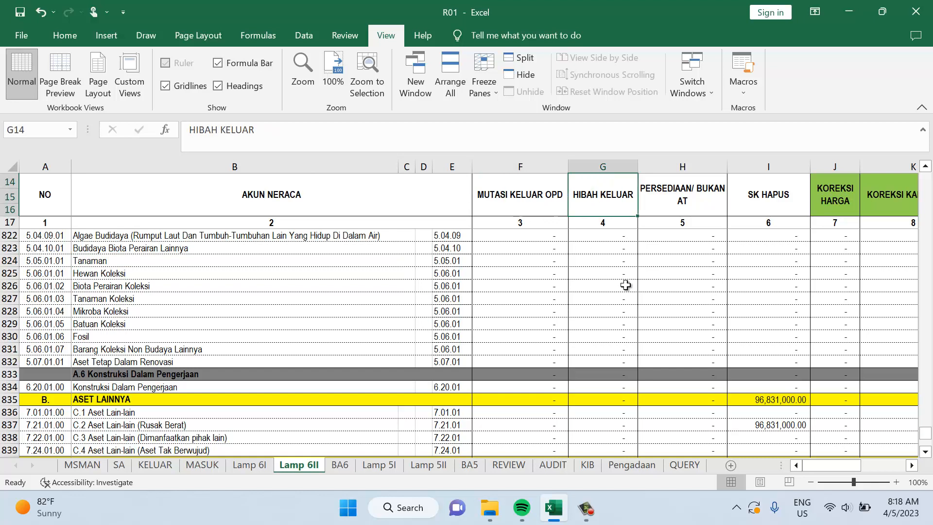
key("Left")
key("Left")
key("Right")
key("Right")
key("Right")
key("Right")
key("Right")
key("Right")
key("Right")
key("Right")
key("Right")
key("Right")
key("Right")
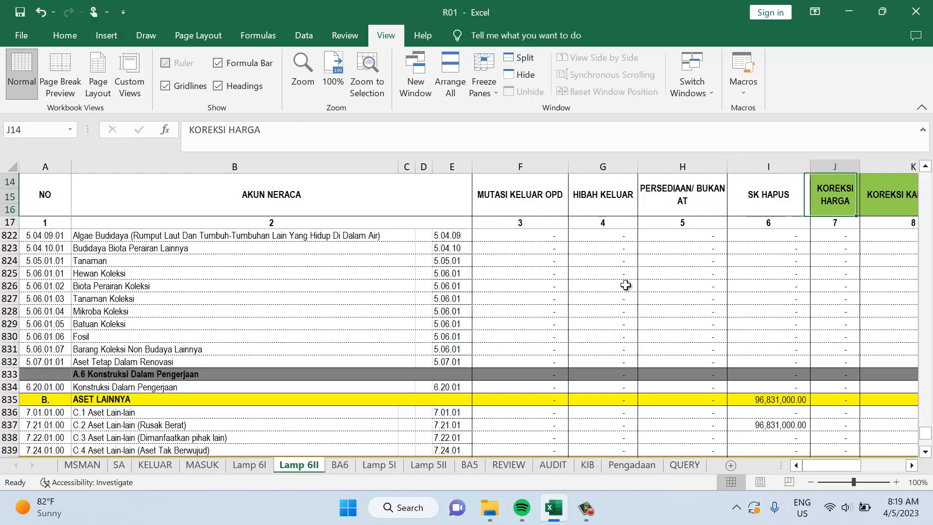
key("Right")
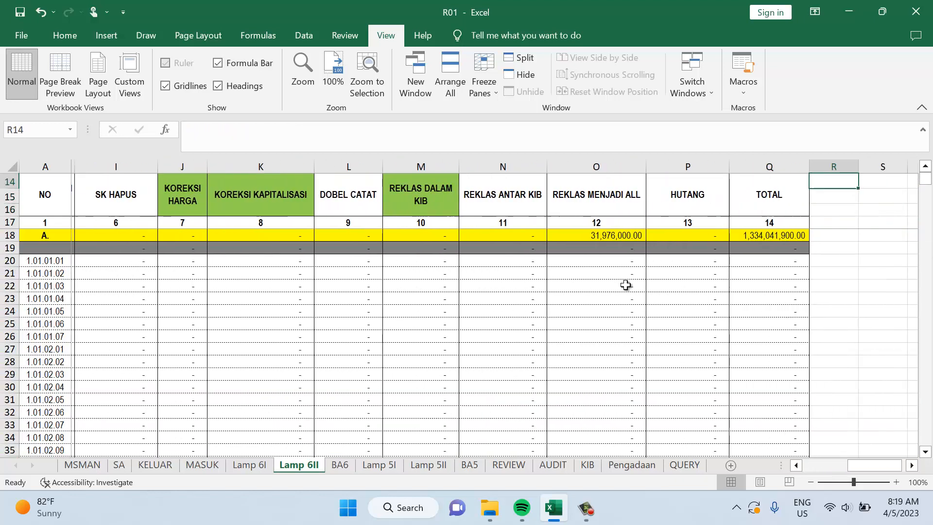
key("Right")
key("Right")
key("Left")
key("Left")
key("Left")
key("Left")
key("Left")
key("Left")
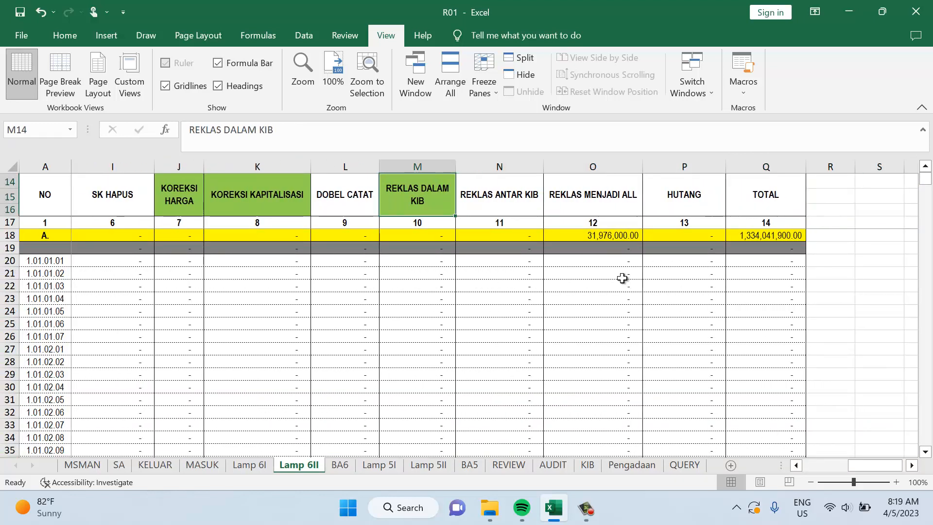
Open the Lamp 6I sheet and go through its column headings from BELANJA APBD II to KOREKSI KAPITALISASI
left_click(251, 466)
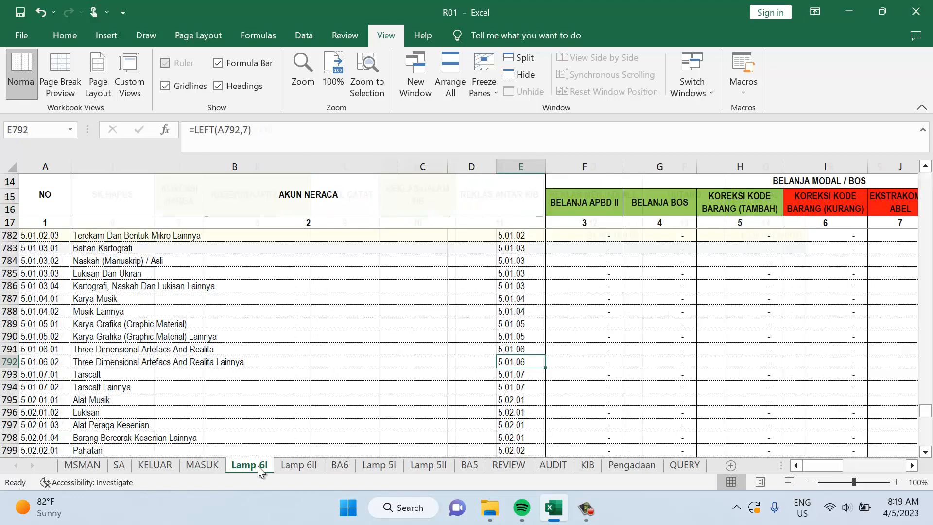
scroll(577, 270, "up", 4)
left_click(591, 222)
key("Right")
key("Right")
key("Right")
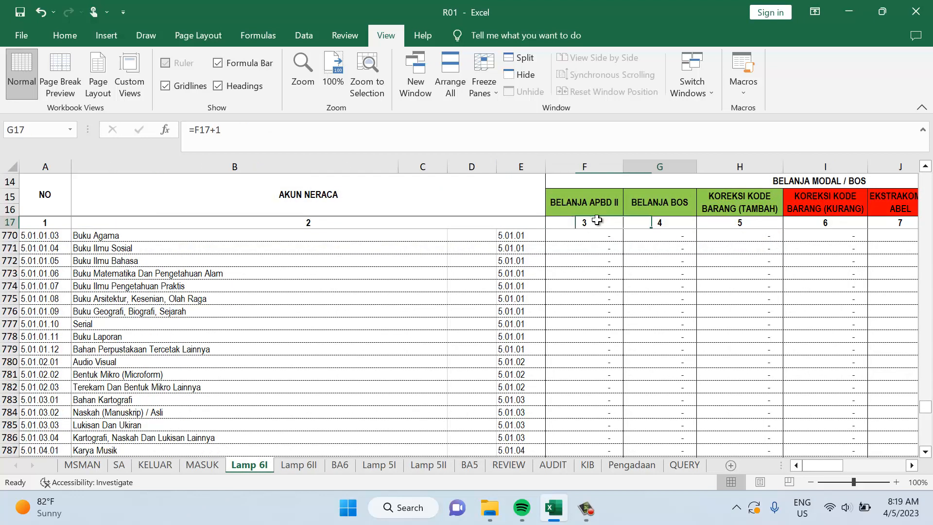
key("Up")
key("Right")
key("Right")
key("Right")
key("Right")
key("Right")
key("Right")
key("Right")
key("Right")
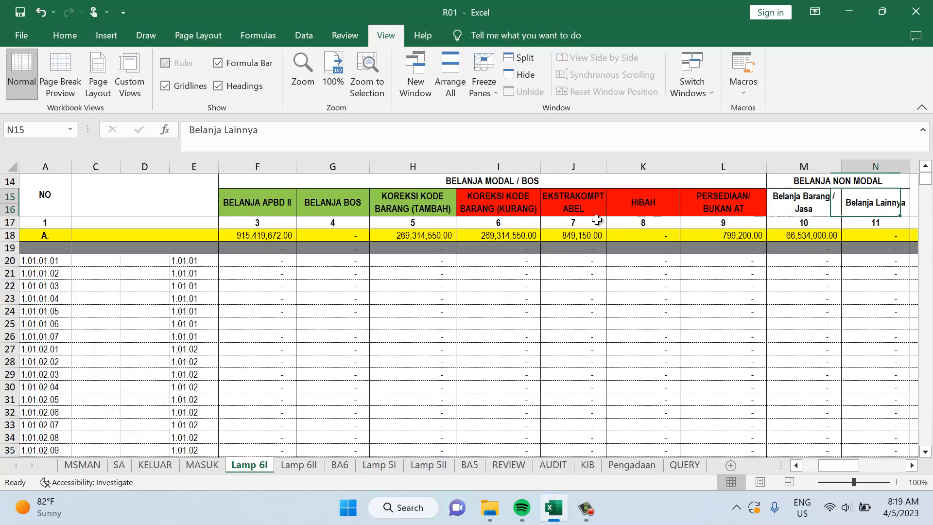
key("Right")
key("Right")
key("Right")
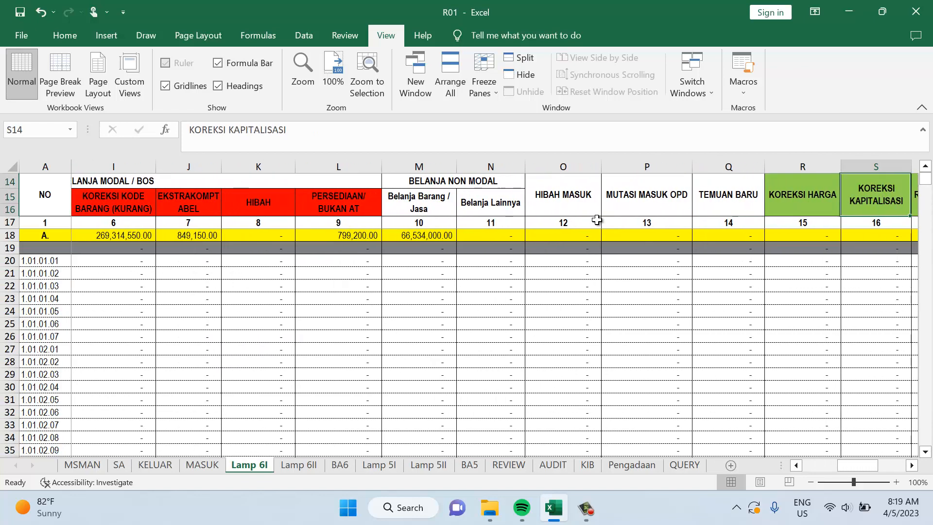
Open the BA6 sheet and inspect the formulas in H851 and F836 and the account name in row 836
left_click(340, 465)
left_click(357, 341)
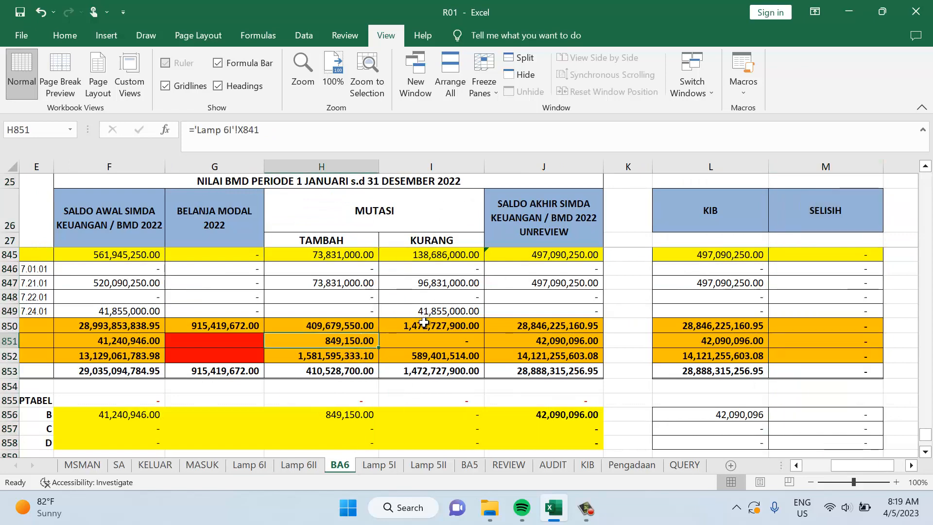
scroll(408, 324, "up", 5)
left_click(163, 335)
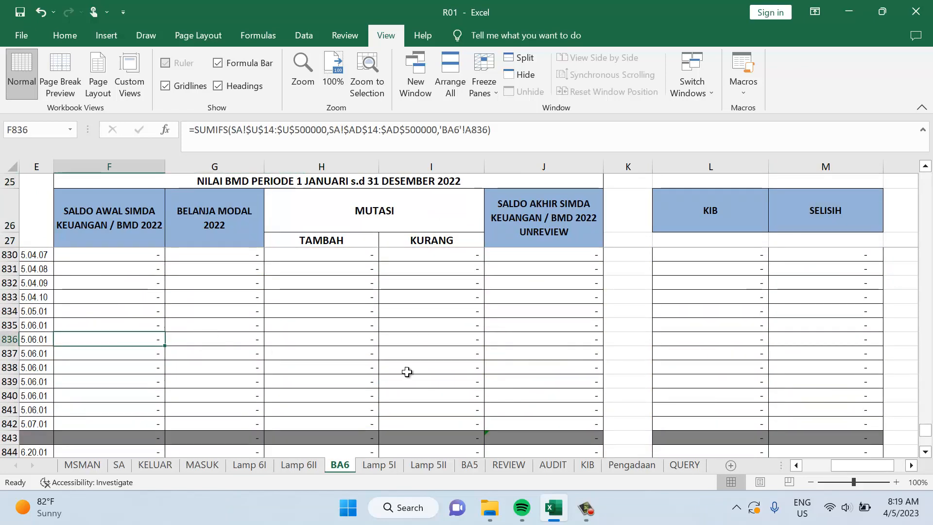
key("Left")
key("Left")
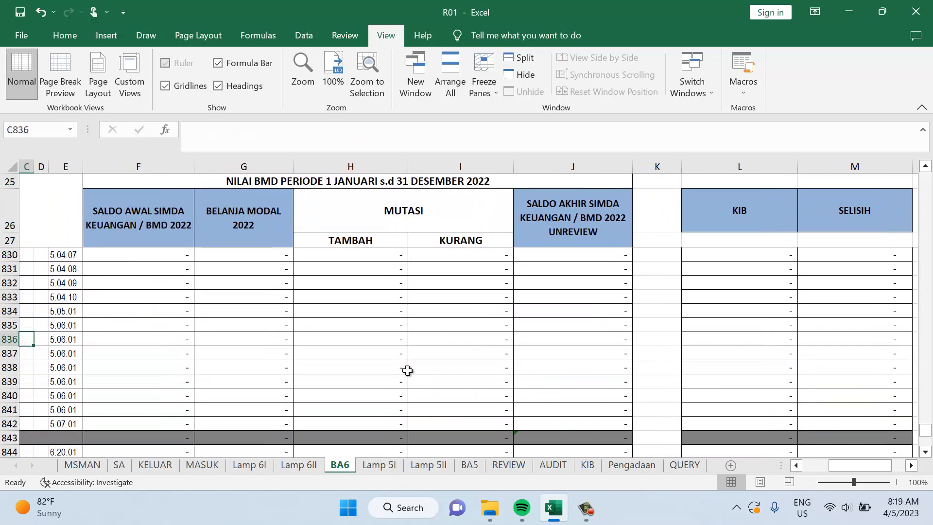
key("Left")
key("Left")
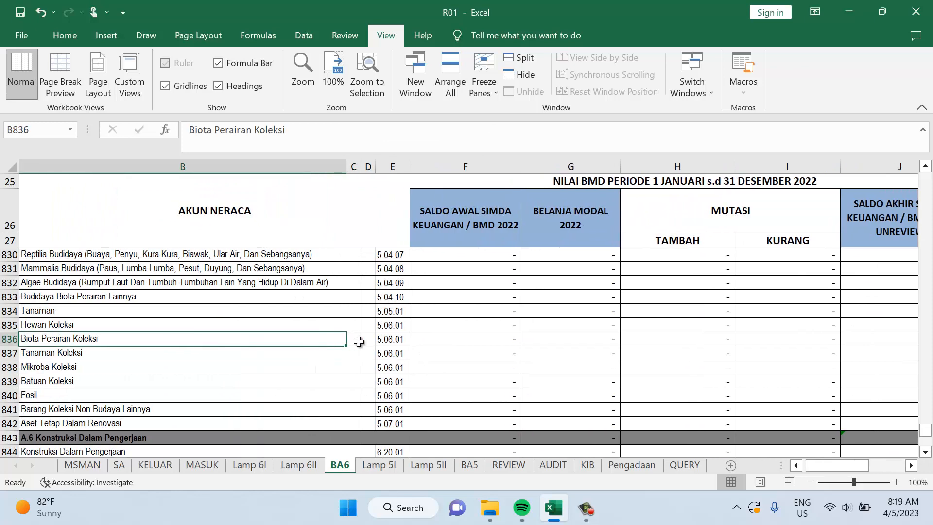
Revisit Lamp 6I and Lamp 6II, then return to BA6 and examine its AKUN NERACA rows around Tarscalt and Pahatan
left_click(255, 466)
left_click(297, 467)
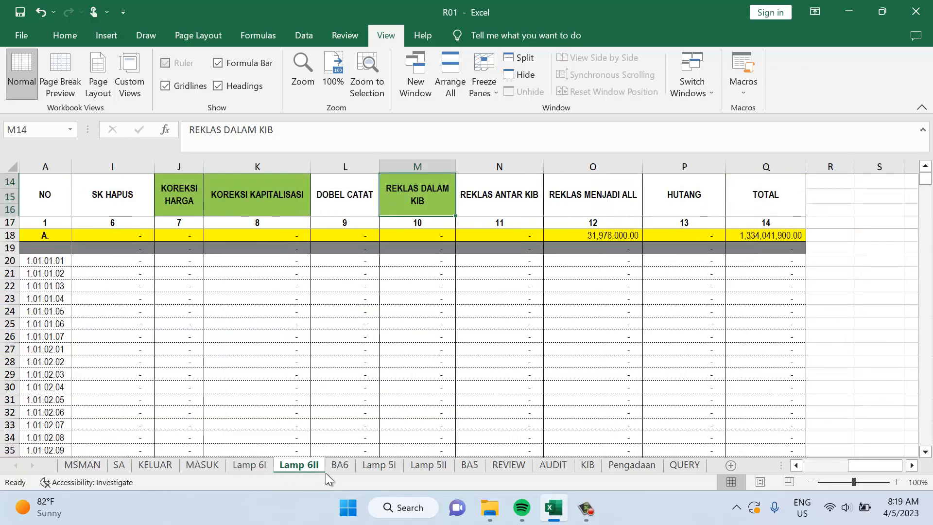
left_click(335, 465)
scroll(548, 354, "up", 6)
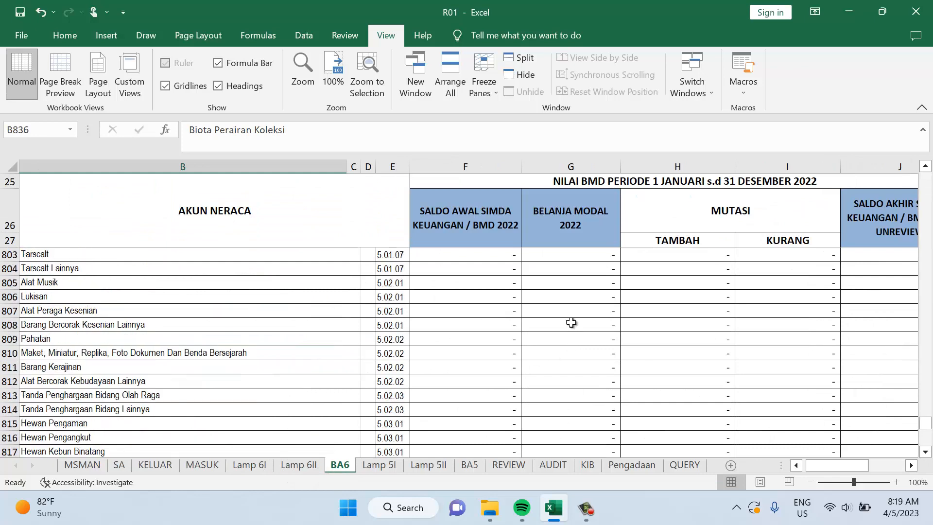
scroll(509, 302, "up", 2)
scroll(460, 304, "down", 1)
scroll(486, 274, "down", 3)
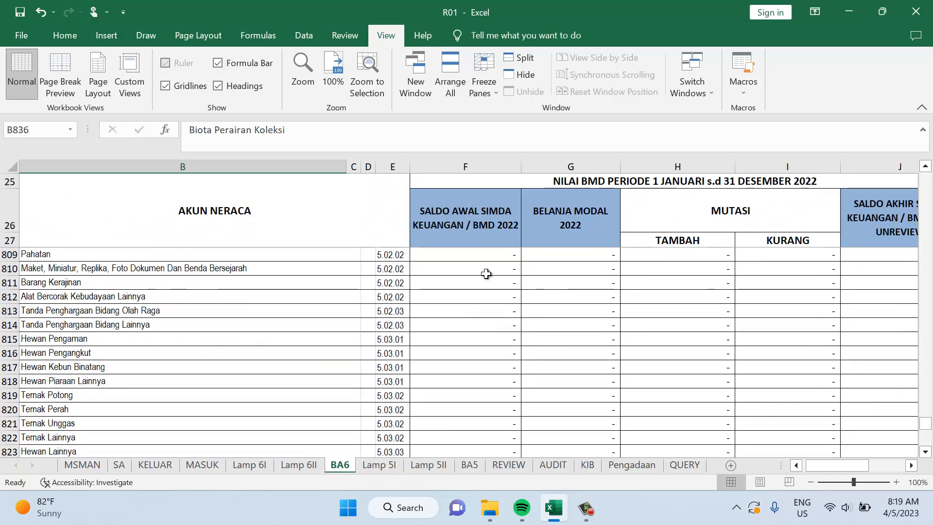
Go through the BA6 column headings SALDO AWAL SIMDA, BELANJA MODAL 2022, MUTASI and SALDO AKHIR
left_click(485, 227)
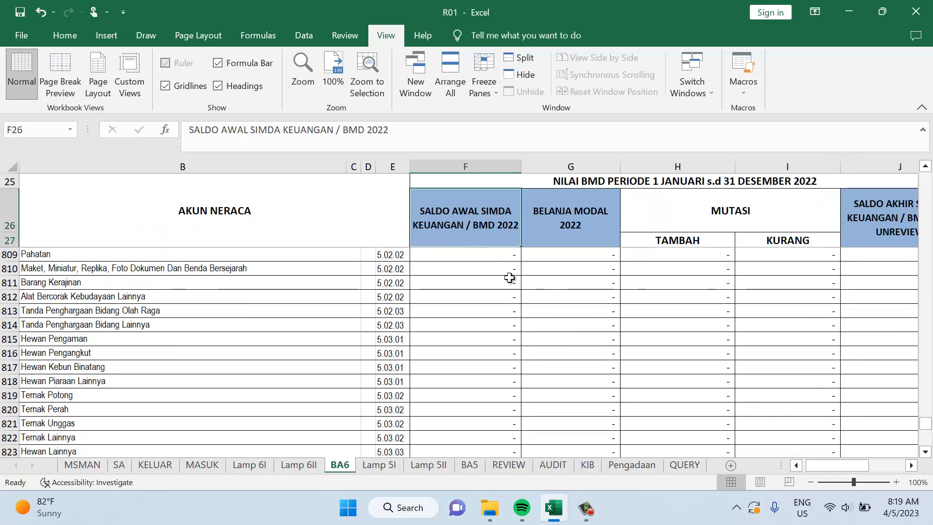
key("Left")
key("Right")
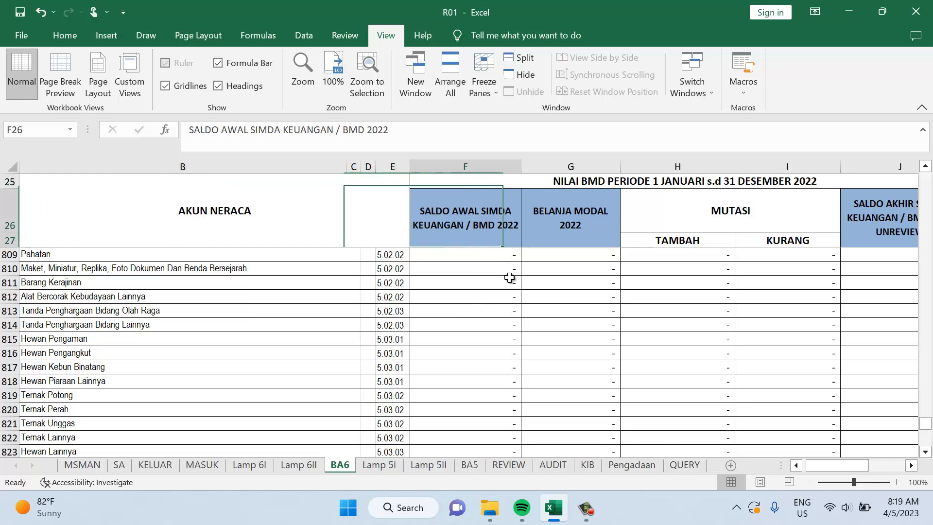
key("Right")
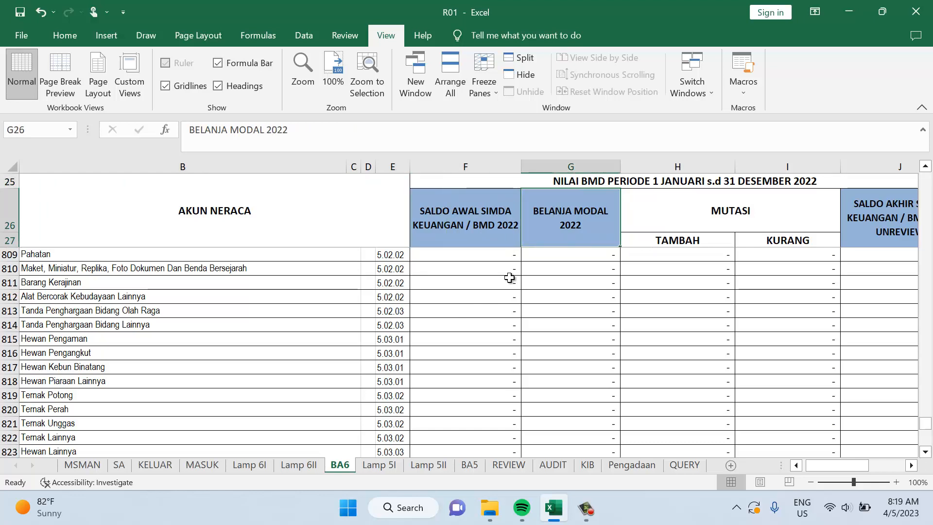
key("Right")
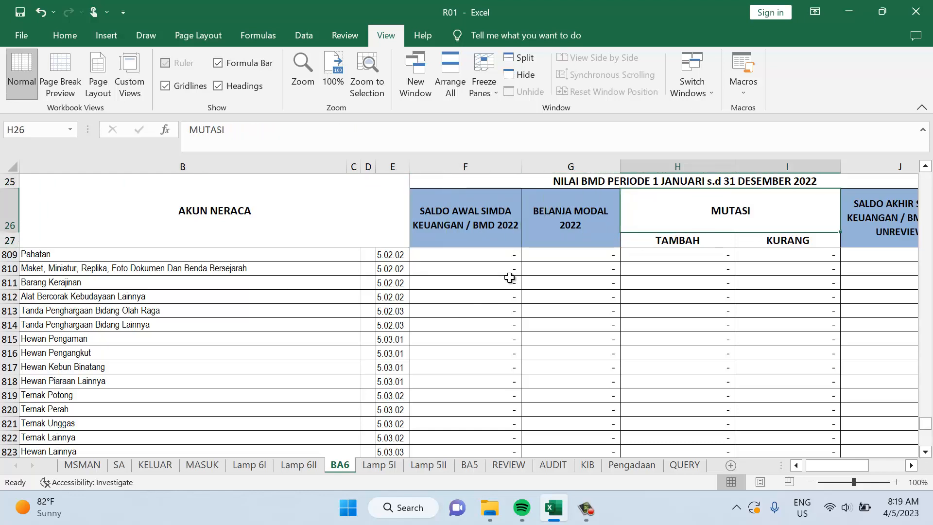
key("Right")
key("Left")
key("Left")
key("Left")
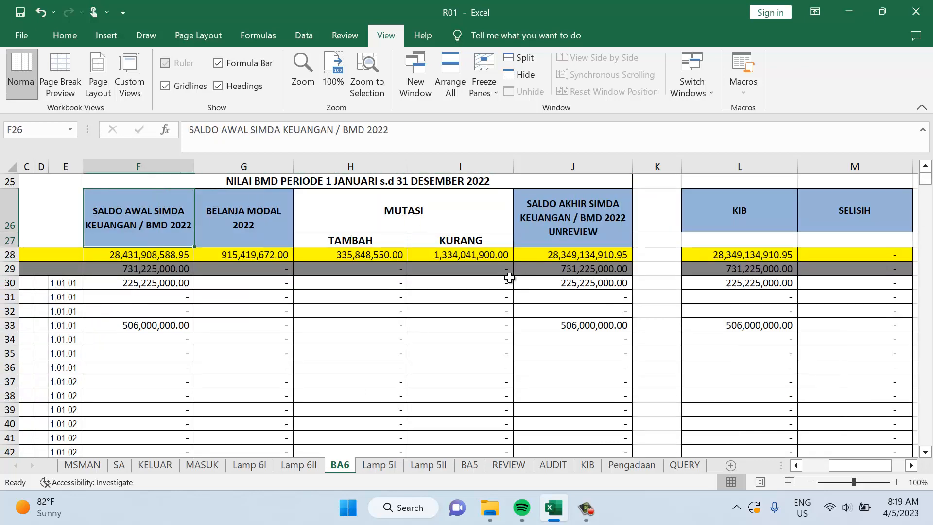
key("Left")
key("Right")
key("Right")
key("Right")
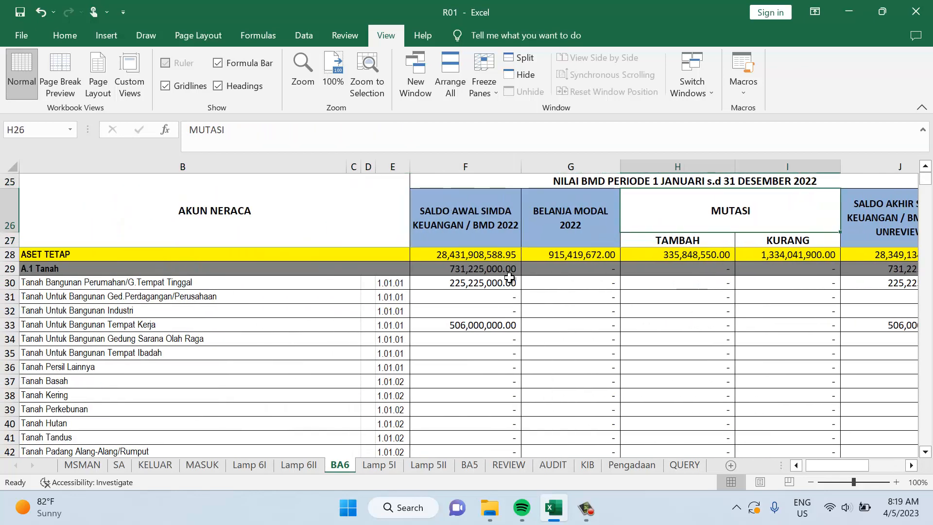
key("Right")
key("Right")
Return to the AKUN NERACA heading of BA6 and review the SALDO AWAL SIMDA and BELANJA MODAL 2022 headings
key("Left")
key("Left")
key("Left")
key("Left")
key("Left")
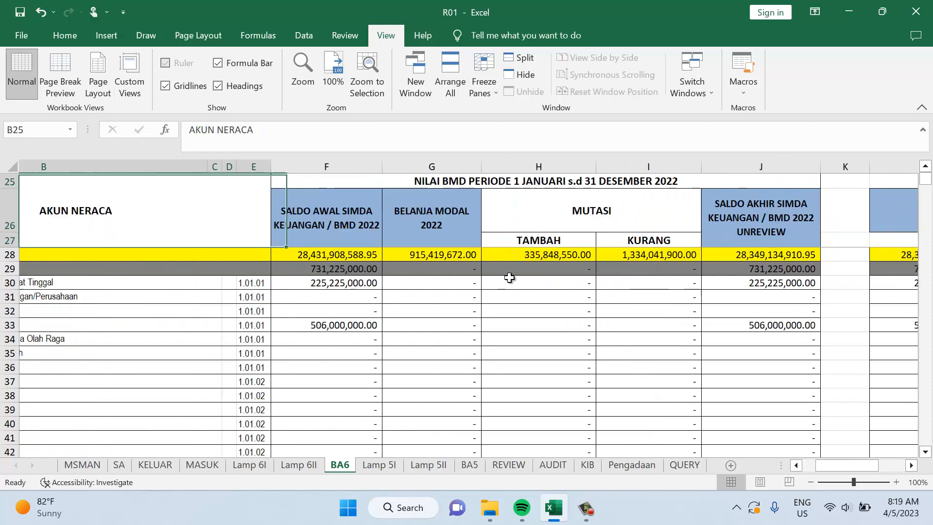
key("Right")
key("Right")
key("Left")
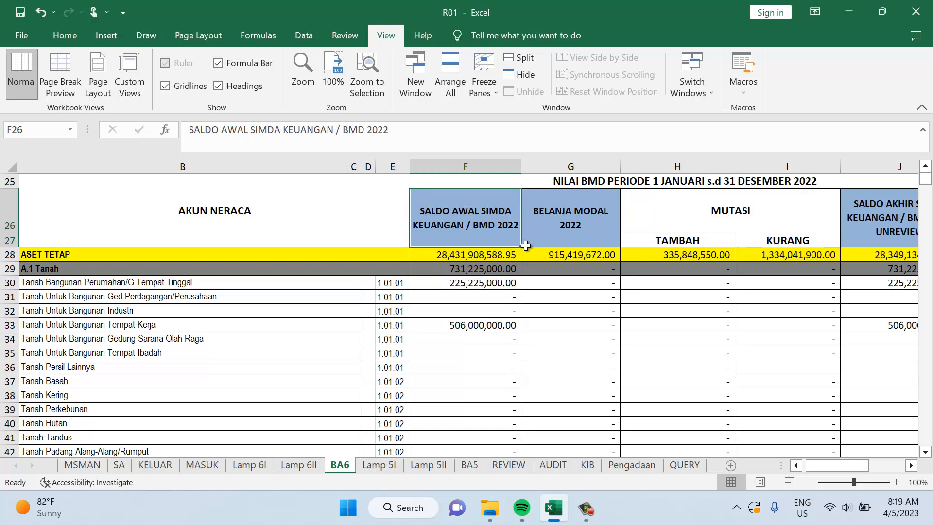
left_click(574, 240)
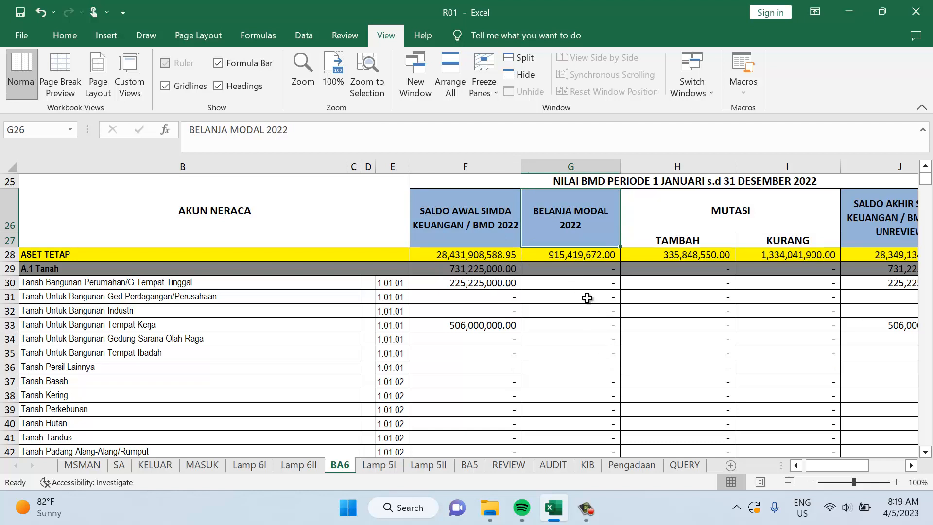
Inspect the MUTASI formulas of BA6 row 31, TAMBAH in H31 and KURANG in I31
left_click(689, 269)
left_click(687, 297)
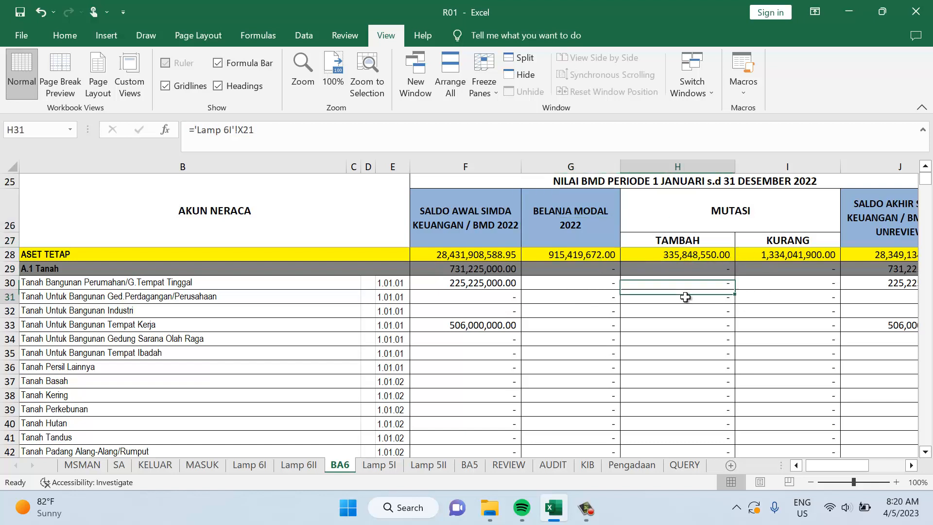
left_click(765, 291)
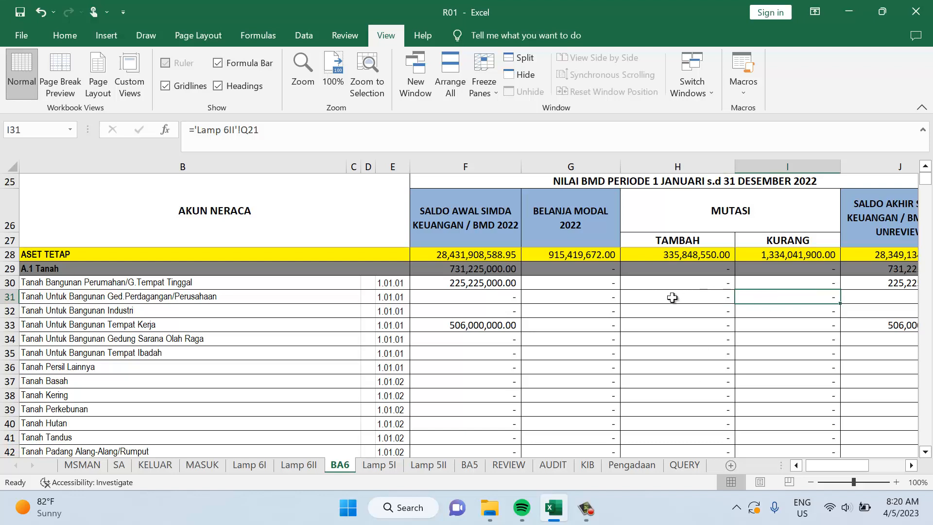
left_click(690, 302)
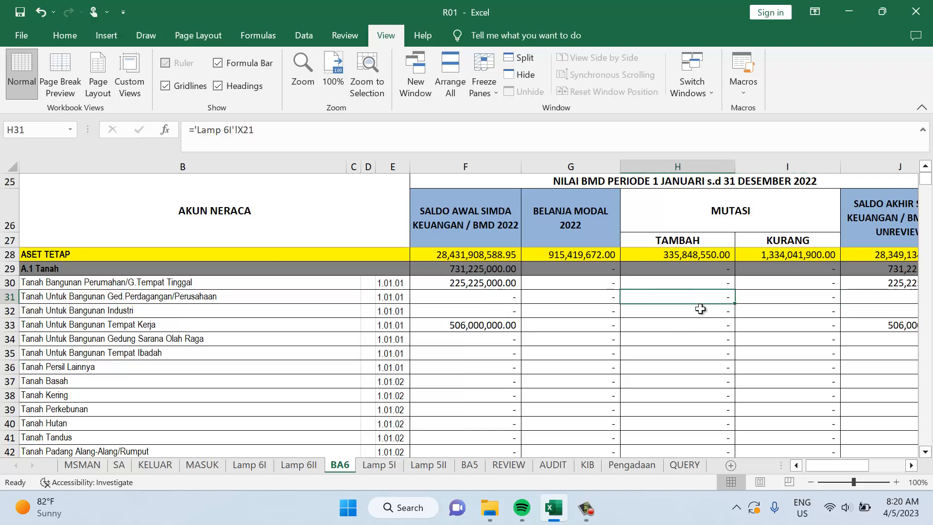
Inspect the SALDO AKHIR formula in J31 of BA6 and the SALDO AWAL formula in F31
key("Right")
key("Right")
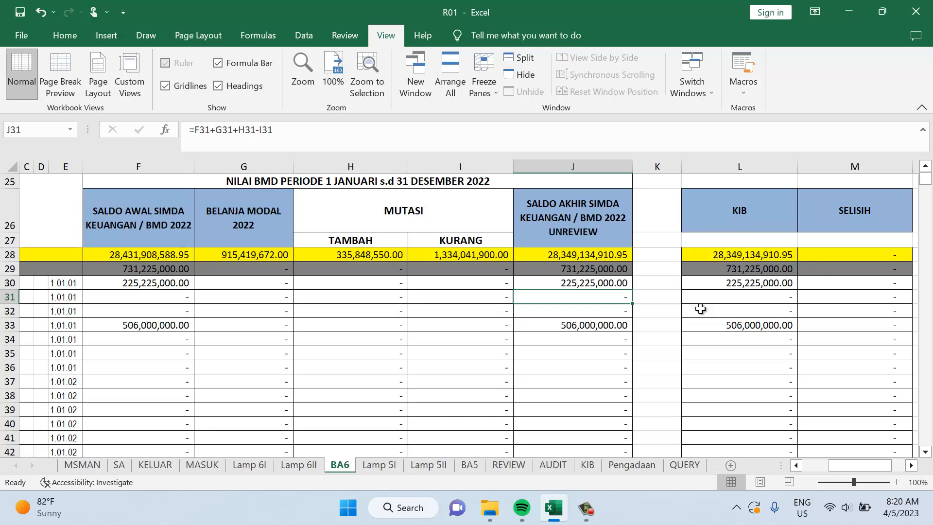
key("Left")
key("Left")
key("Left")
key("Left")
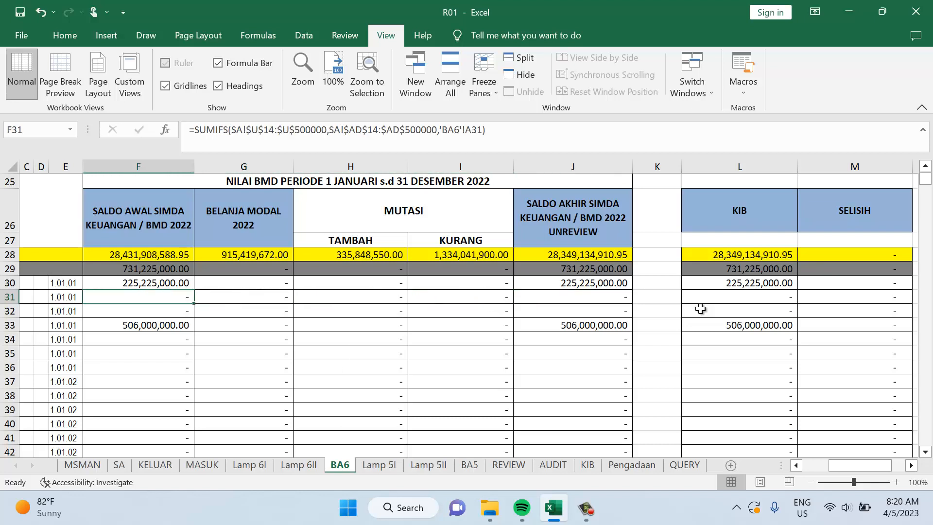
Inspect the BELANJA MODAL 2022 formula in G31 of BA6 and the MUTASI formulas beside it in row 31
key("Right")
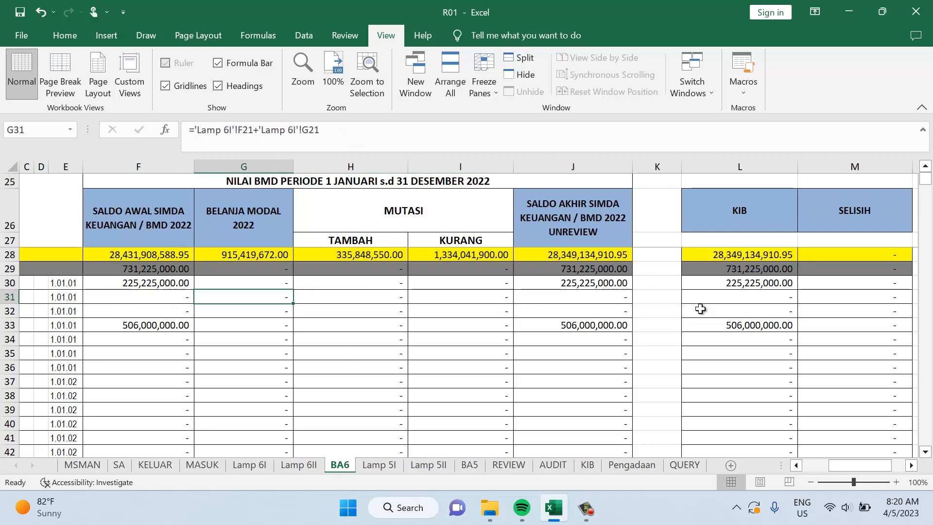
key("Right")
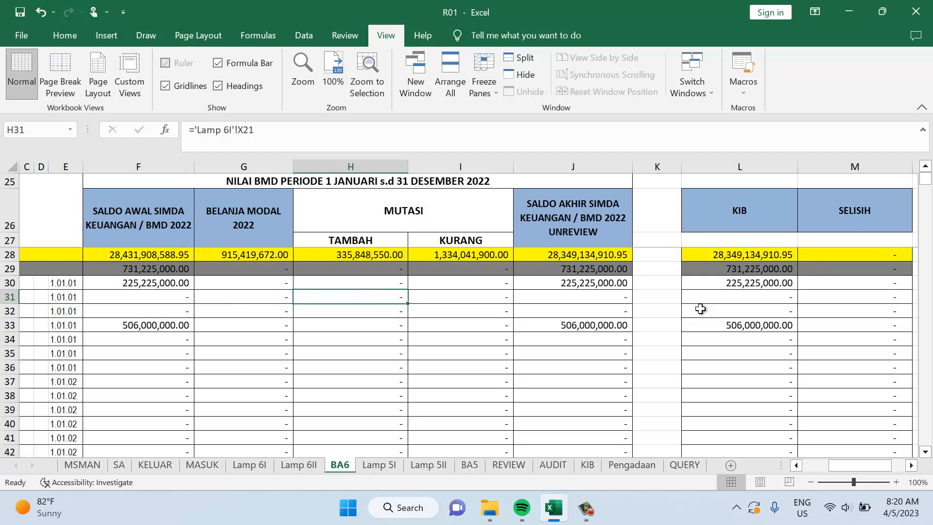
key("Right")
key("Right")
key("Left")
key("Left")
key("Left")
key("Left")
key("Left")
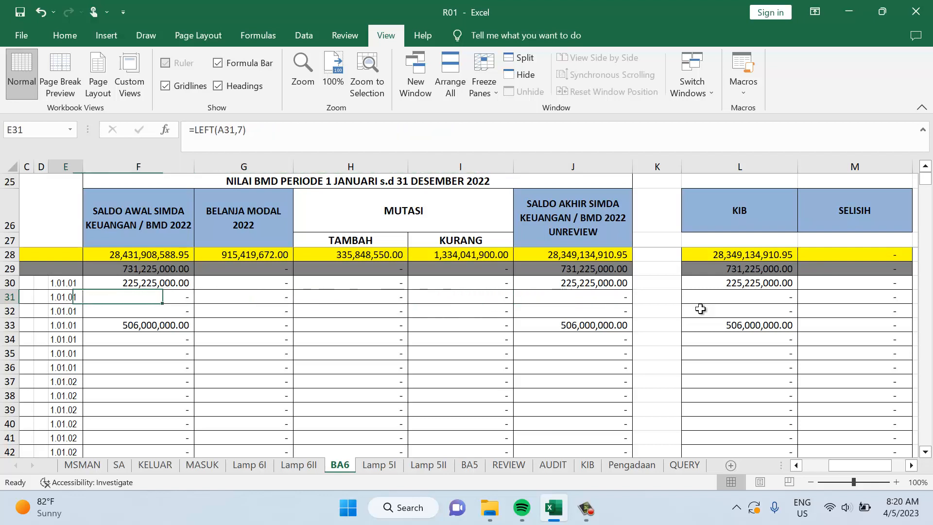
Compare the account code and AKUN NERACA columns in row 31 of BA6 with the SALDO AWAL formula in F31
key("Left")
key("Left")
key("Left")
key("Left")
key("Right")
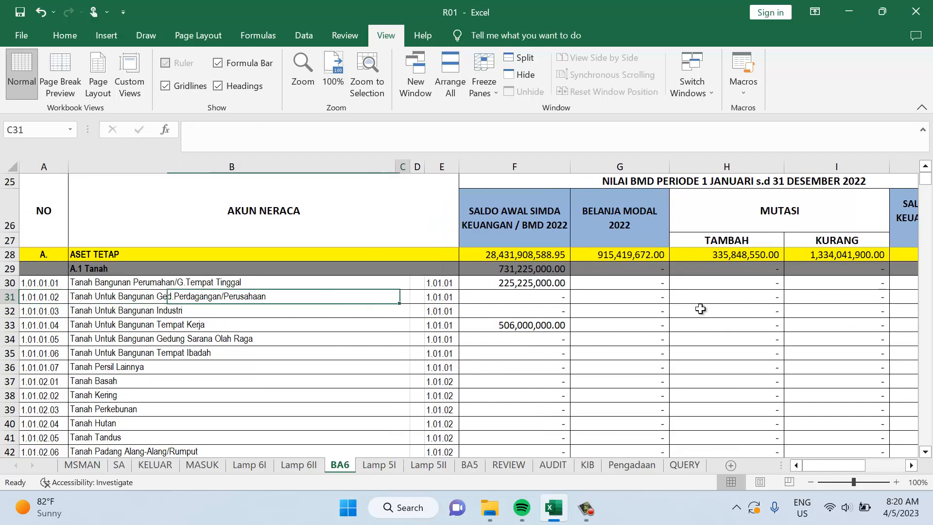
key("Right")
key("Right")
key("Right")
key("Right")
key("Right")
key("Right")
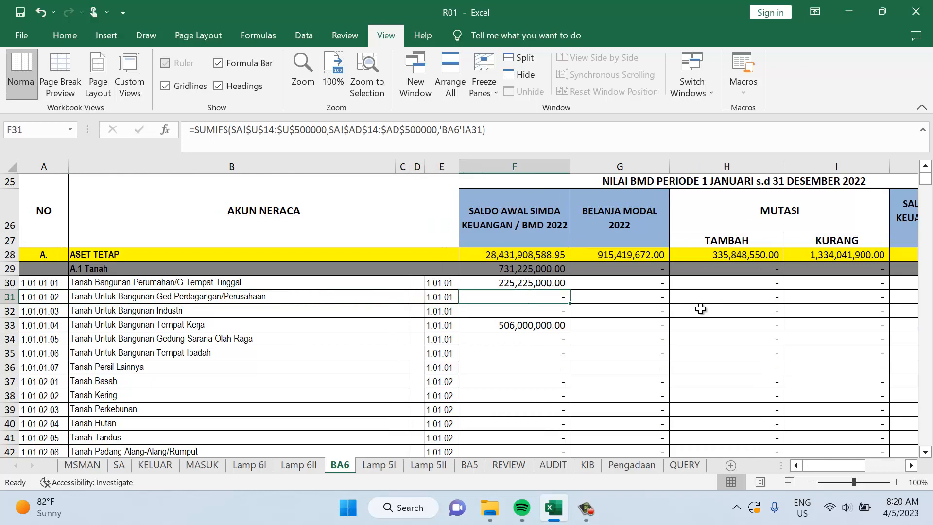
key("Left")
key("Left")
key("Left")
key("Left")
key("Left")
key("Left")
key("Left")
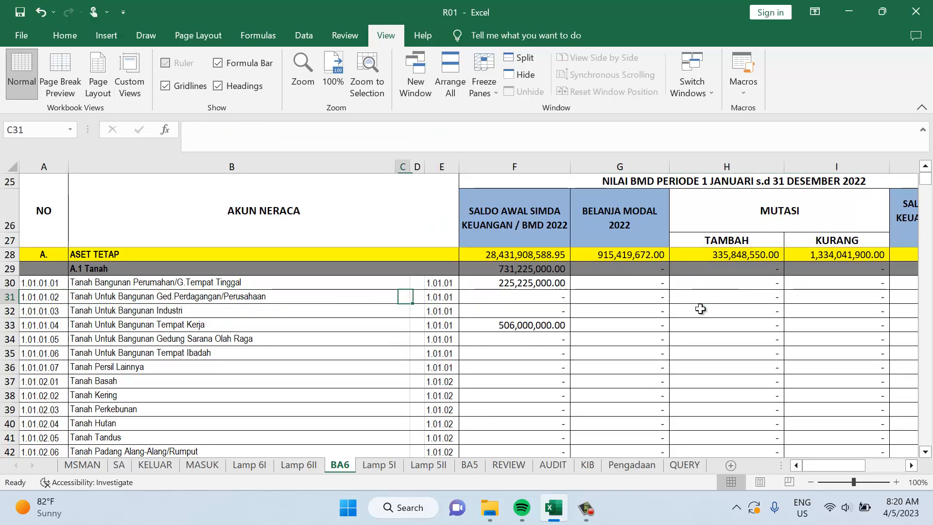
Go to the TOTAL (C+D) row of BA6 and review it across to the KIB and SELISIH columns
key("ctrl+Down")
key("Down")
key("Up")
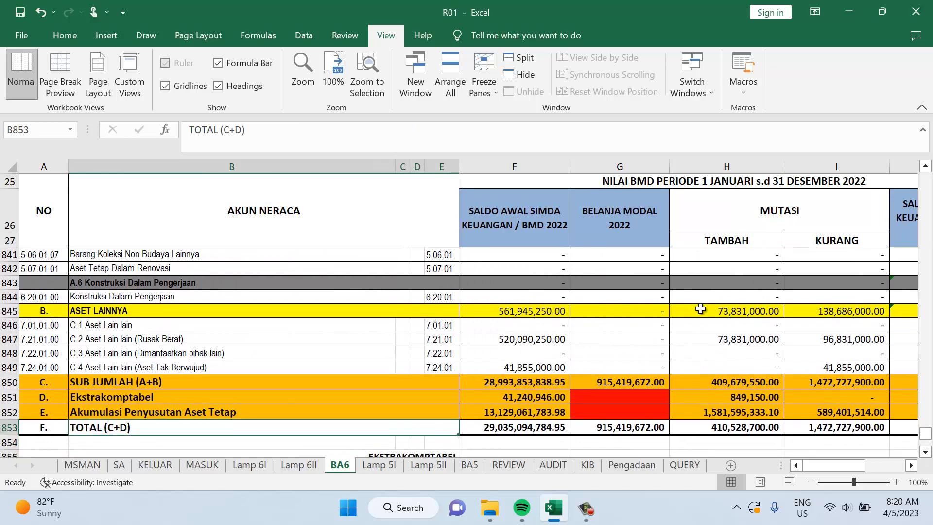
key("Right")
key("Right")
key("Right")
key("Right")
key("Right")
key("Right")
key("Right")
key("Right")
key("Right")
key("Right")
key("Right")
key("Right")
key("Right")
key("Right")
key("Right")
key("Left")
key("Left")
key("Left")
key("Left")
key("Left")
key("Left")
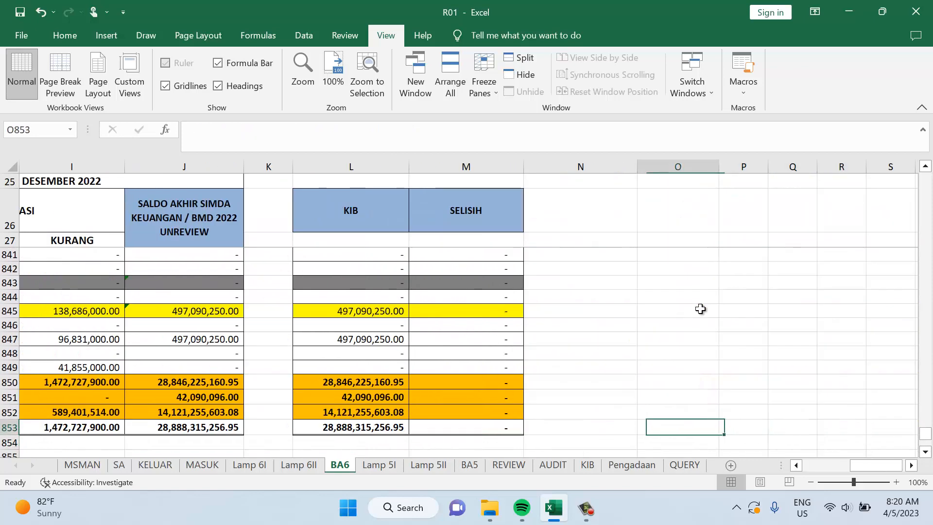
Return to the KIB heading of BA6 and inspect the SALDO AKHIR formula in J30 and the KIB formula in L30
key("ctrl+Up")
key("ctrl+Up")
key("ctrl+Up")
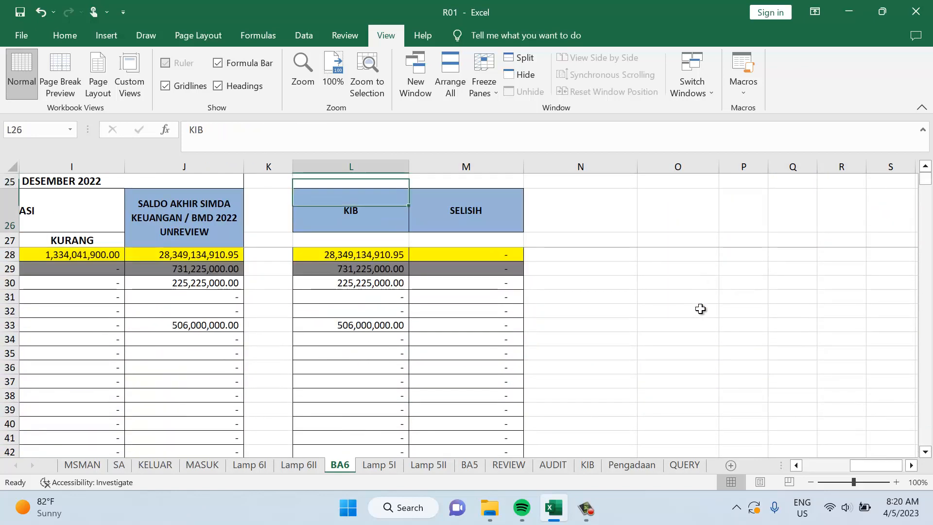
key("ctrl+Down")
key("ctrl+Down")
key("Left")
key("Left")
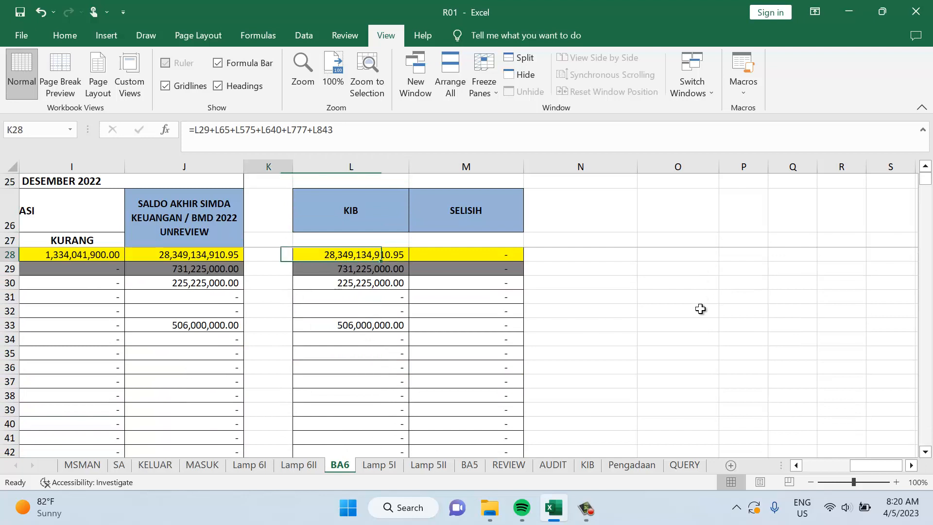
key("Down")
key("Down")
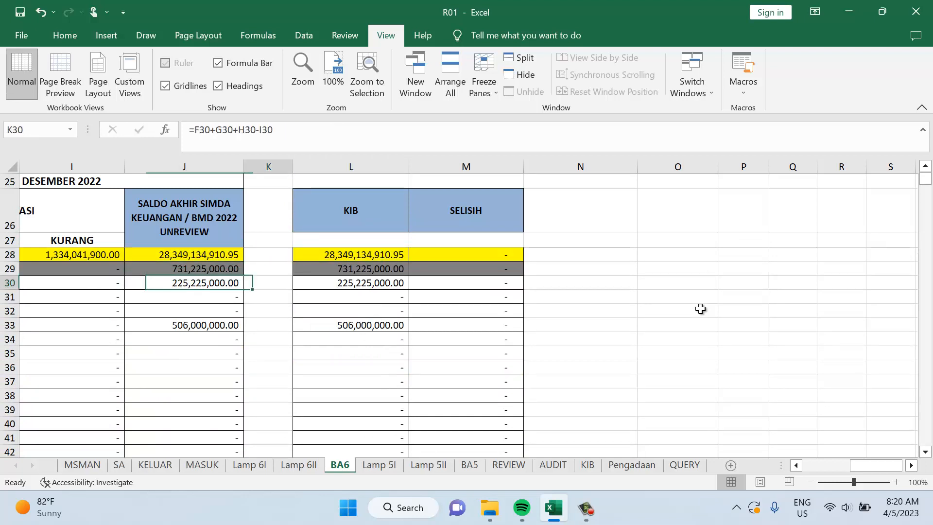
key("Right")
key("Right")
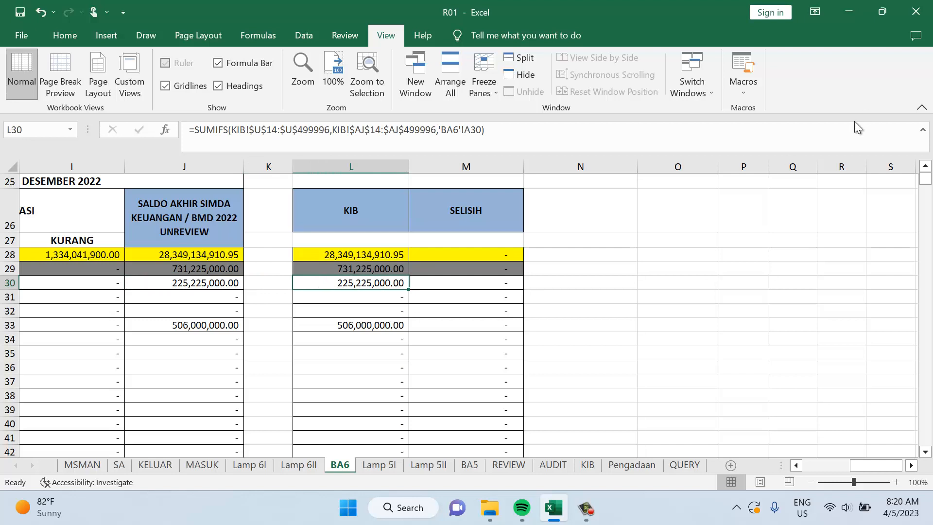
Inspect the SELISIH formulas in M30, M33 and M32 of BA6 and check the sum of the whole SELISIH column
left_click(464, 280)
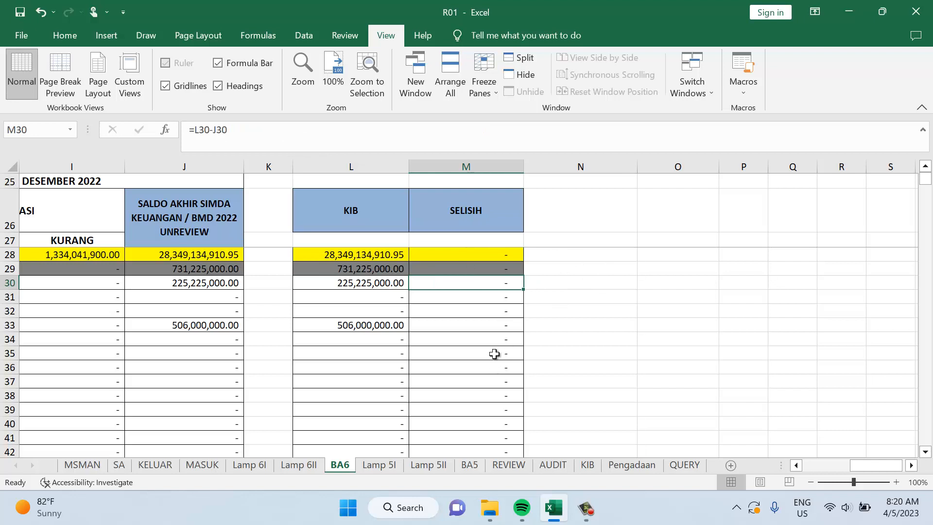
left_click(501, 323)
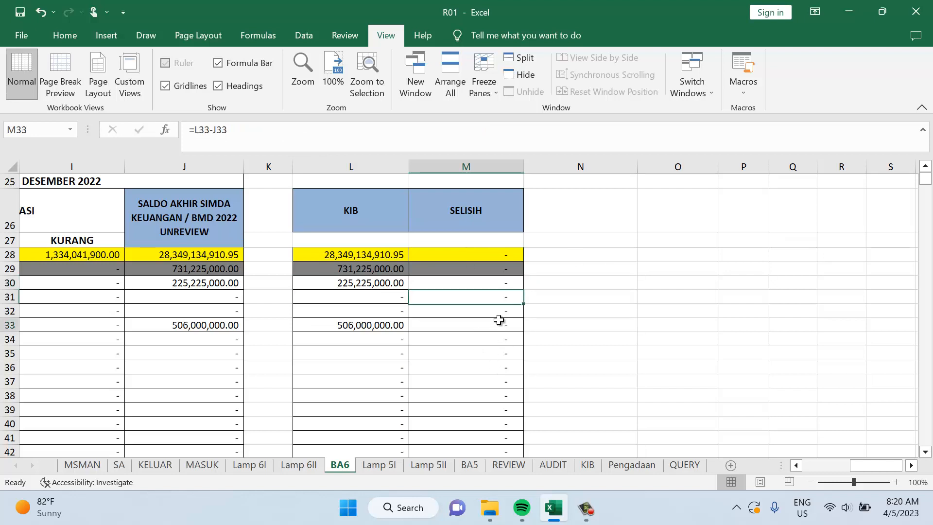
scroll(508, 304, "down", 1)
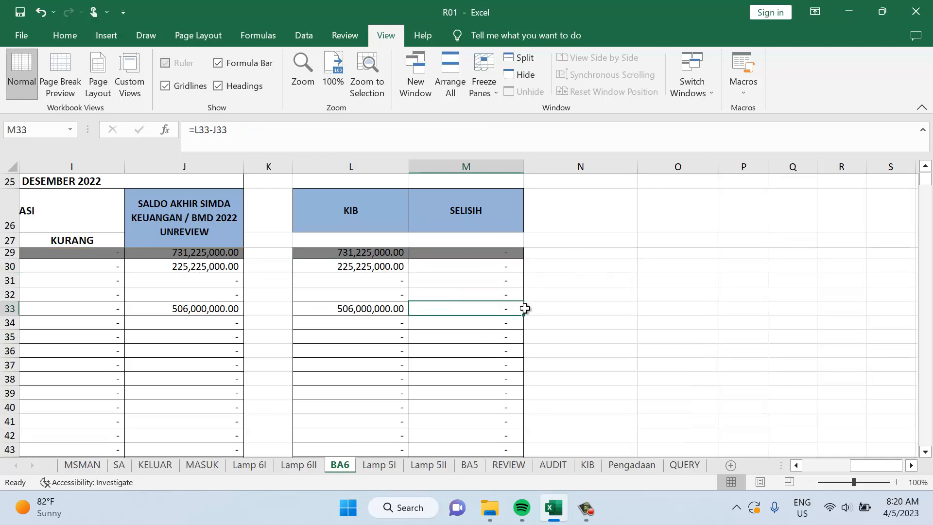
scroll(509, 306, "up", 1)
left_click(490, 308)
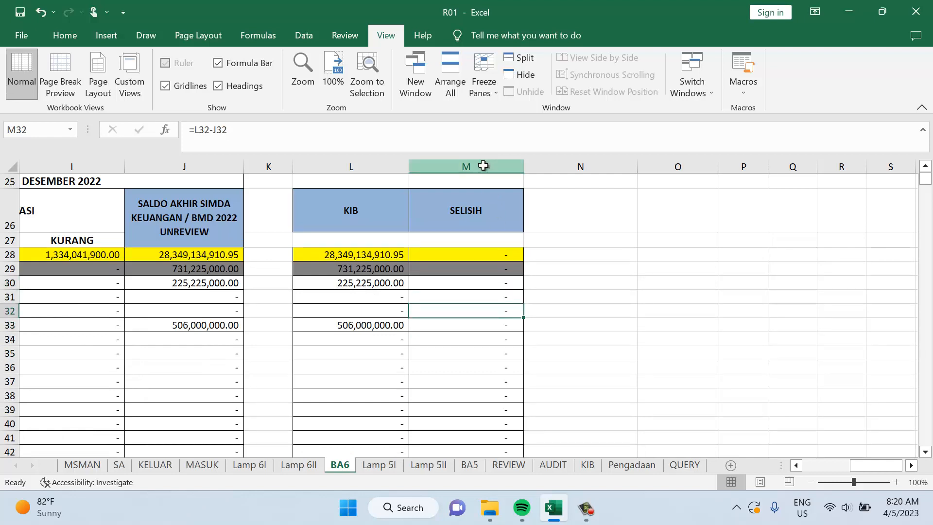
left_click(483, 166)
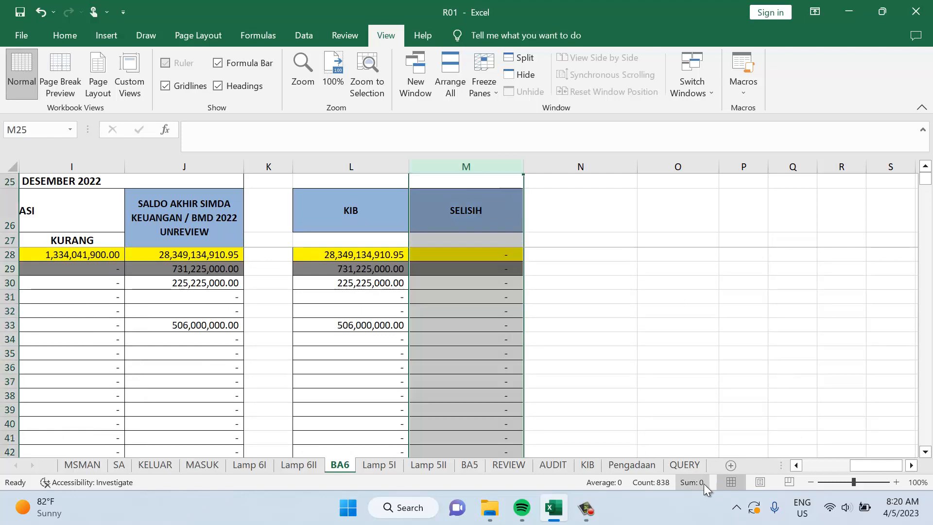
left_click(509, 379)
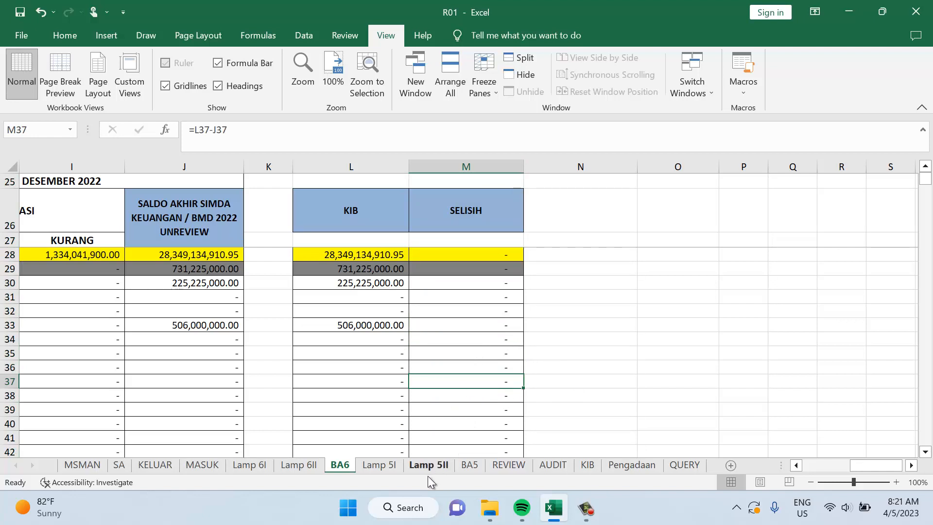
View the Lamp 5I and Lamp 5II sheets and return to Lamp 5I
left_click(387, 470)
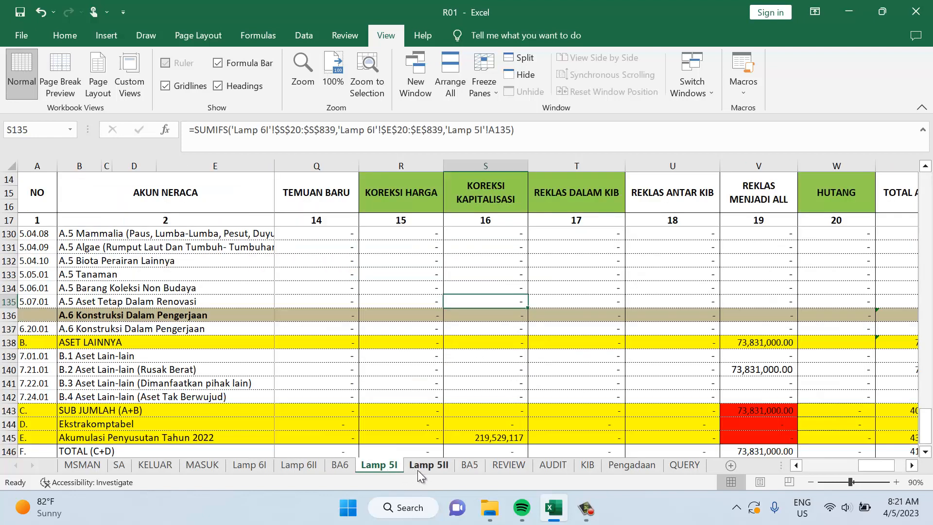
left_click(428, 471)
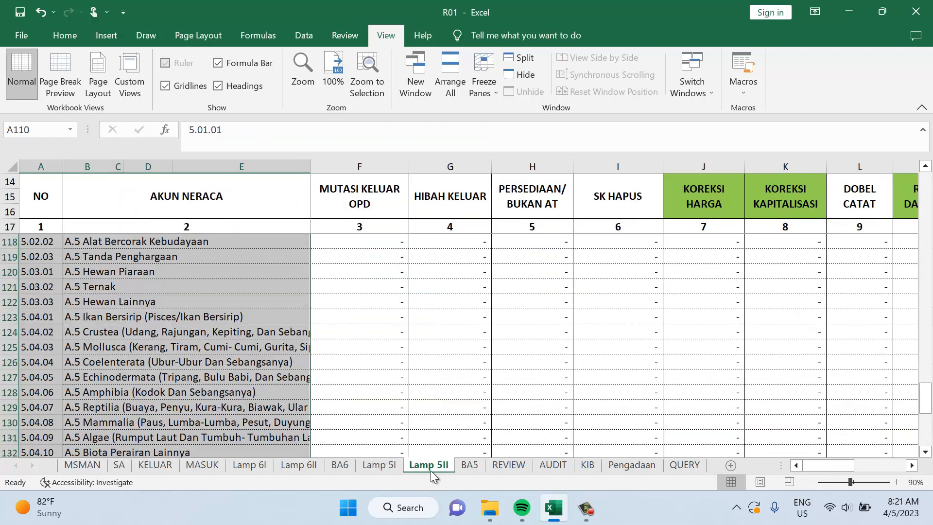
left_click(388, 469)
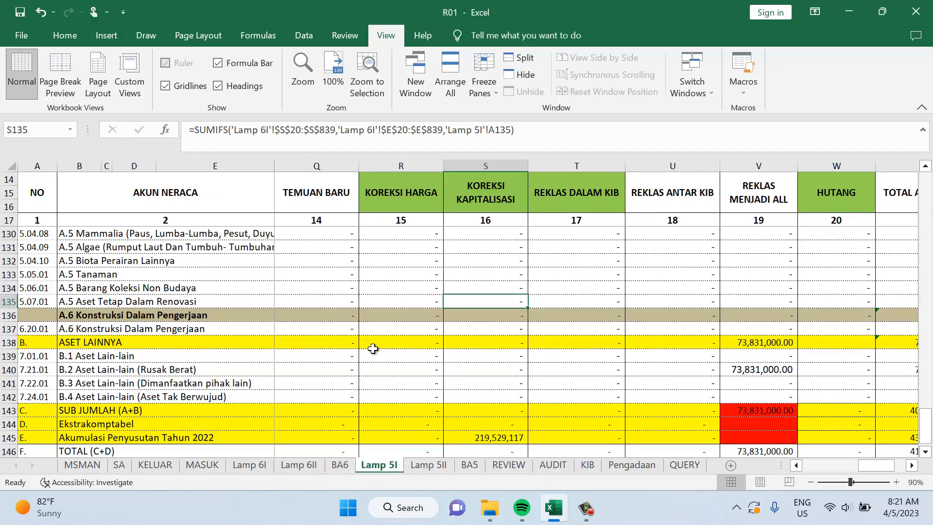
Examine account row 134 of Lamp 5I and inspect the KOREKSI HARGA formulas in R129 and R135
left_click(210, 287)
scroll(287, 323, "up", 4)
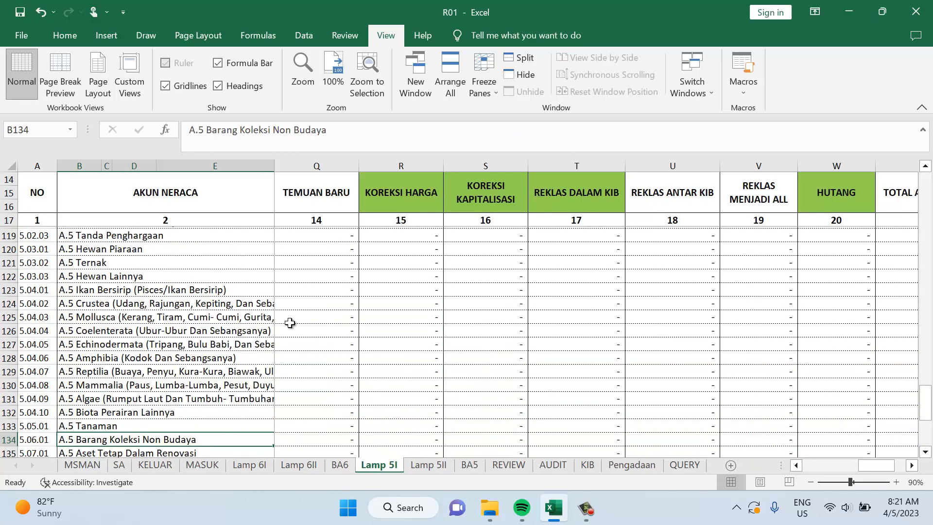
left_click(408, 379)
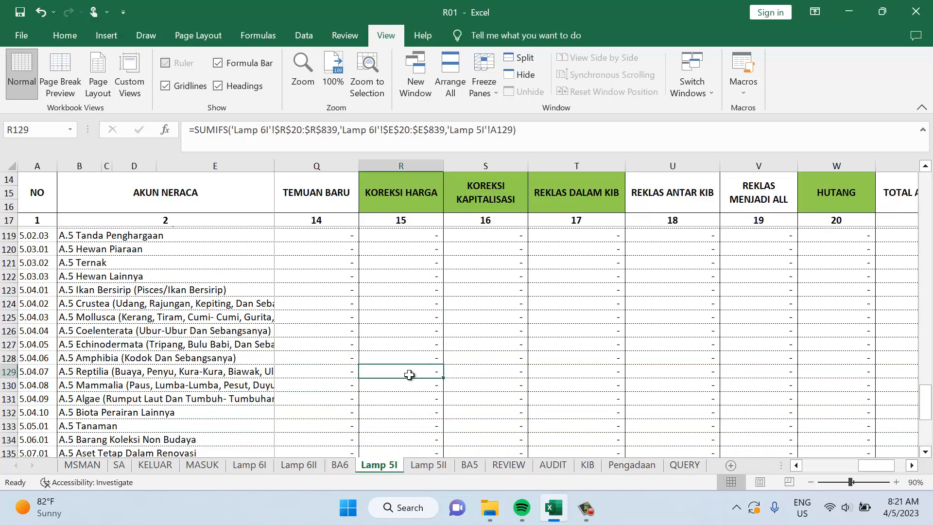
scroll(408, 377, "down", 3)
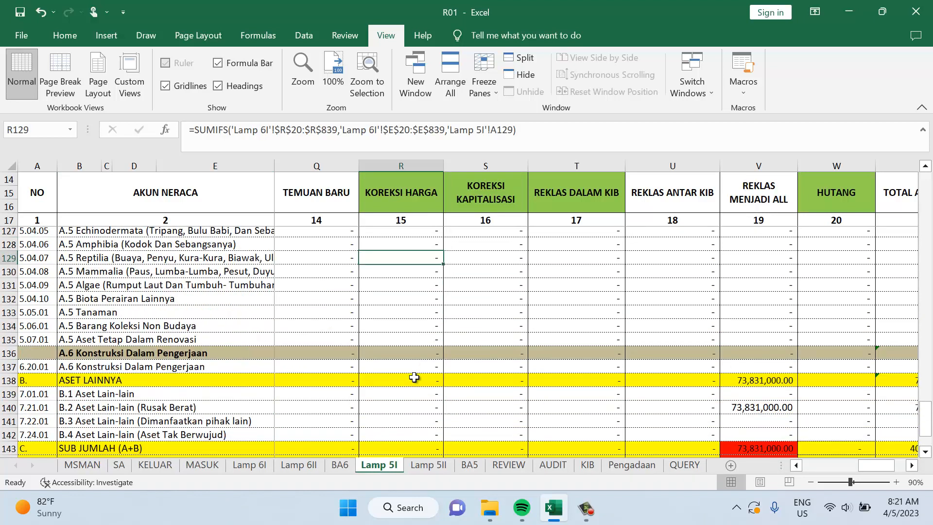
left_click(405, 336)
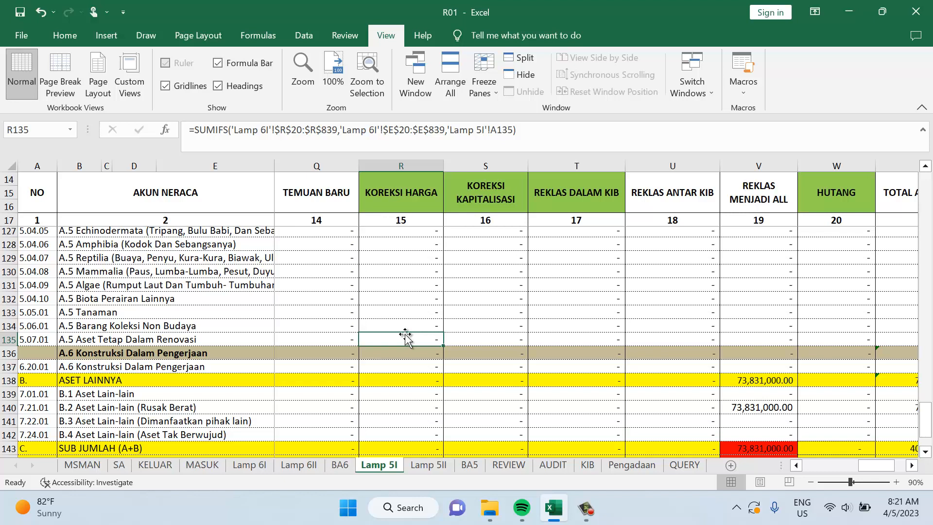
Review the closing rows of Lamp 5I down to TOTAL (C+D), including the B.4 Aset Lain-lain account
scroll(406, 335, "down", 2)
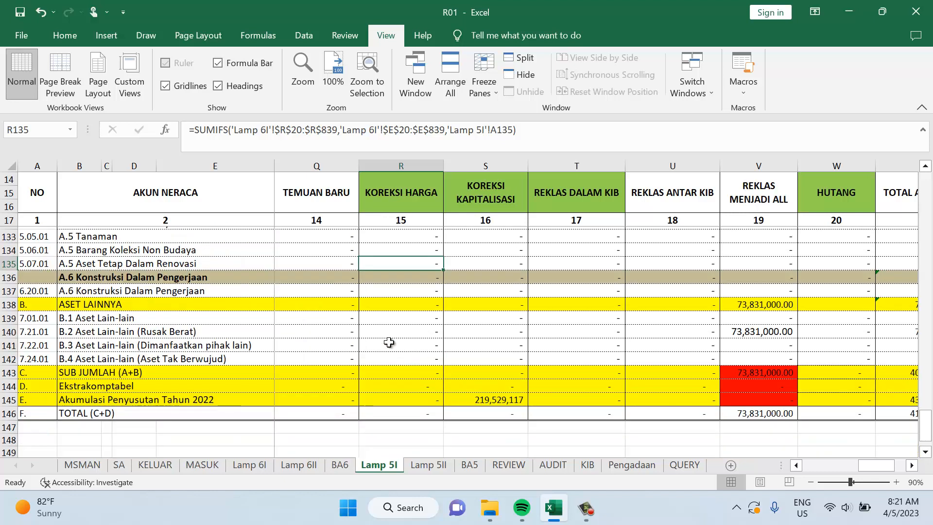
scroll(282, 364, "down", 2)
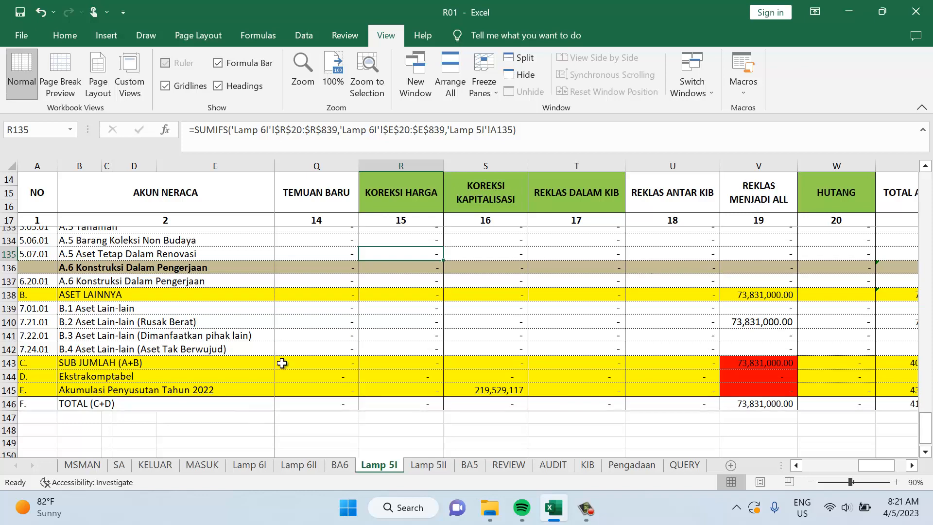
scroll(299, 362, "up", 1)
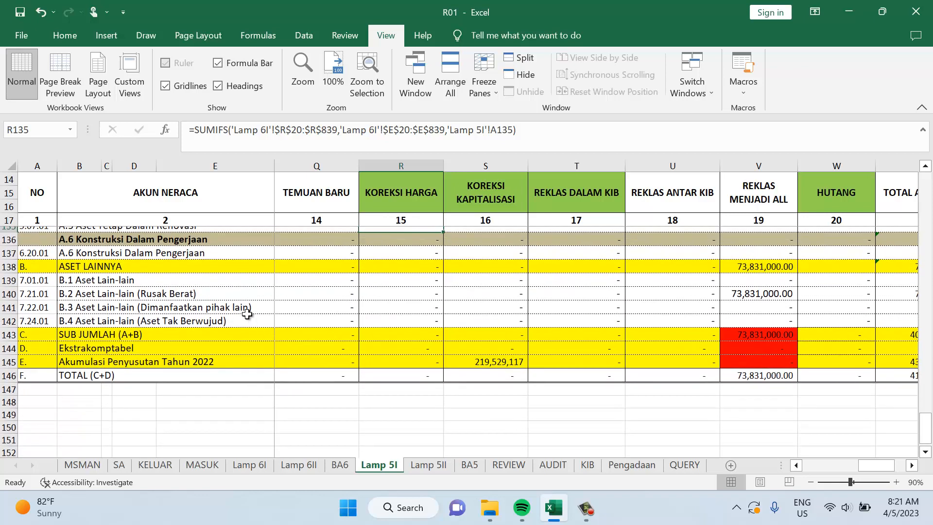
left_click(248, 318)
Go back up to the A.5 Aset Tetap Lainnya accounts of Lamp 5I and inspect the KOREKSI HARGA formula in R112
scroll(384, 384, "up", 3)
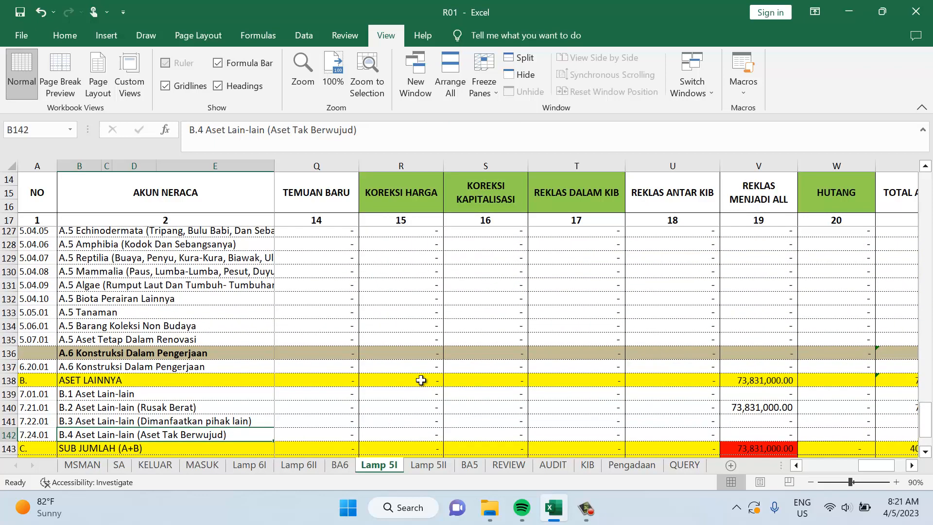
scroll(421, 380, "up", 9)
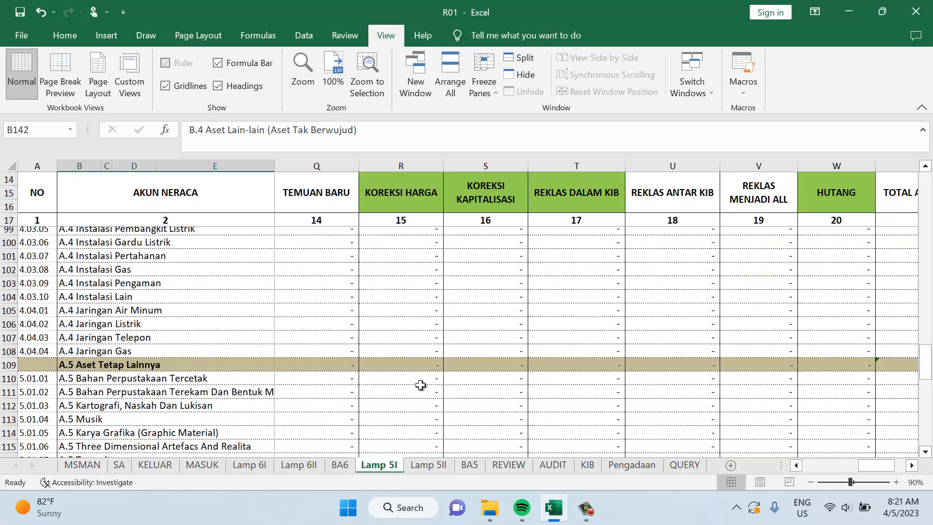
left_click(416, 350)
left_click(431, 411)
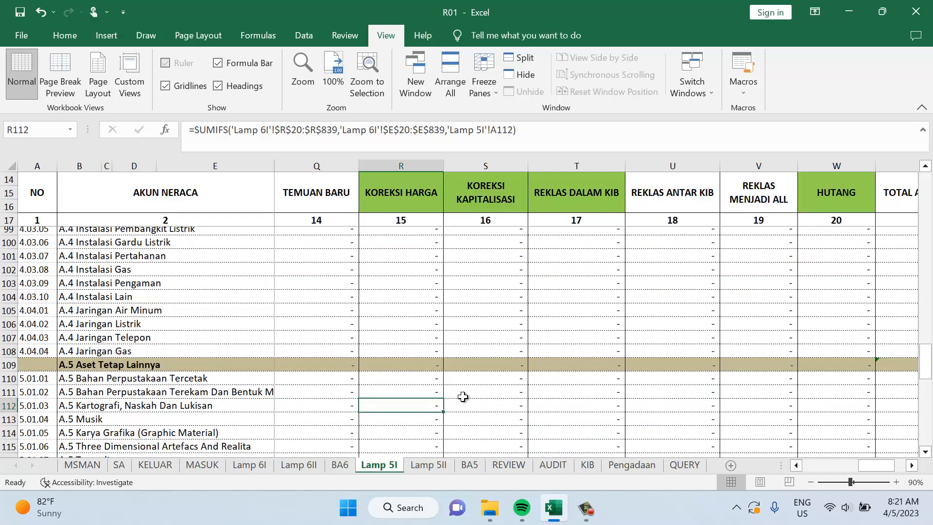
Switch to Lamp 5II and inspect the MUTASI KELUAR OPD formula in F127 and the A.5 Mollusca account in row 125
left_click(436, 466)
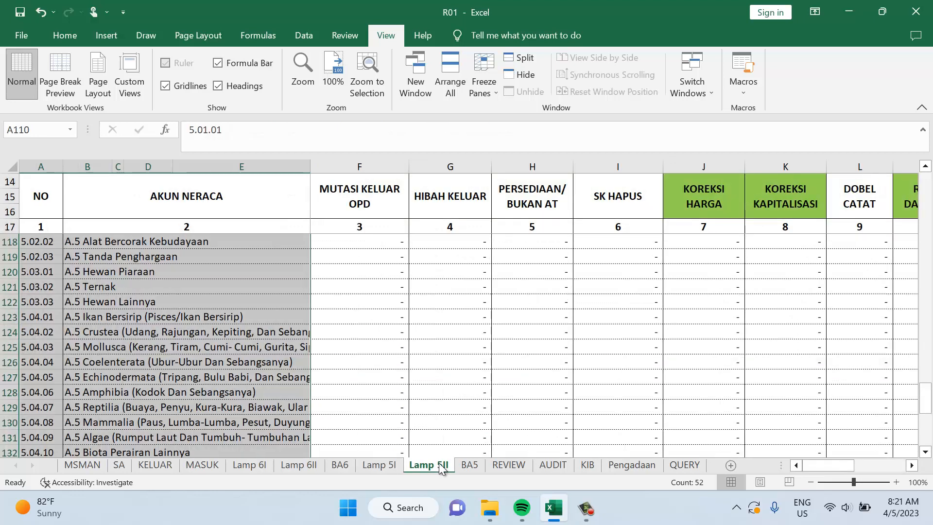
left_click(394, 378)
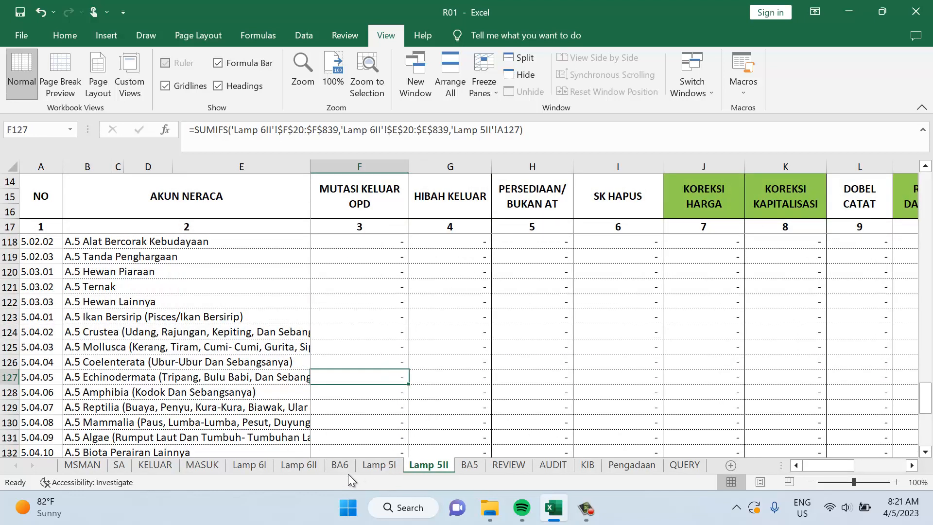
left_click(269, 354)
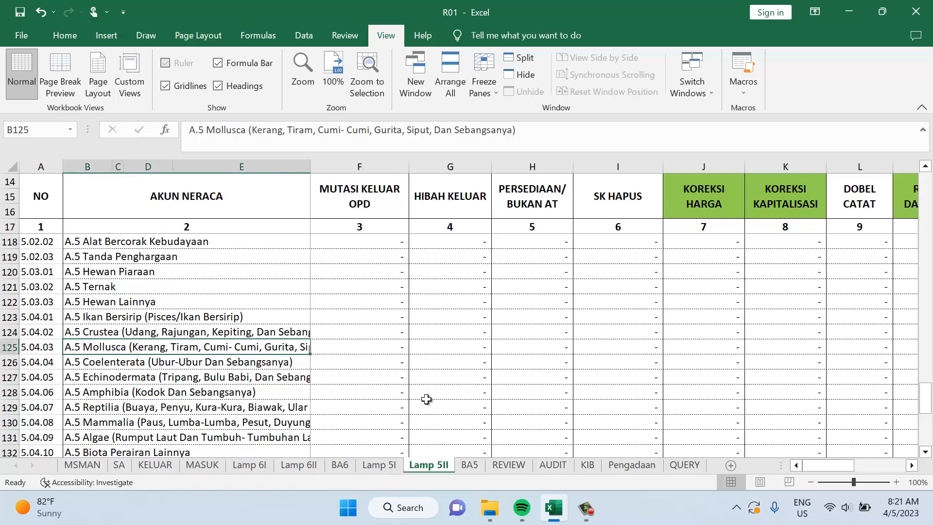
Switch to BA5 and inspect the MUTASI TAMBAH formulas in H109, H107 and H103 of the A.4 accounts
left_click(470, 465)
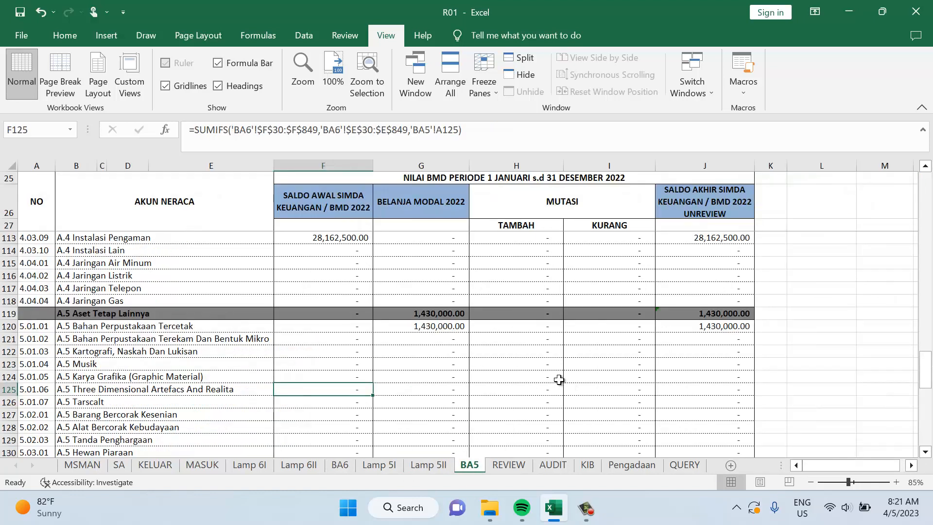
scroll(559, 378, "up", 6)
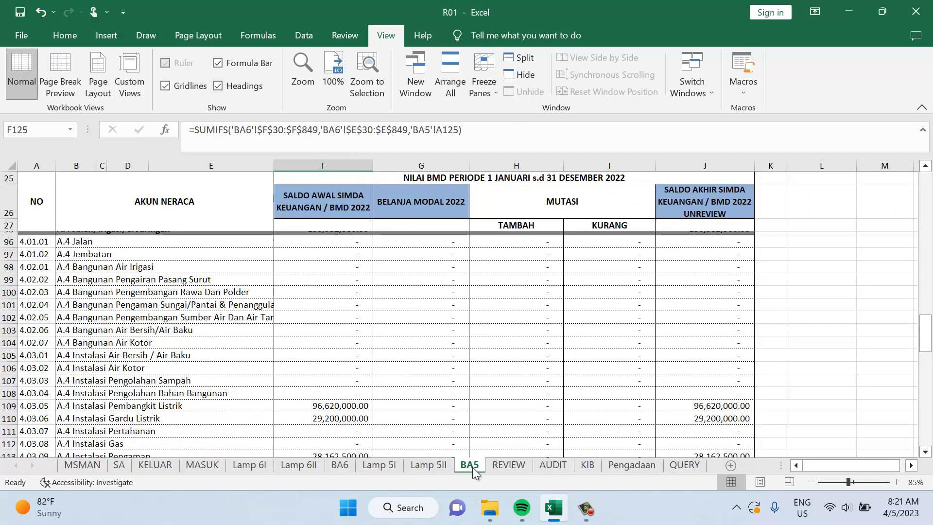
left_click(499, 407)
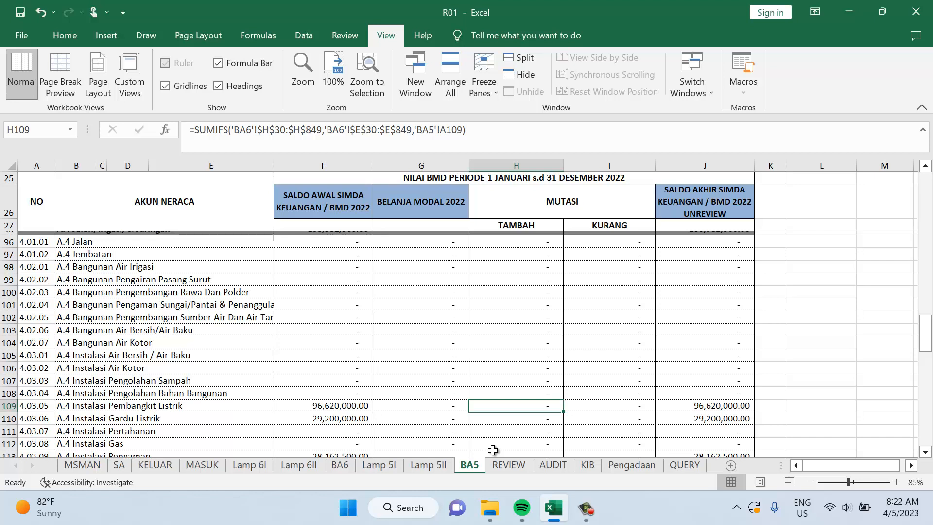
left_click(506, 382)
left_click(525, 333)
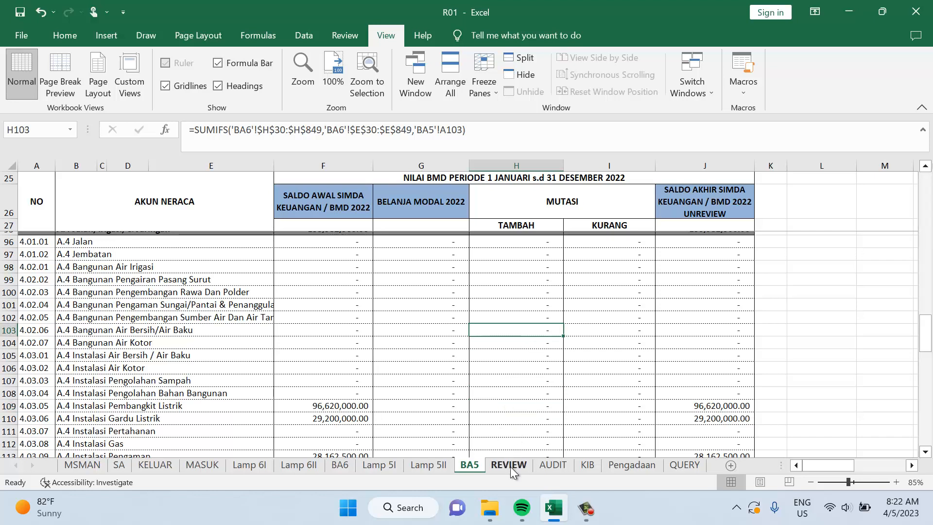
Open the REVIEW sheet and inspect the Belanja Barang / Jasa formulas in F763 and F749
left_click(509, 465)
scroll(500, 387, "up", 15)
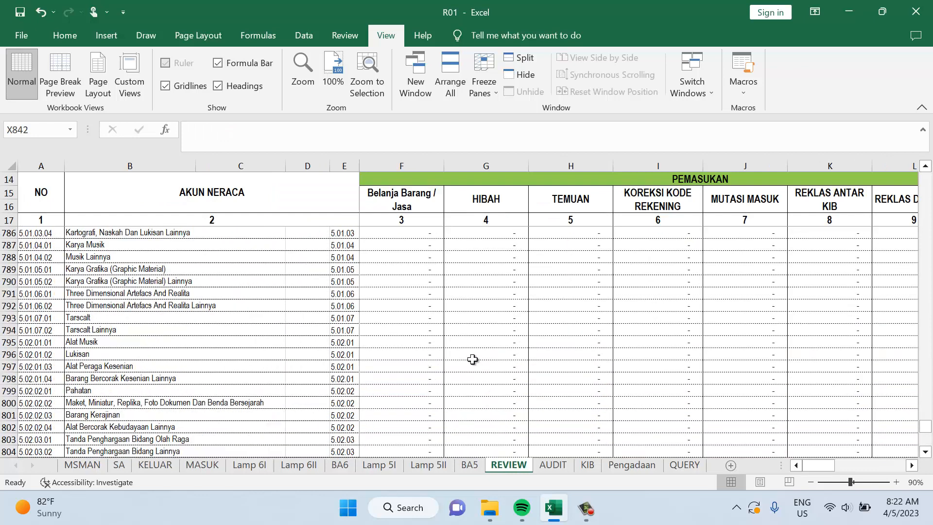
scroll(425, 318, "up", 9)
left_click(408, 282)
scroll(423, 292, "up", 4)
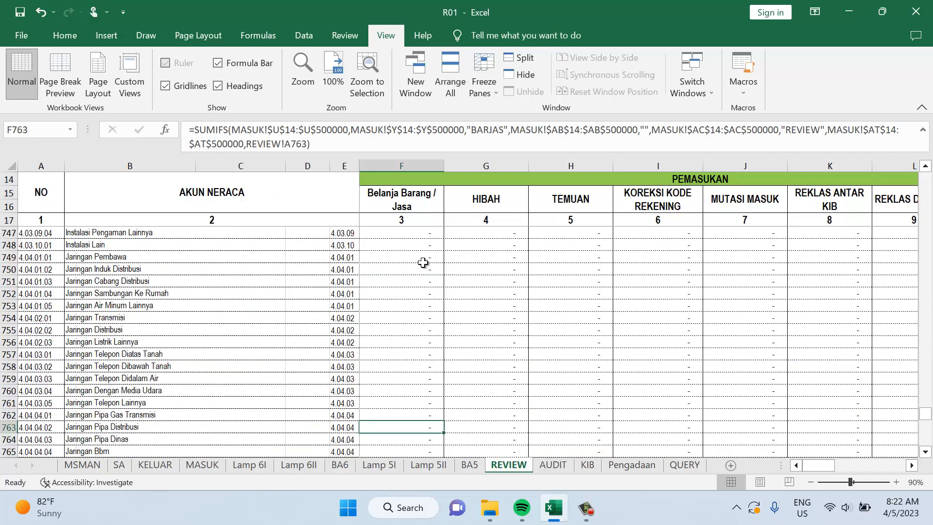
left_click(423, 261)
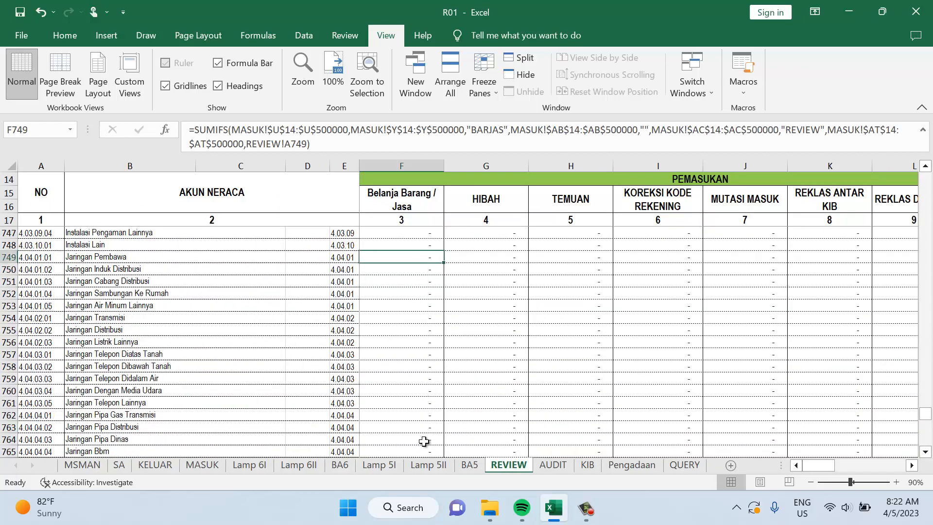
Look at the transaction columns of KELUAR and MASUK, and return to the PEMASUKAN columns of REVIEW
left_click(176, 464)
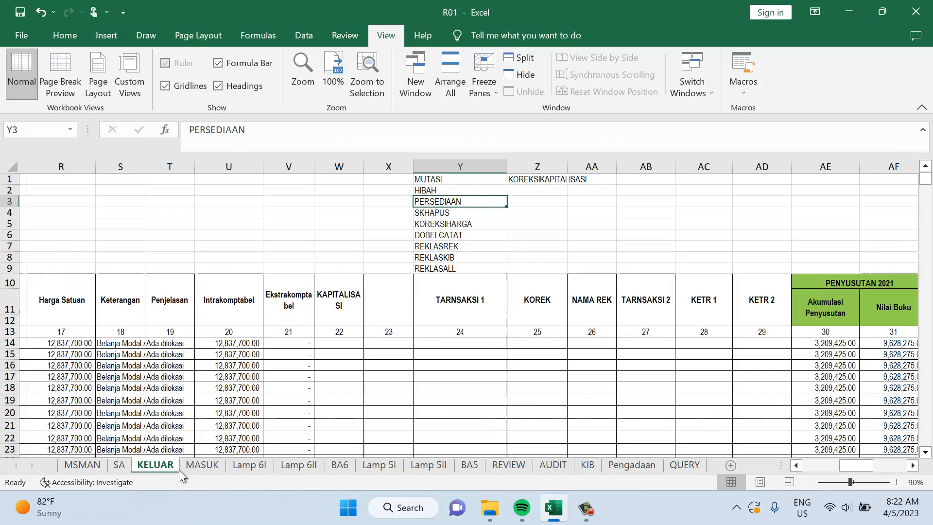
left_click(205, 467)
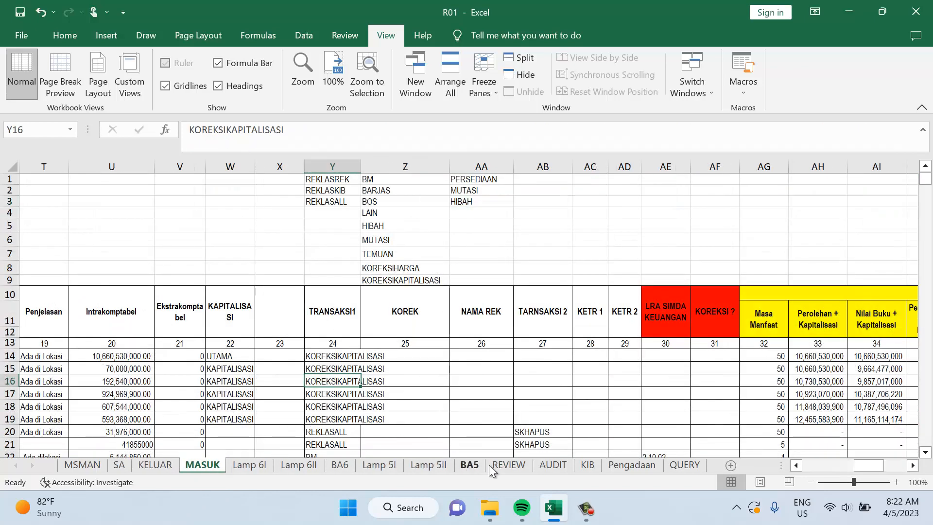
left_click(501, 470)
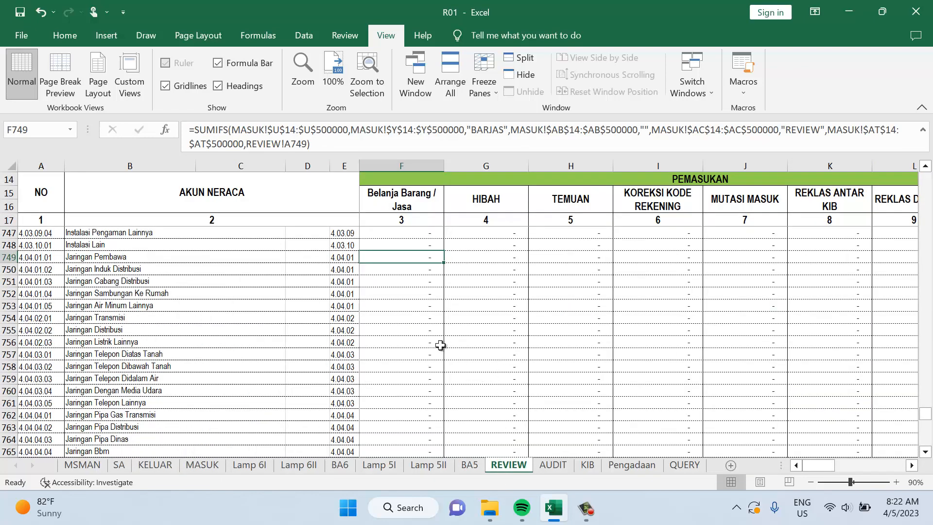
scroll(440, 347, "up", 3)
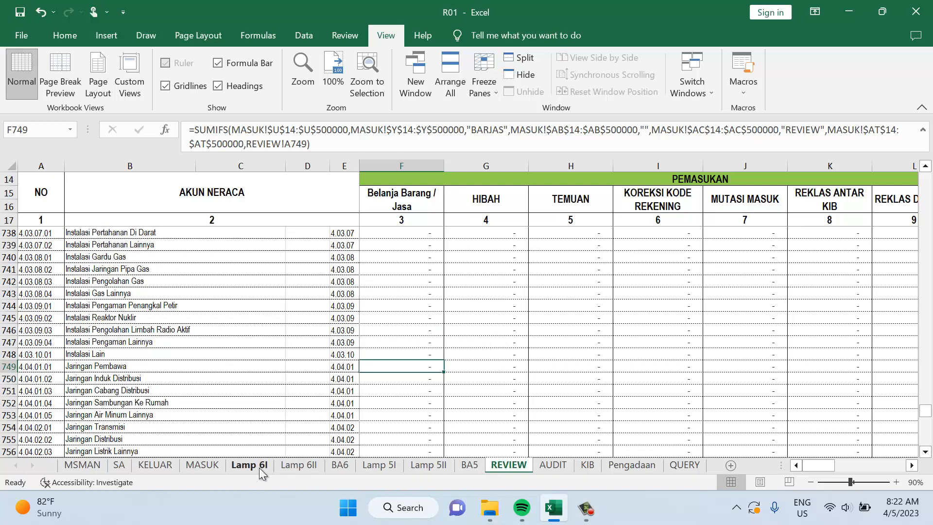
Go back to MASUK and examine the KETR 1 entries of the BARJAS rows from AC110 downward
left_click(198, 467)
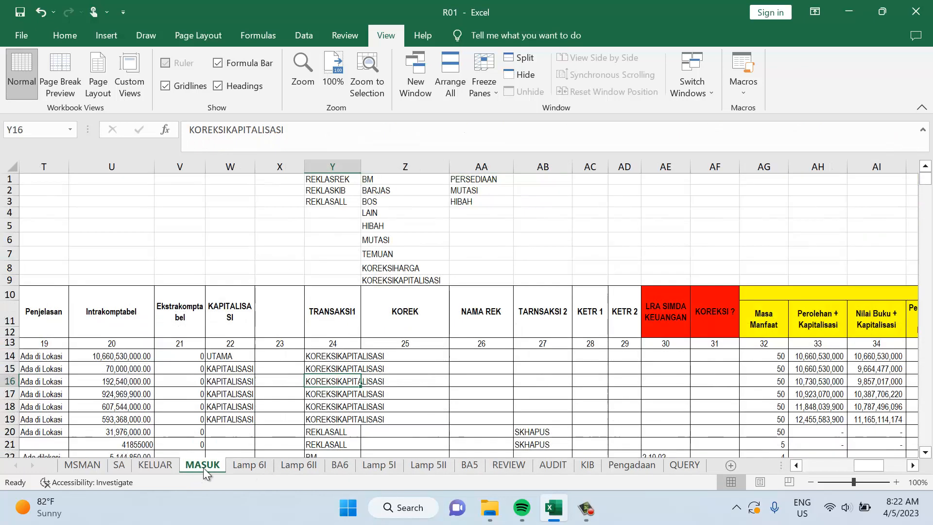
scroll(667, 378, "down", 3)
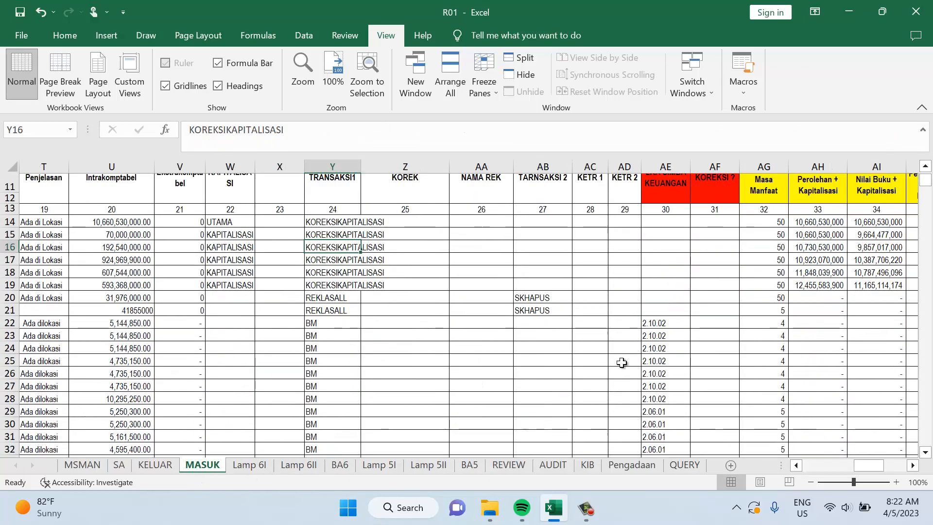
left_click(598, 336)
key("ctrl+Down")
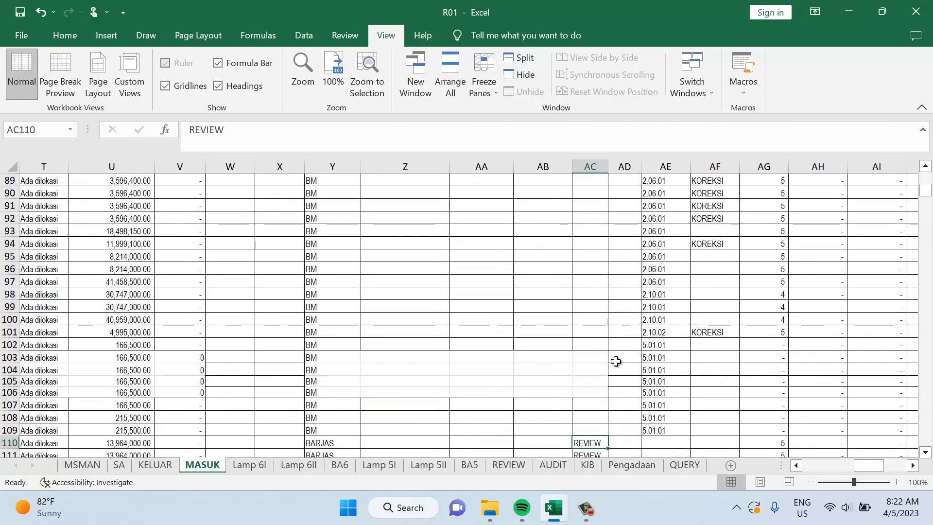
key("Down")
key("Down")
key("Down")
key("Down")
key("Down")
key("Down")
key("Down")
key("Down")
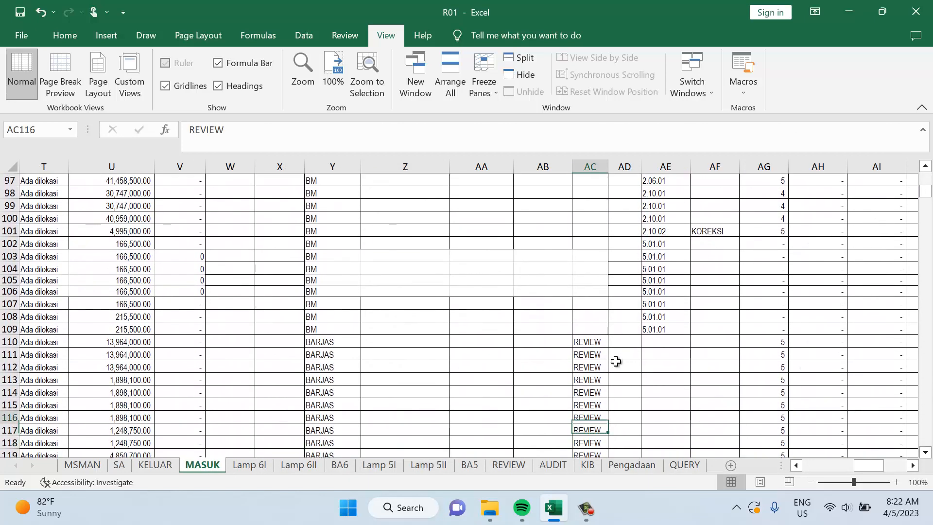
key("Up")
key("Up")
key("Up")
key("Up")
key("Up")
key("Up")
key("Up")
key("Up")
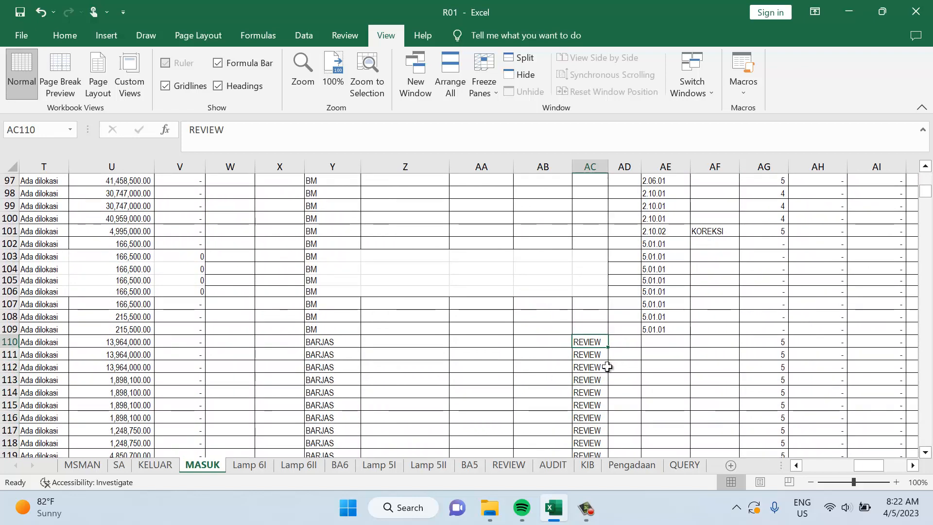
Revisit REVIEW and go on to AUDIT, inspecting the HIBAH formula in G729
left_click(509, 467)
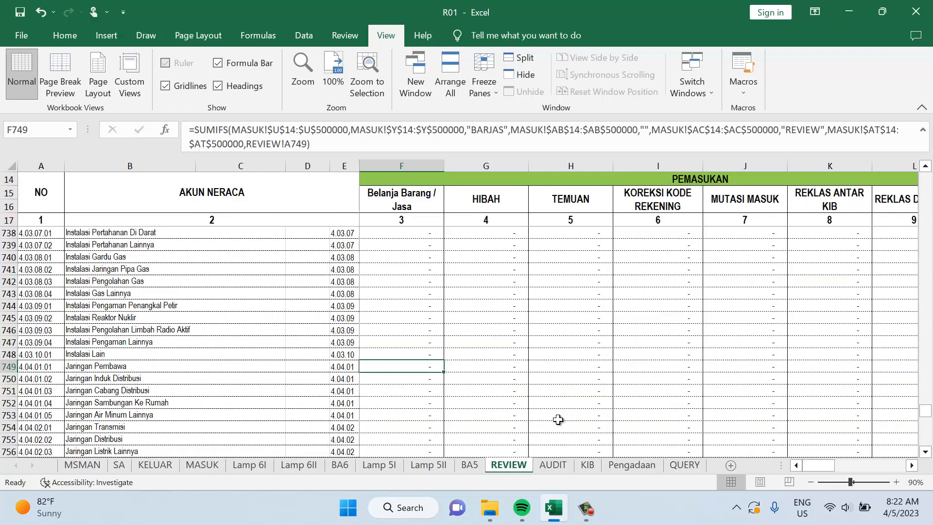
left_click(553, 468)
scroll(508, 292, "up", 12)
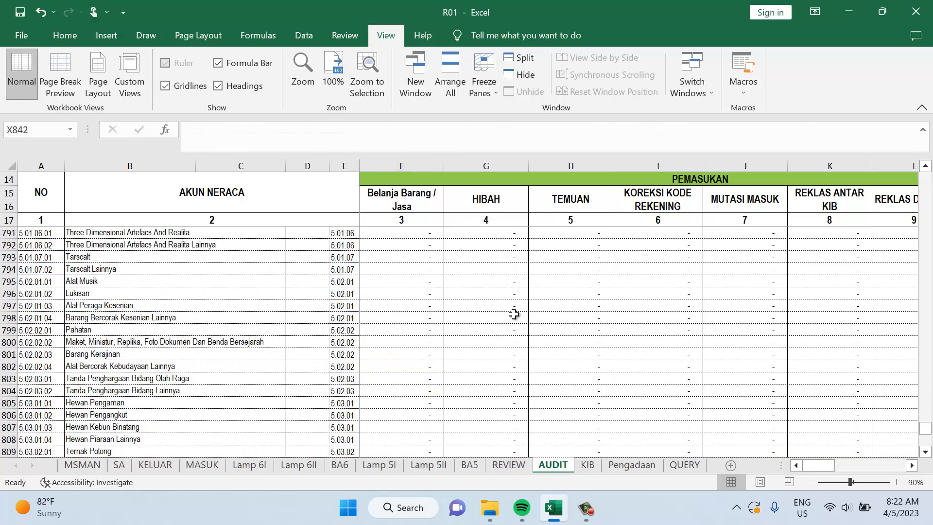
scroll(514, 314, "up", 15)
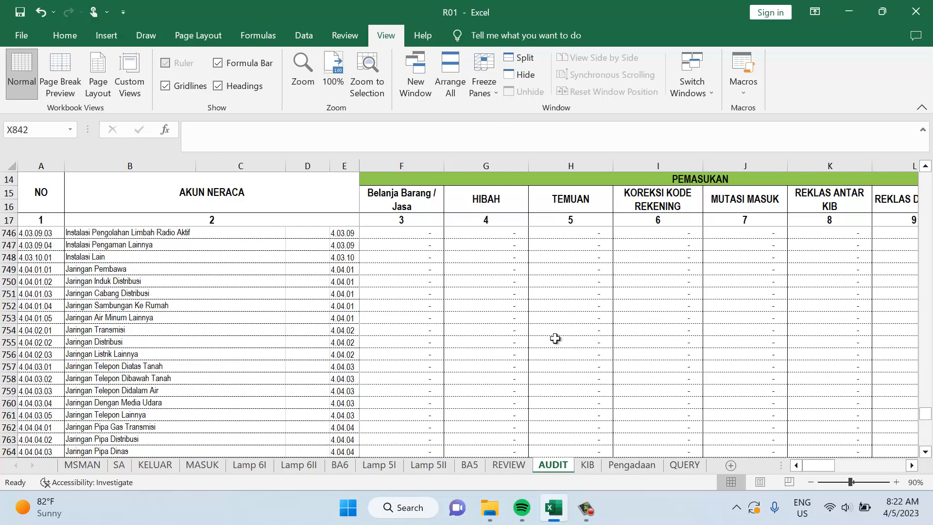
scroll(555, 339, "up", 9)
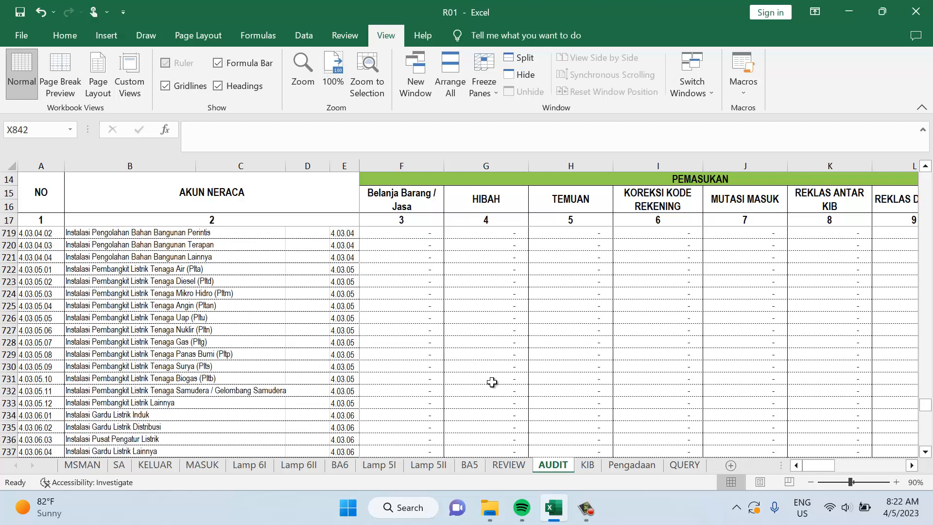
left_click(494, 355)
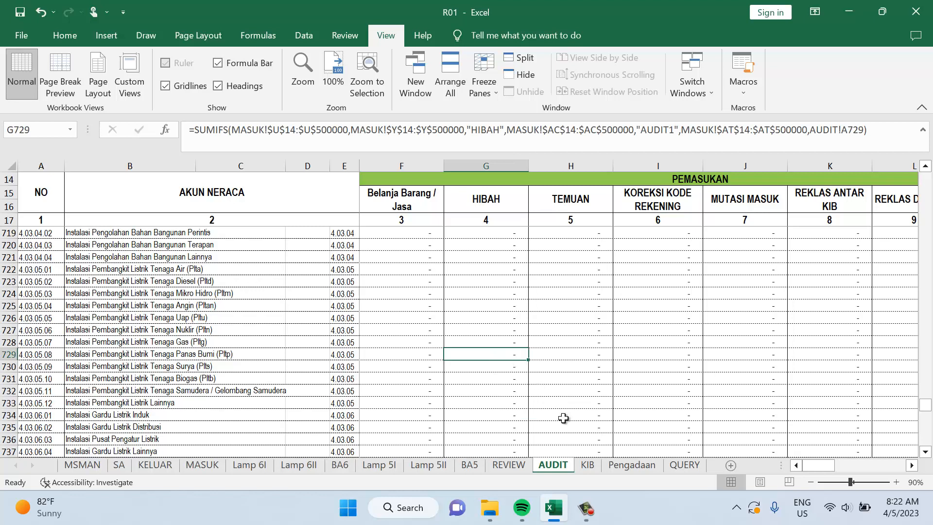
Compare REVIEW with AUDIT and inspect the AUDIT sheet's HIBAH formula in G727
left_click(510, 465)
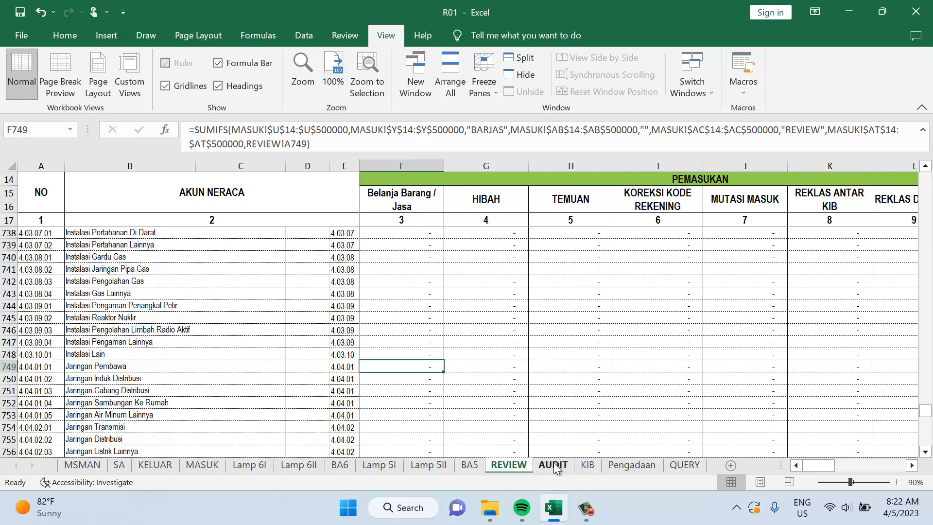
left_click(556, 467)
left_click(515, 329)
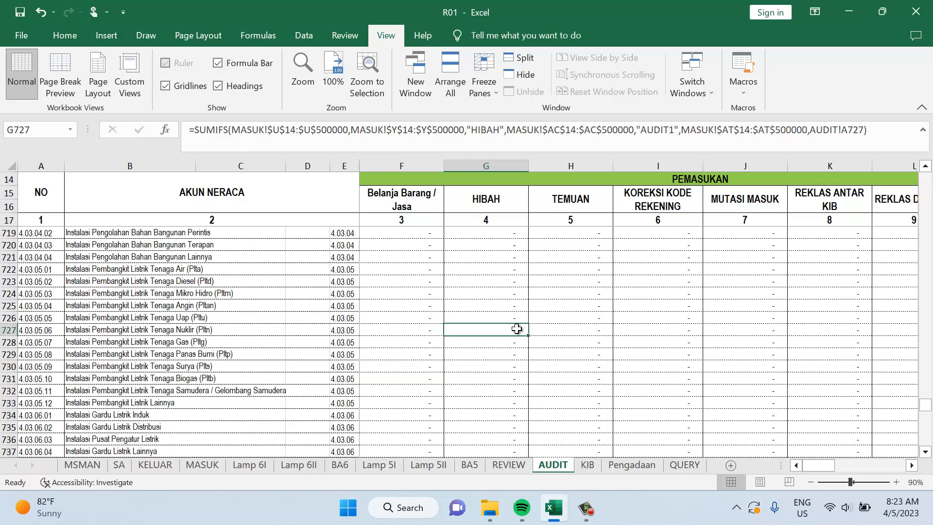
Open KIB and examine the ID PEMDA column from the end of the asset list back to rows 14 to 20
left_click(588, 468)
scroll(377, 331, "up", 10)
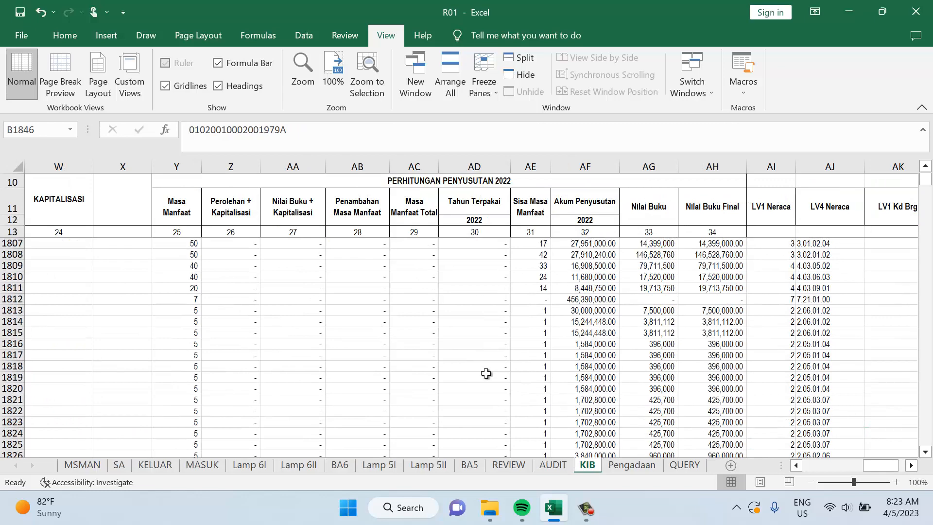
key("Left")
key("Right")
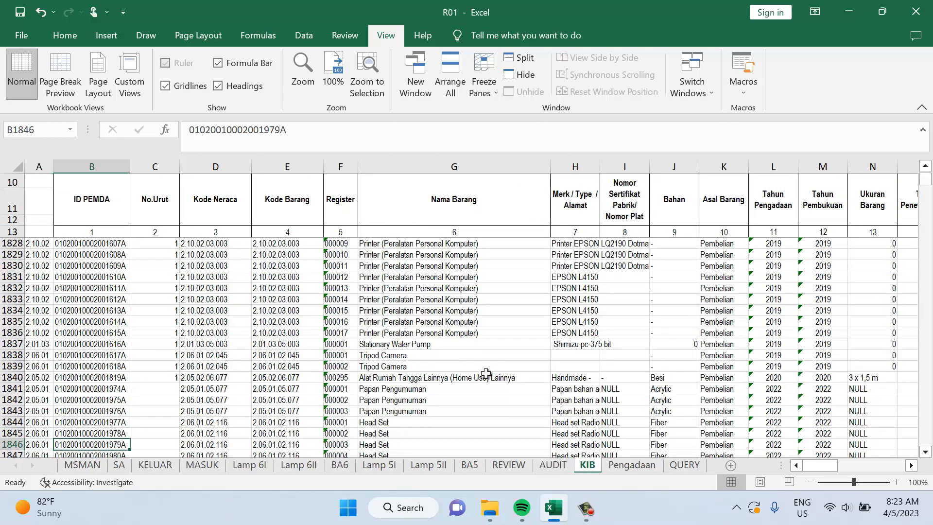
key("ctrl+Down")
key("ctrl+Up")
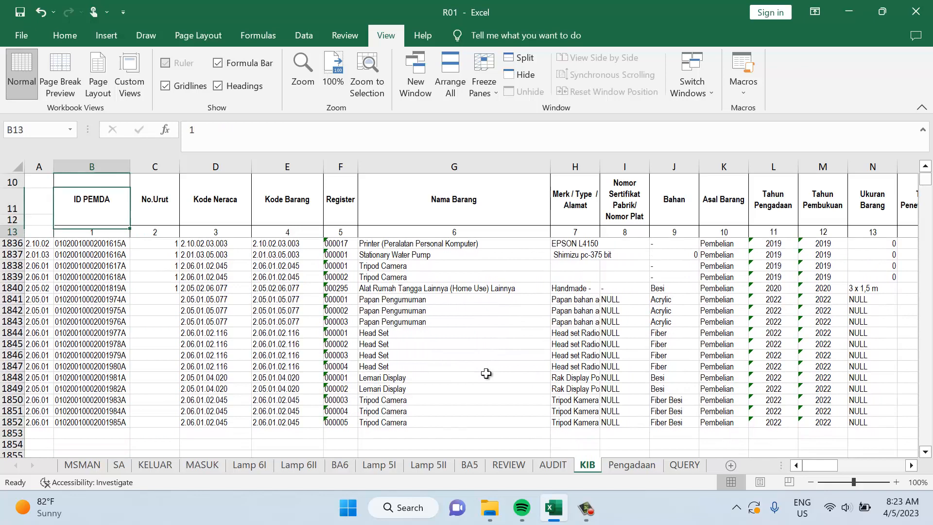
key("Down")
key("Down")
key("Down")
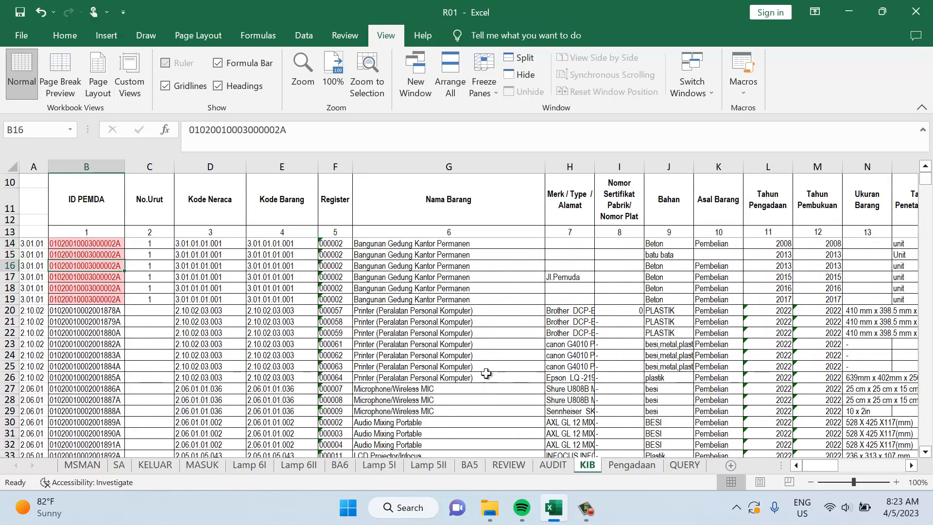
key("Down")
key("Down")
key("Down")
key("Down")
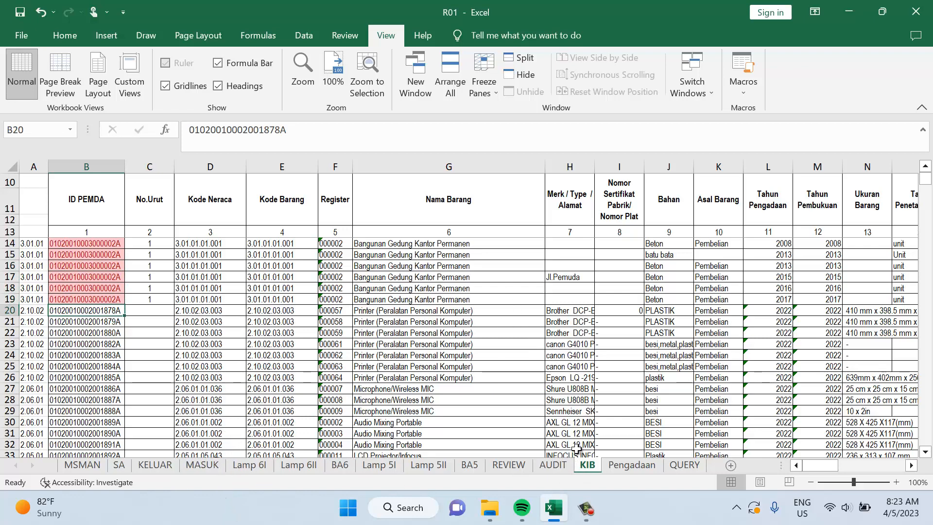
Look at the KELUAR and MASUK sheets again and return to the KIB asset list
left_click(165, 465)
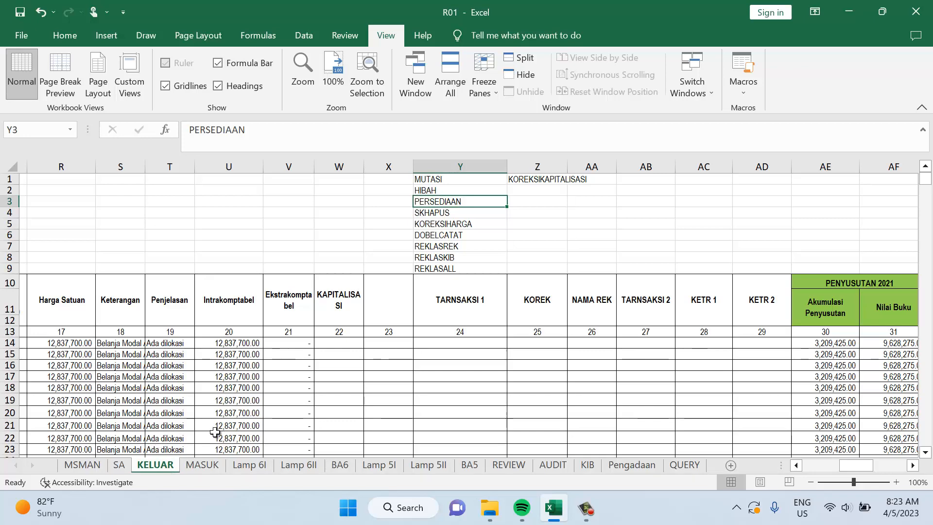
left_click(205, 466)
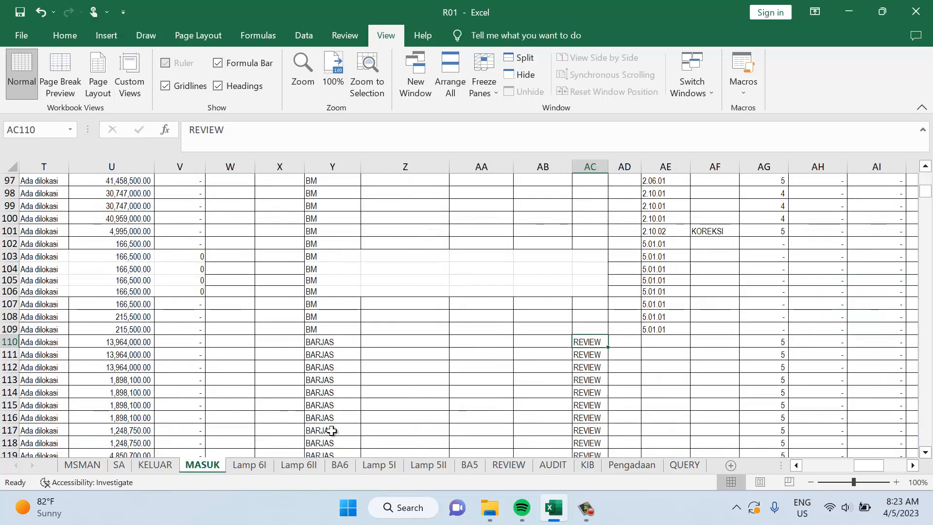
left_click(590, 470)
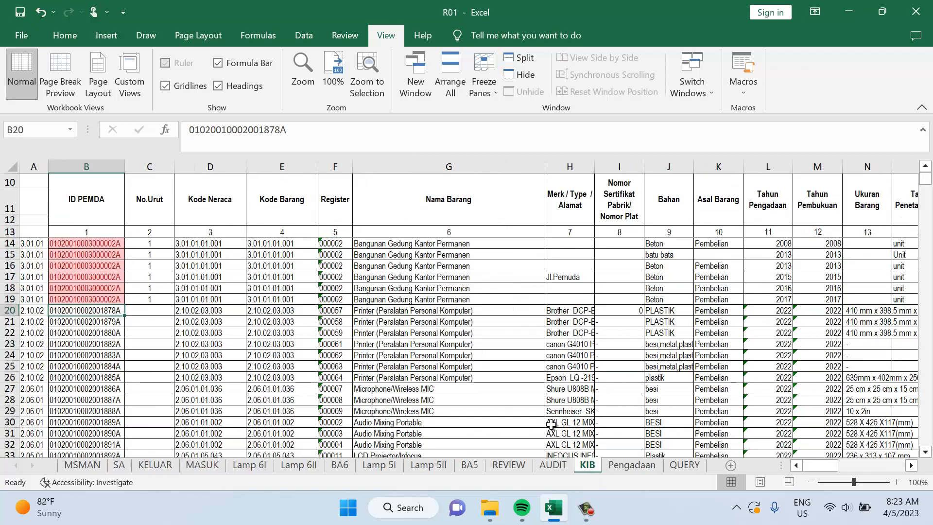
Inspect KIB's 2022 depreciation formulas: Akum Penyusutan in AF20, Perolehan + Kapitalisasi in Z20 and Tahun Terpakai in AD23
left_click(411, 344)
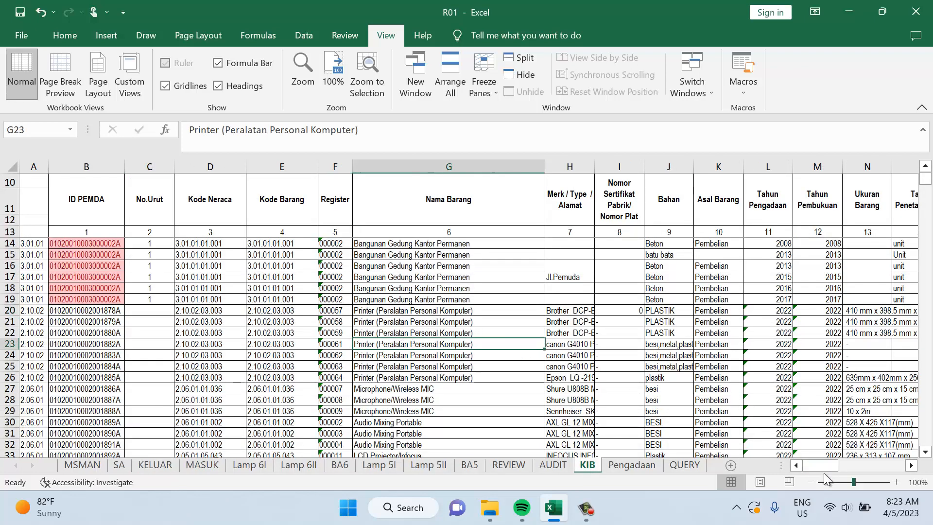
left_click_drag(819, 464, 876, 476)
left_click(673, 310)
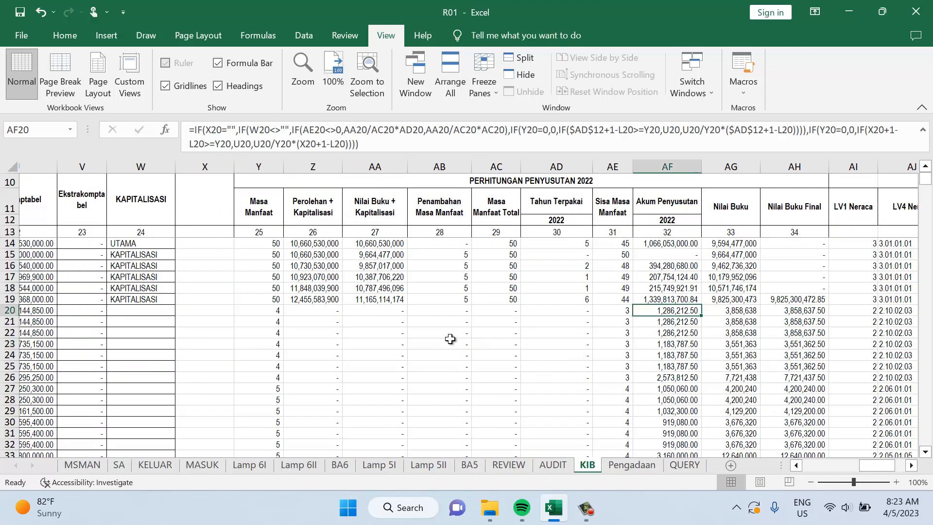
left_click(325, 310)
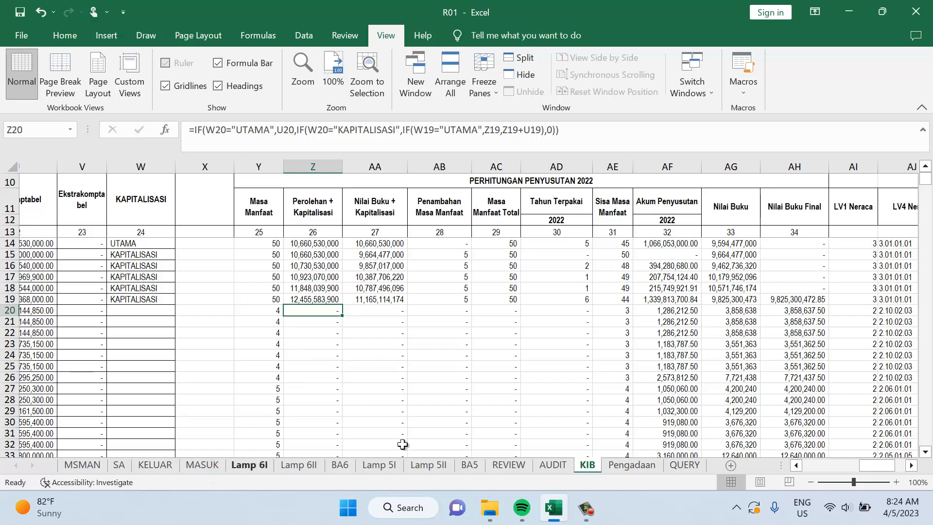
left_click(549, 343)
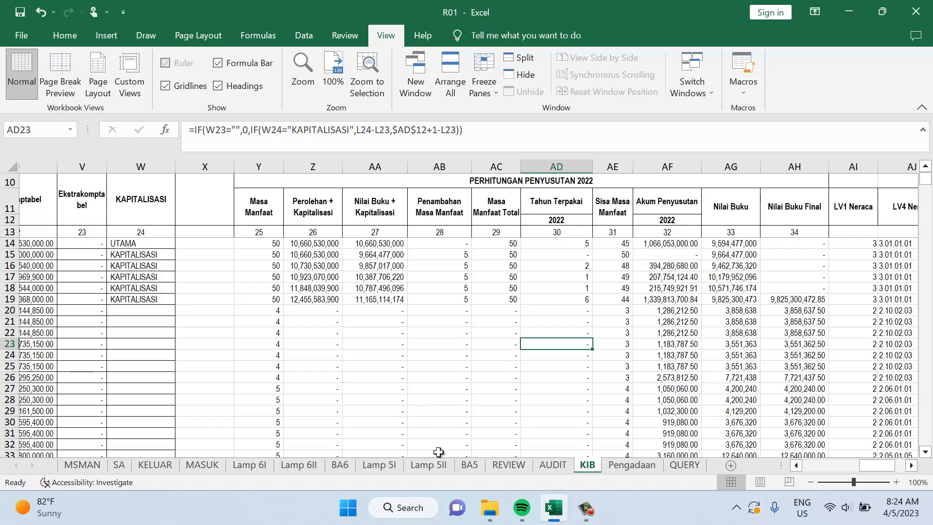
Open BA6 and inspect the KIB column's SUMIFS formulas in L30 to L33 beside the MUTASI and SELISIH columns
left_click(334, 467)
left_click(369, 287)
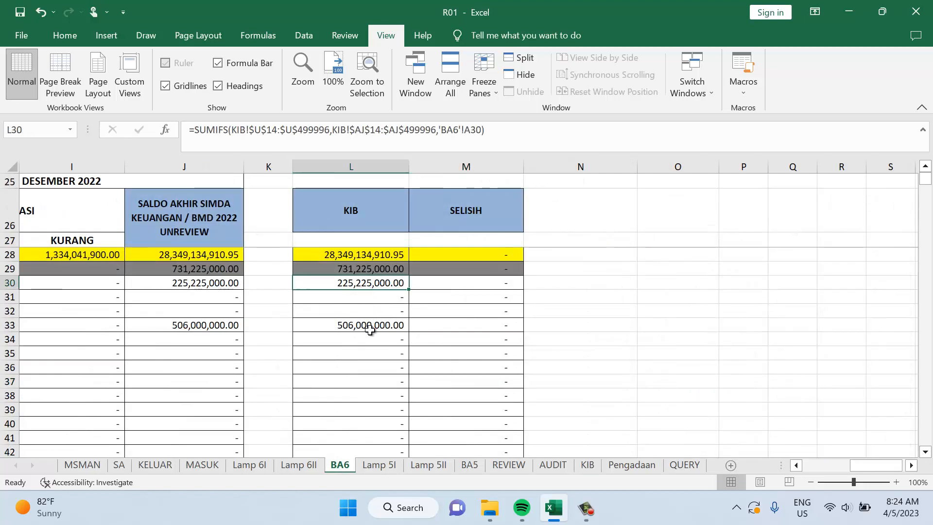
key("Down")
key("Down")
key("Down")
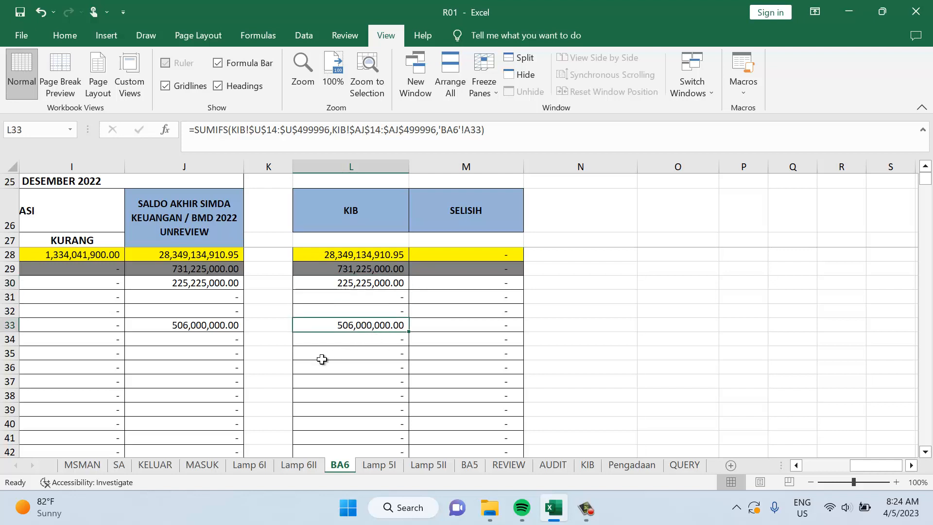
left_click_drag(869, 465, 860, 463)
left_click(658, 306)
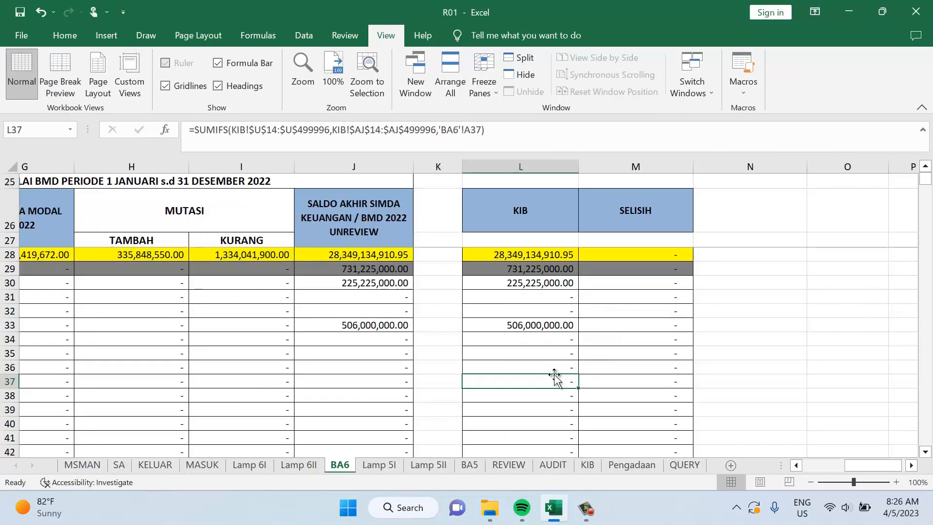
Look at KIB, then compare the Pengadaan sheet with the item names in QUERY's column M
left_click(588, 466)
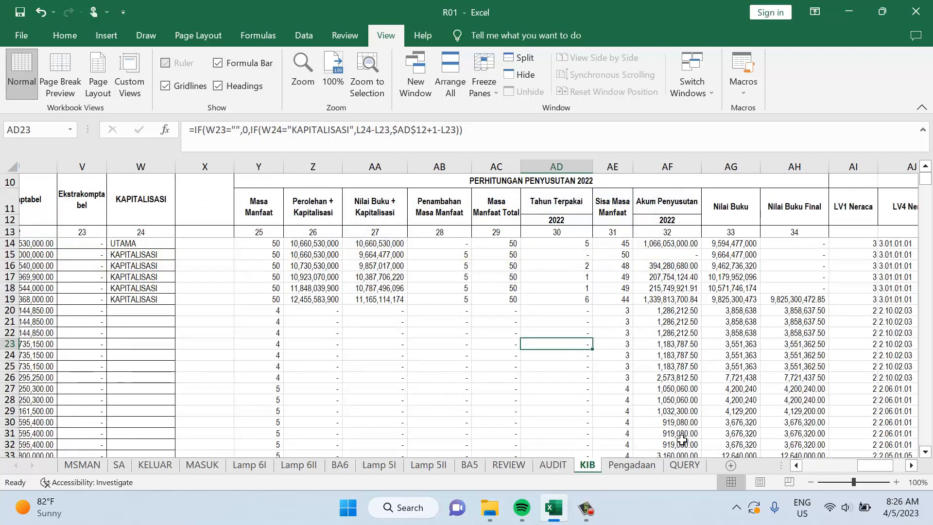
left_click(646, 468)
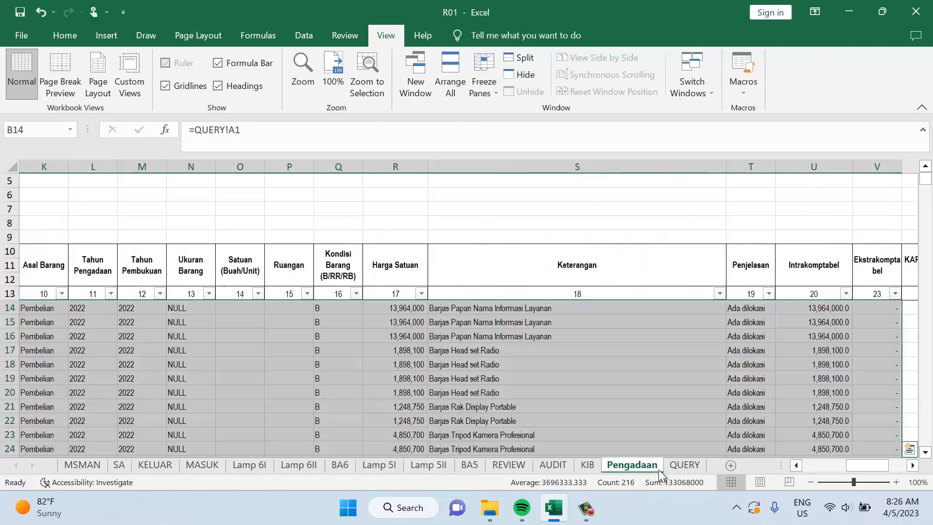
left_click(676, 465)
left_click(644, 338)
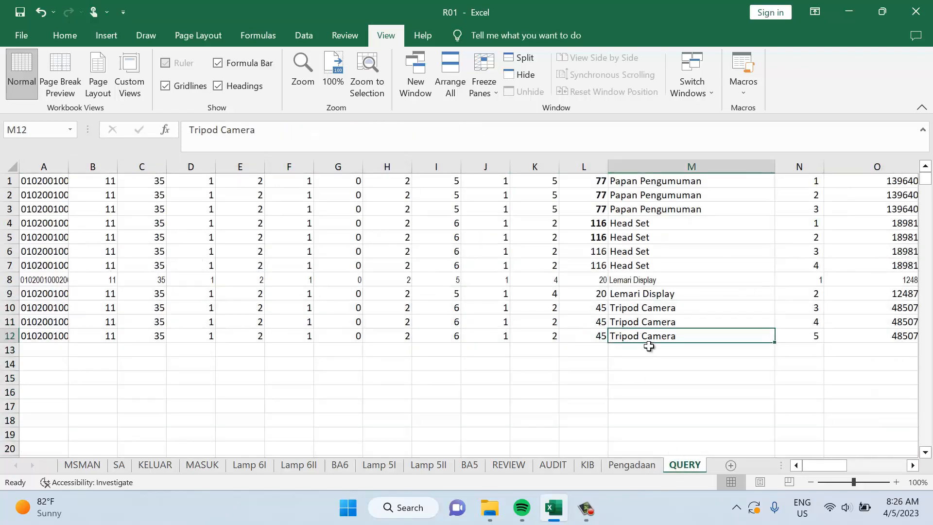
left_click(650, 296)
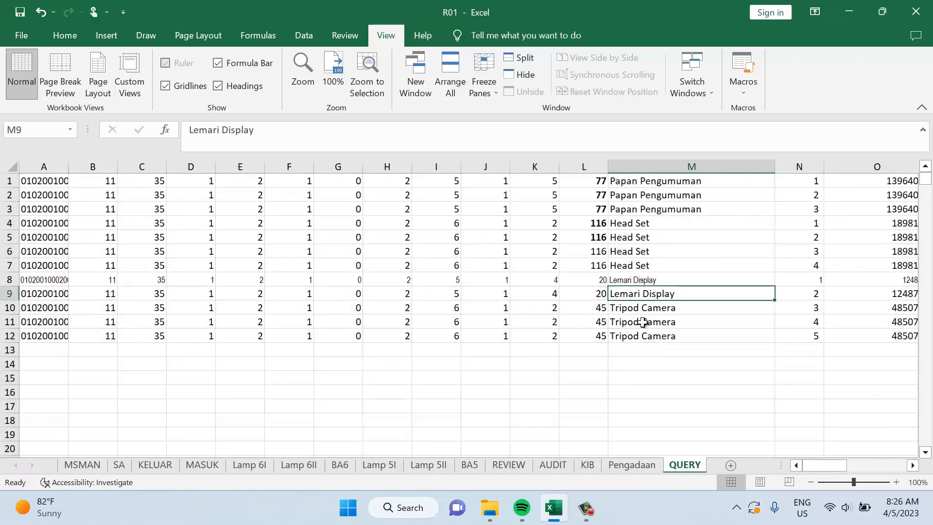
left_click(647, 465)
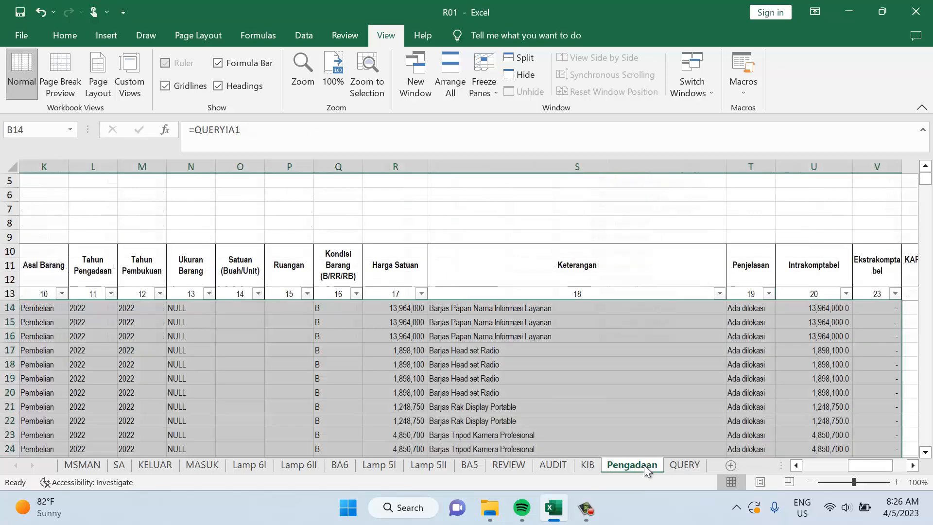
left_click(516, 367)
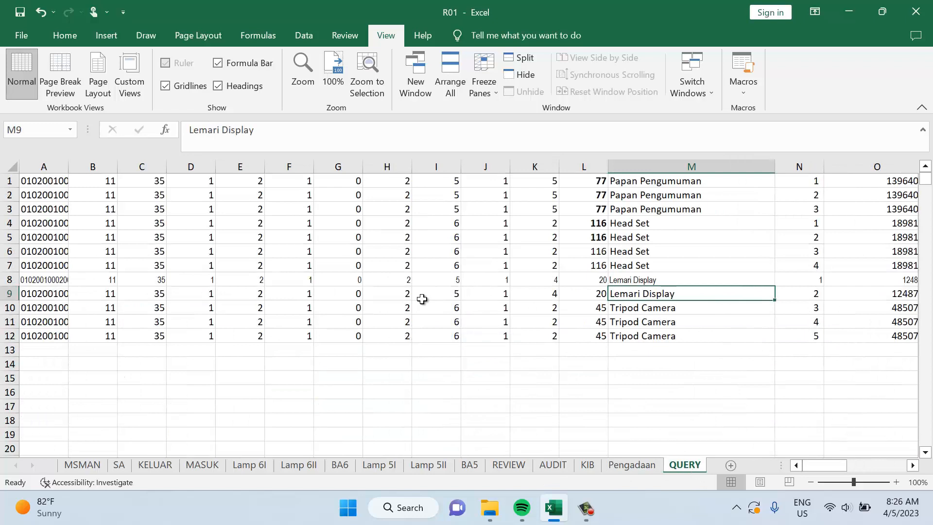
Examine the QUERY sheet's raw data, from the ID code in A1 to the item names in M4:M12
left_click(356, 282)
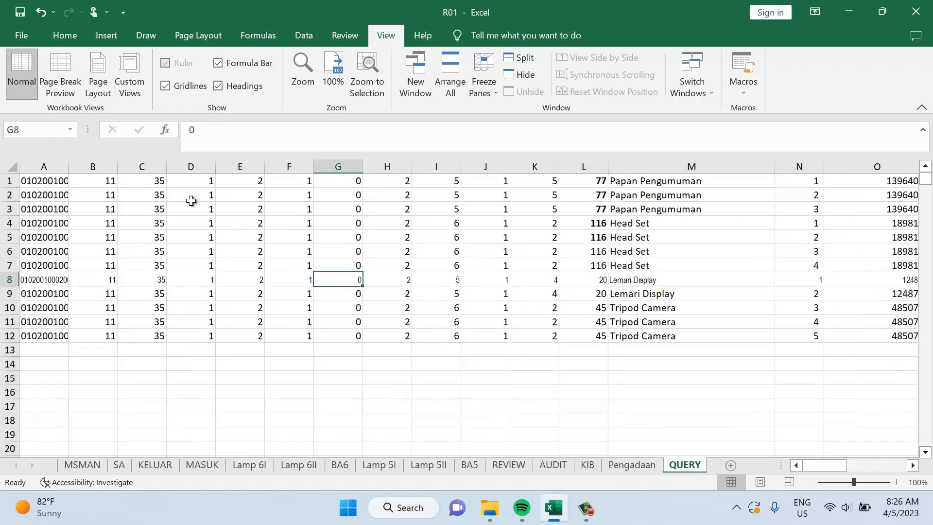
left_click(53, 181)
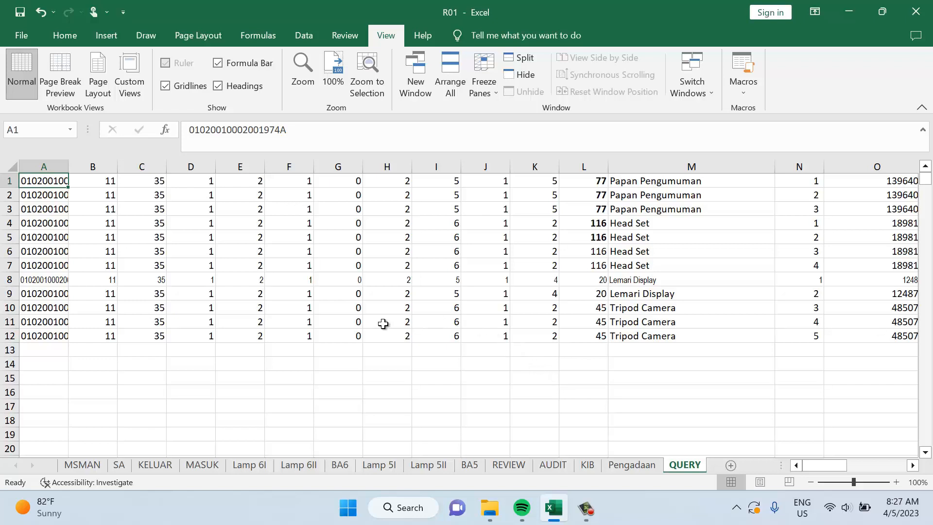
left_click(646, 329)
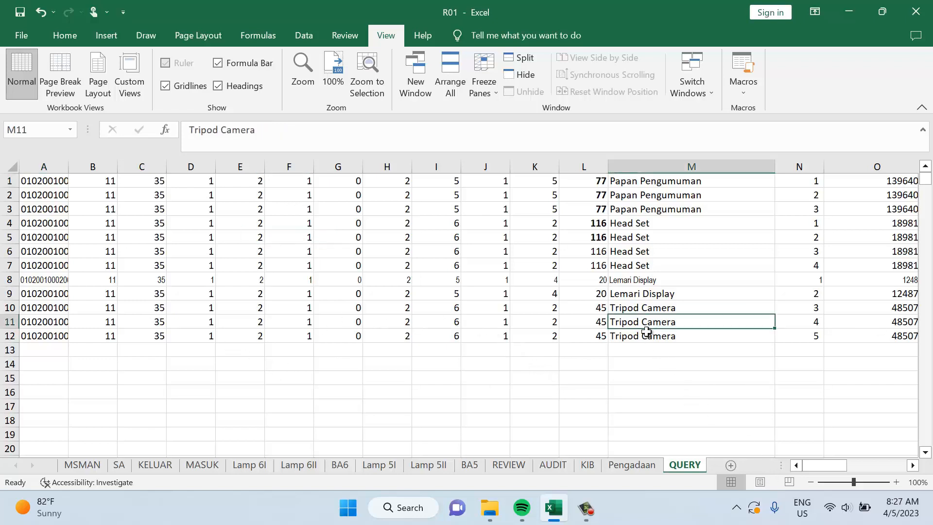
left_click(650, 338)
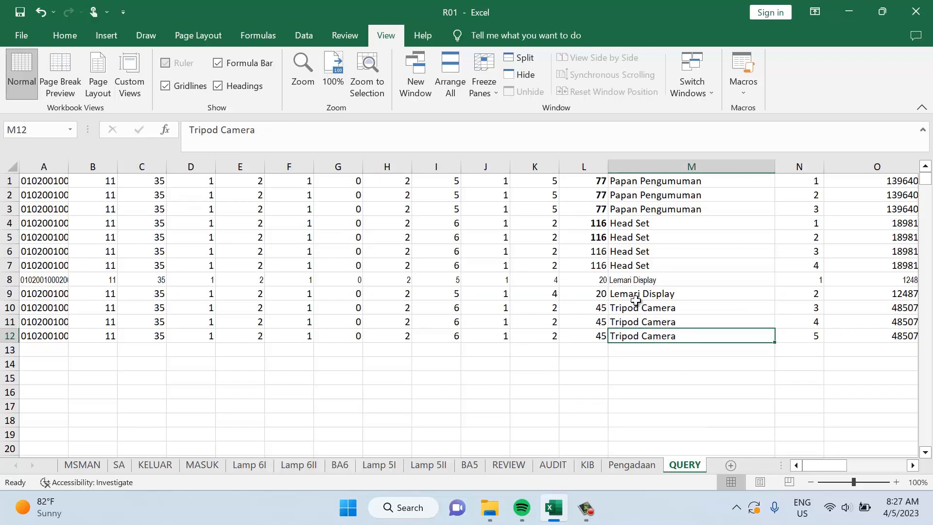
left_click_drag(635, 281, 639, 333)
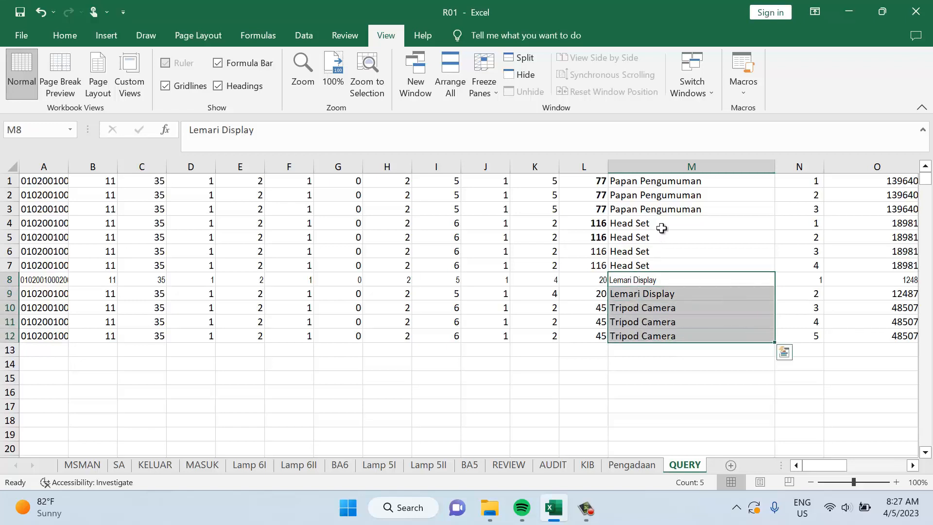
left_click_drag(662, 228, 657, 276)
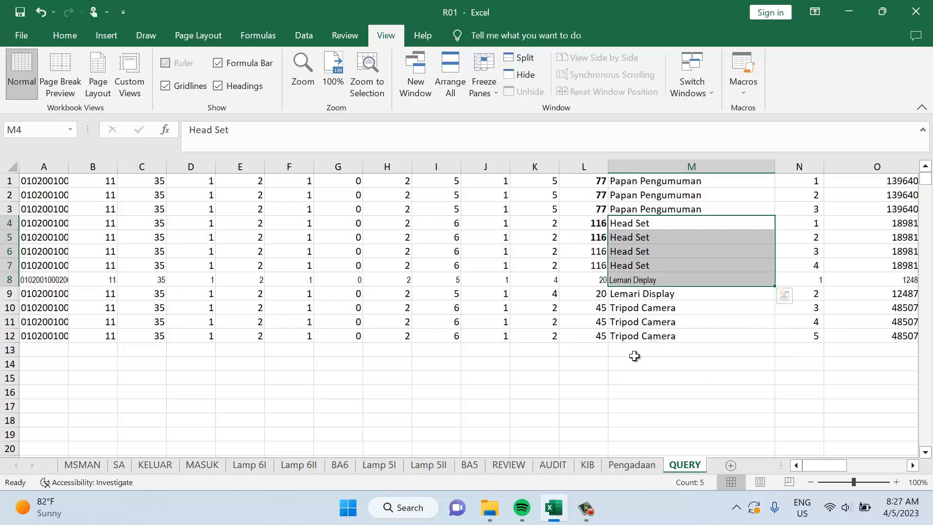
left_click(632, 338)
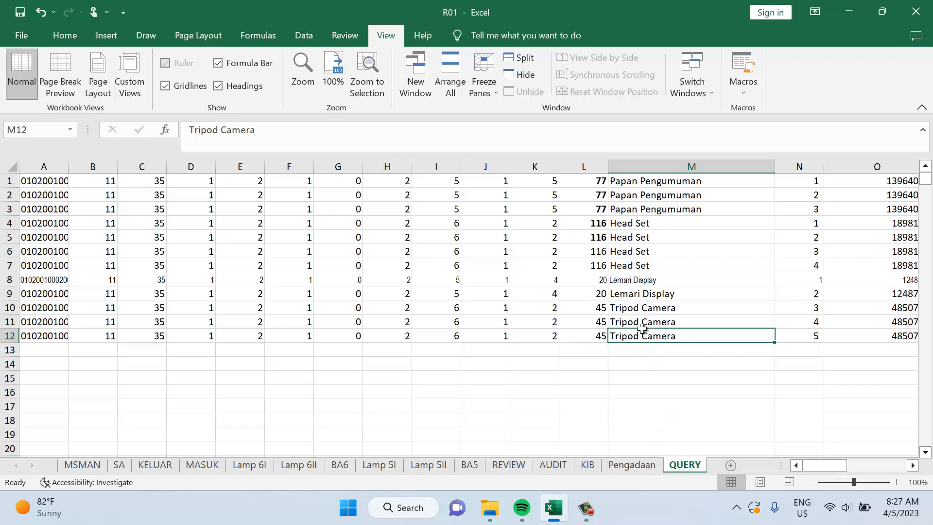
key("Up")
key("Up")
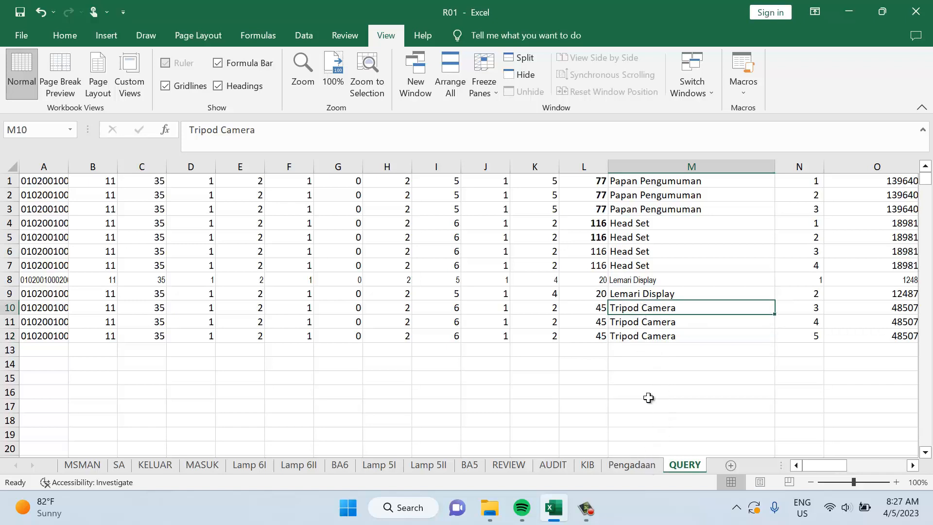
Open Pengadaan and inspect its QUERY links for Keterangan in S18 and S16 and ID PEMDA in B16 and B14
left_click(649, 465)
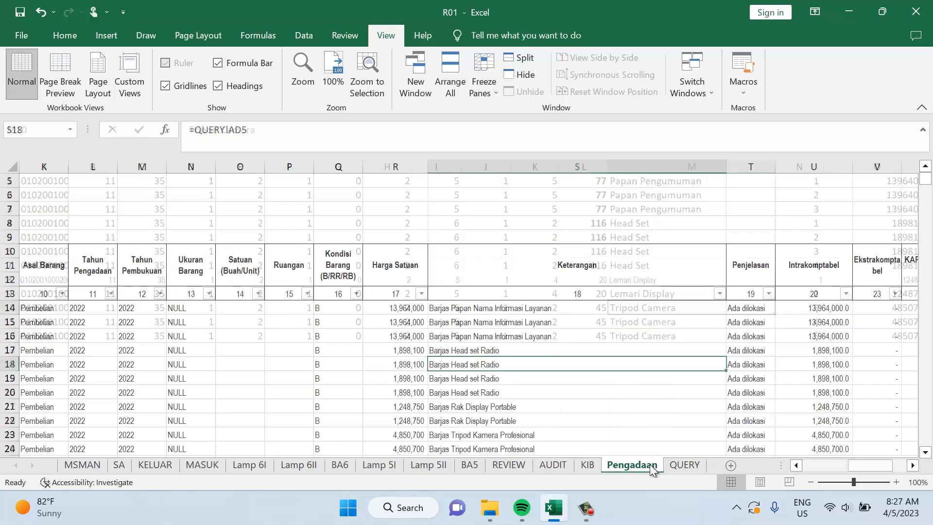
left_click(445, 340)
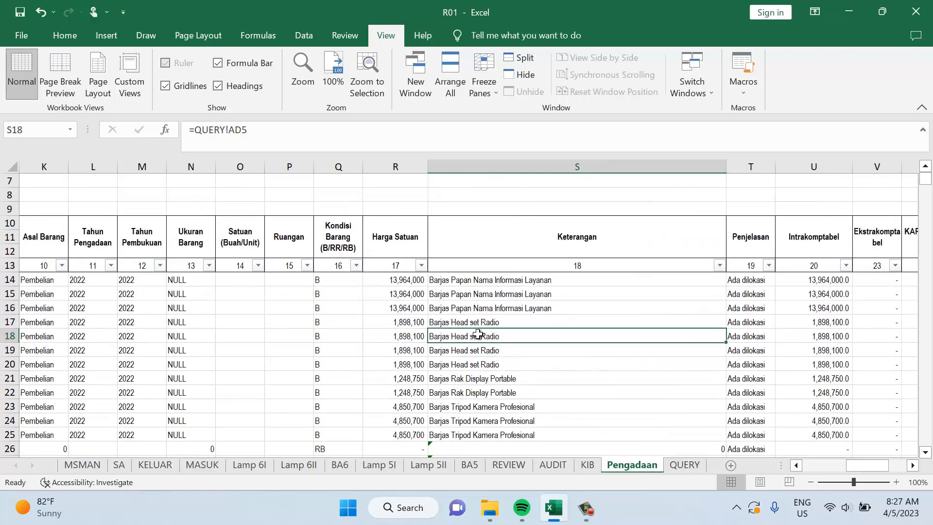
left_click(469, 309)
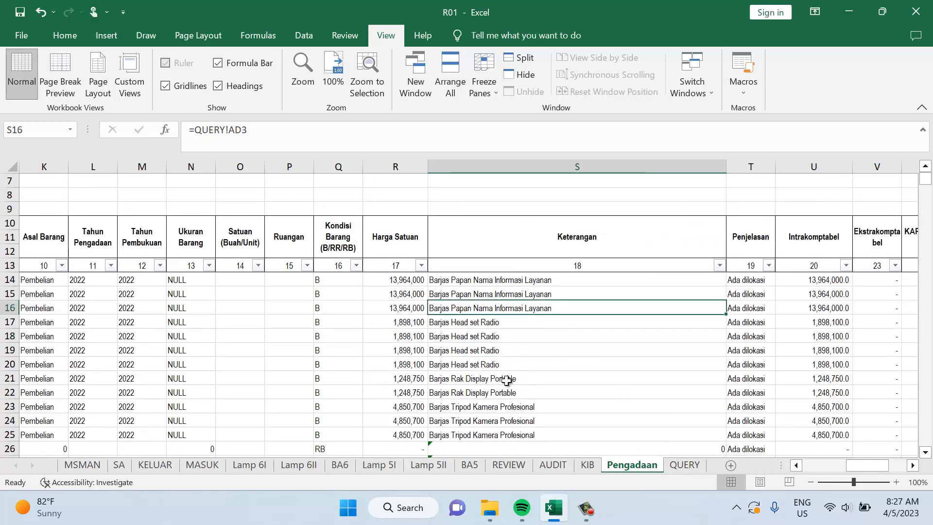
key("ctrl+Left")
key("ctrl+Left")
key("ctrl+Left")
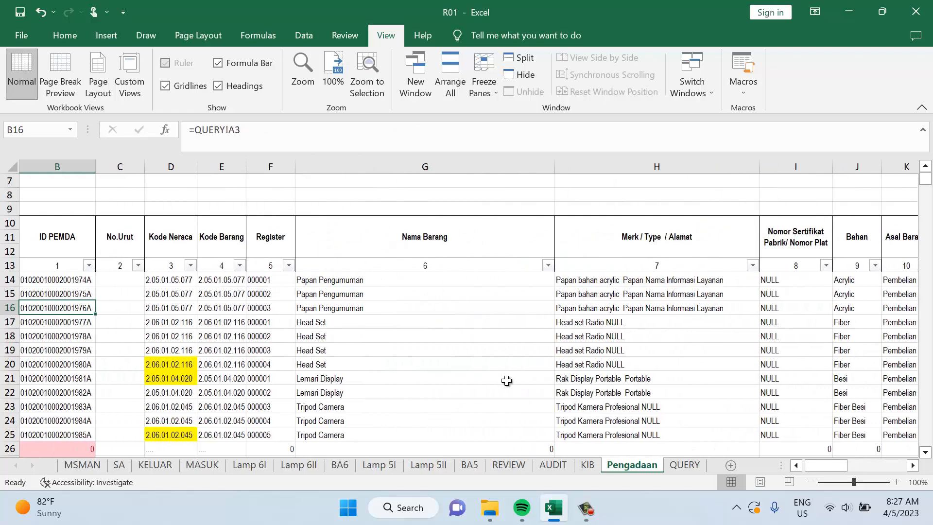
key("Up")
key("Up")
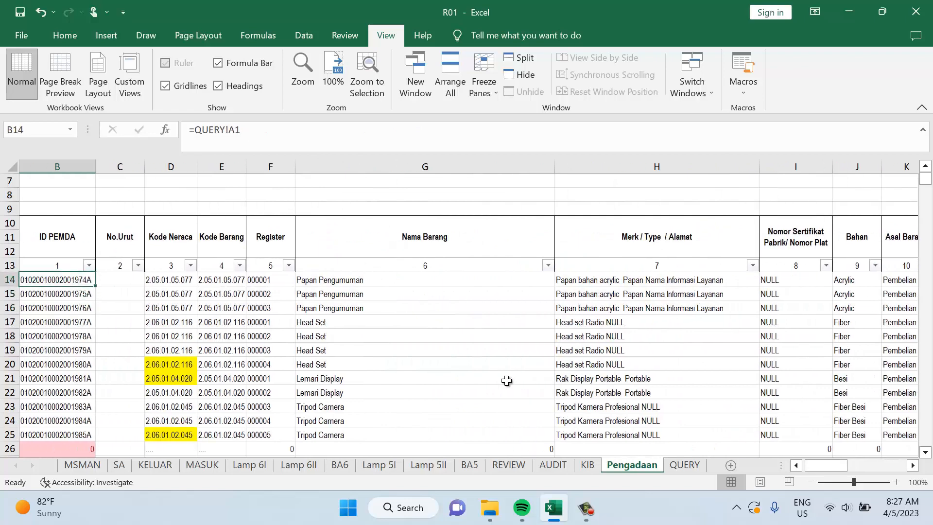
Check how far Pengadaan's ID PEMDA formulas extend below B14 and return to the first asset rows
key("shift+Down")
key("shift+Down")
key("shift+Up")
key("ctrl+shift+Down")
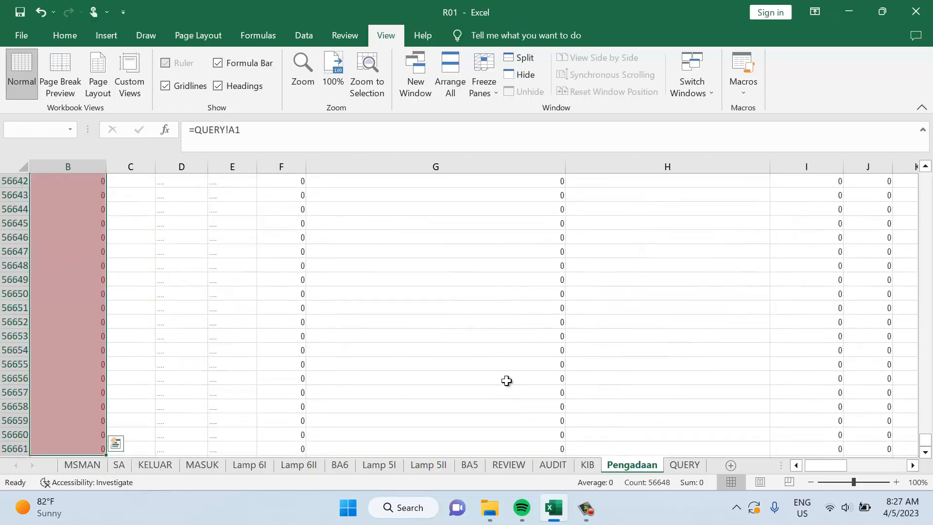
key("ctrl+Up")
key("ctrl+Up")
key("Down")
key("Down")
key("shift+Right")
key("shift+Down")
key("Down")
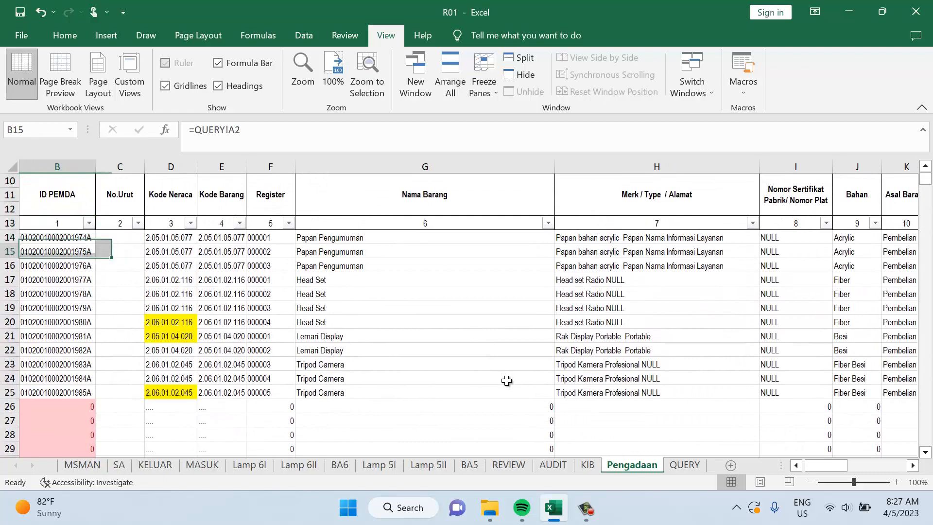
Examine Pengadaan's columns along row 15 from ID PEMDA across to the SELISIH KK area and the Ekstrakomptabel formula in V15
key("Right")
key("Right")
key("Right")
key("Right")
key("Right")
key("Right")
key("Right")
key("Right")
key("Right")
key("Right")
key("Right")
key("Right")
key("Right")
key("Right")
key("Right")
key("Right")
key("Right")
key("Right")
key("Right")
key("Right")
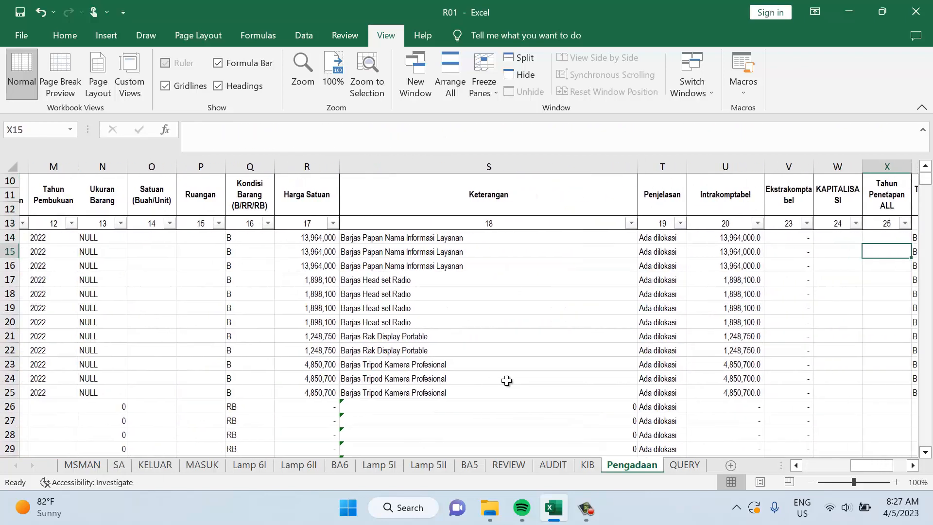
key("Right")
key("Right")
key("Right")
key("Left")
key("Left")
key("Left")
key("Left")
key("Left")
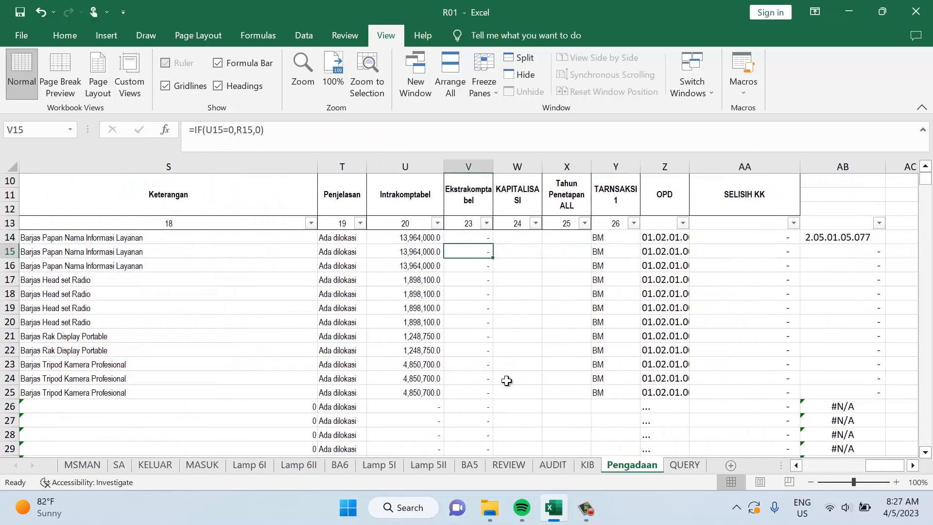
Review Pengadaan's row 14 back to the code formula in A14
key("Up")
key("Left")
key("Left")
key("Left")
key("Left")
key("Left")
key("Left")
key("Left")
key("Left")
key("Left")
key("Left")
key("Left")
key("Left")
key("Left")
key("Left")
key("Left")
key("Left")
key("Left")
key("Left")
key("Left")
key("Left")
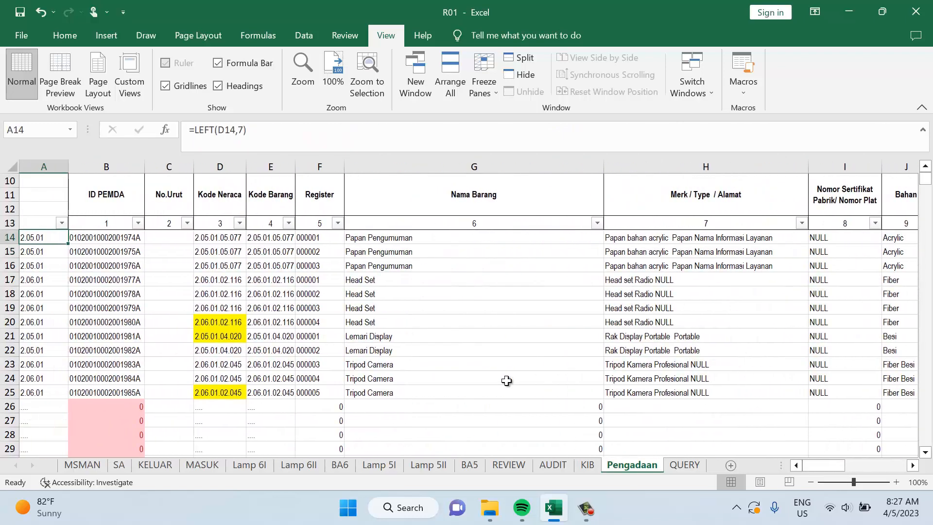
Inspect row 14 of Pengadaan from column A through Merk / Type / Alamat in H14 to Satuan in O14
key("Right")
key("Right")
key("Right")
key("Right")
key("Right")
key("Right")
key("Right")
key("Right")
key("Right")
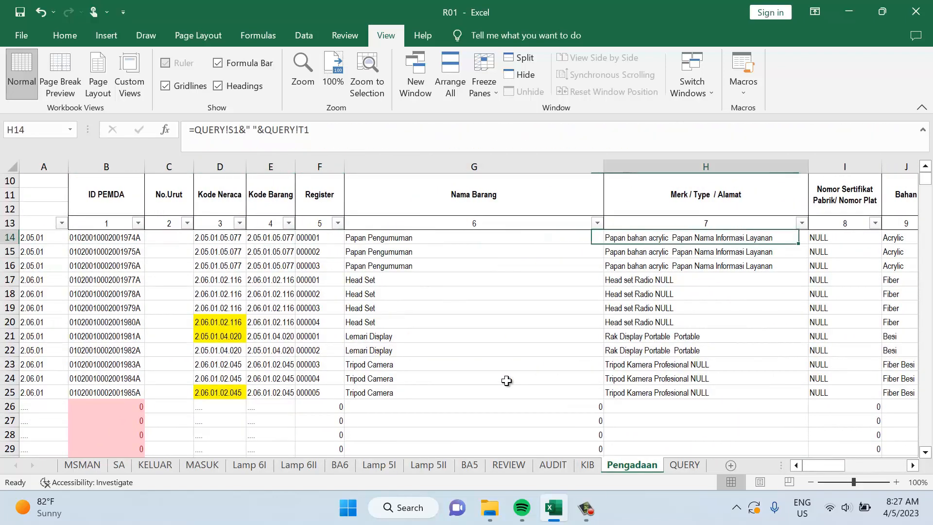
key("Right")
key("Right")
key("Right")
key("Right")
key("Right")
key("Right")
key("Right")
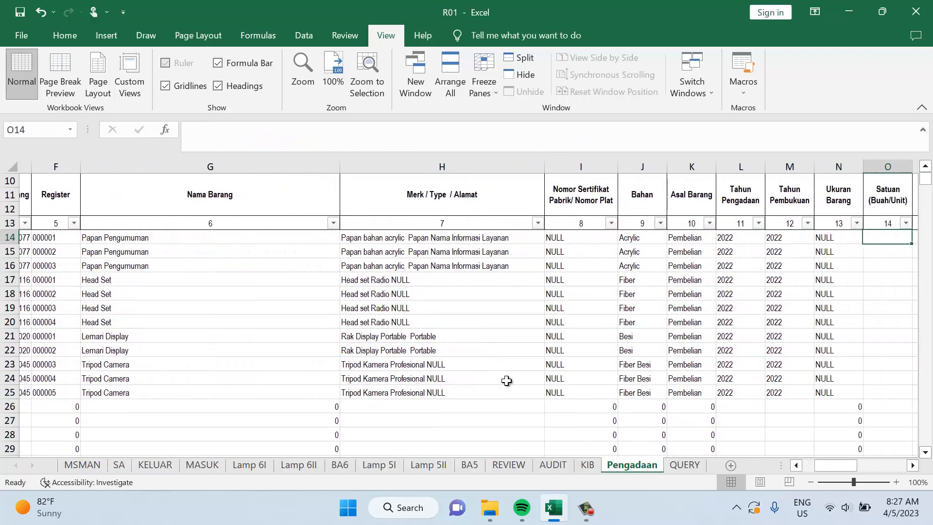
Check the Tahun Pembukuan formula in Pengadaan's M14 and return to ID PEMDA in B14
key("Left")
key("Left")
key("Left")
key("Left")
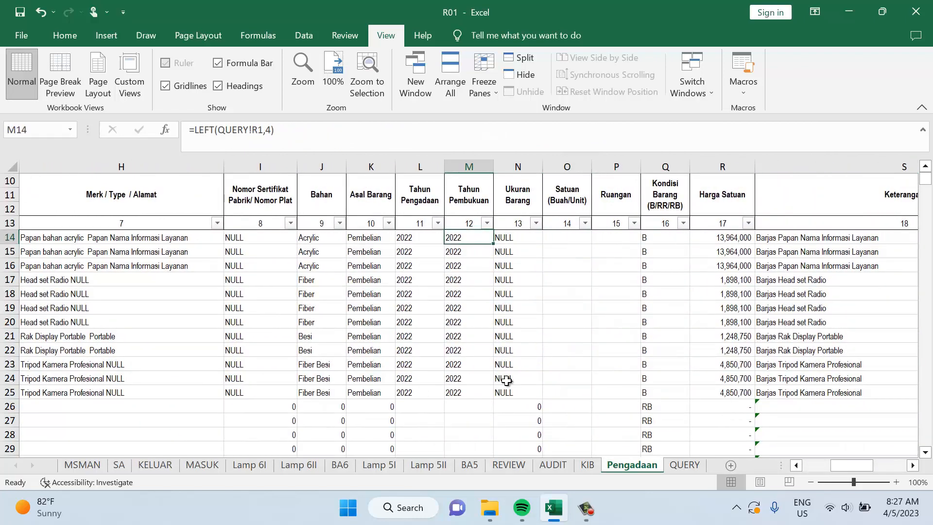
key("Right")
key("Right")
key("Left")
key("Left")
key("Left")
key("Home")
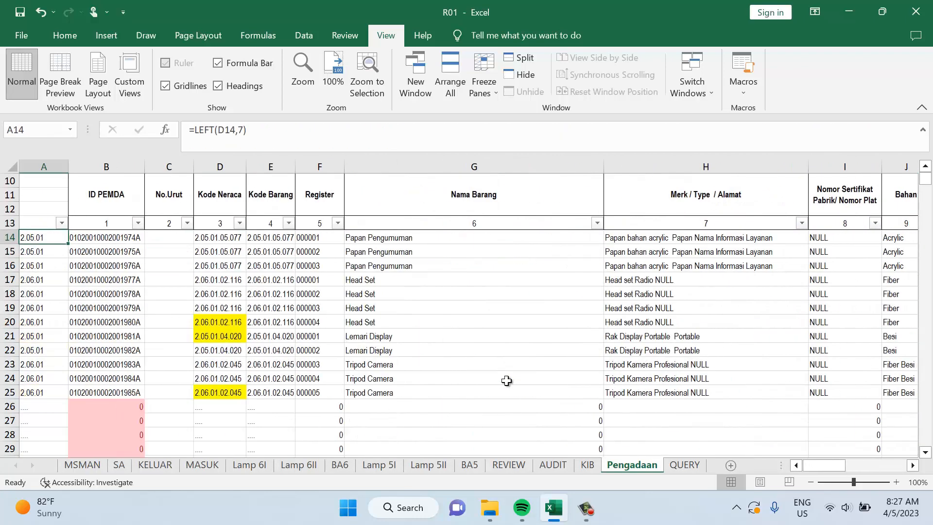
key("Right")
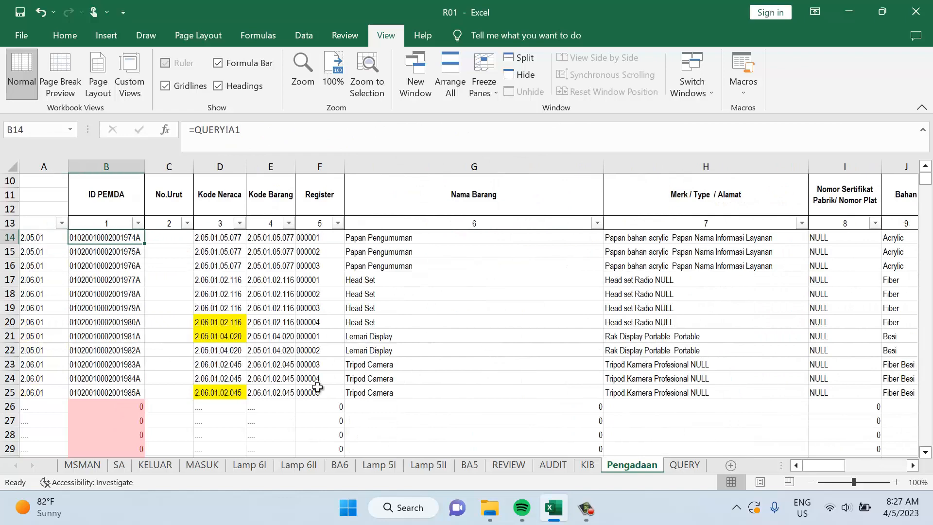
Open MASUK and examine the transaction types in column Y from row 110 up to the BM entry in Y22
left_click(203, 466)
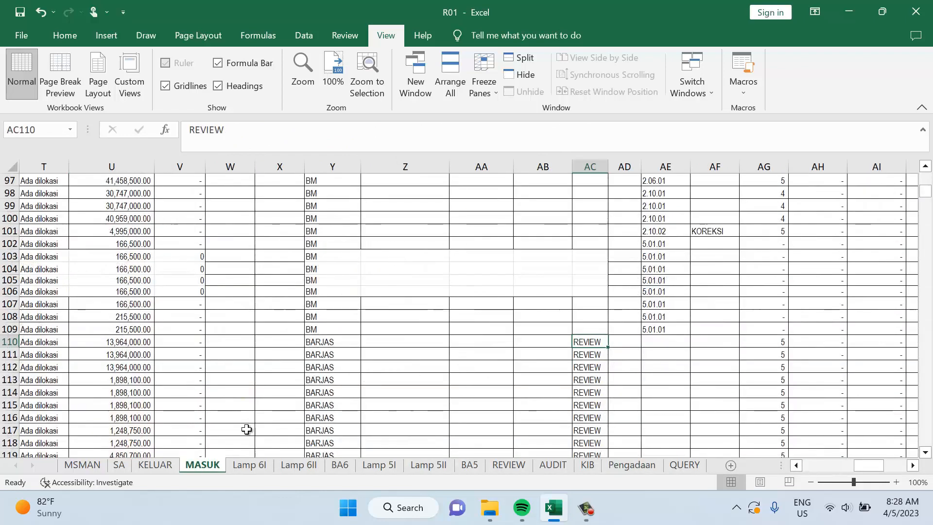
scroll(368, 333, "up", 12)
scroll(368, 332, "up", 20)
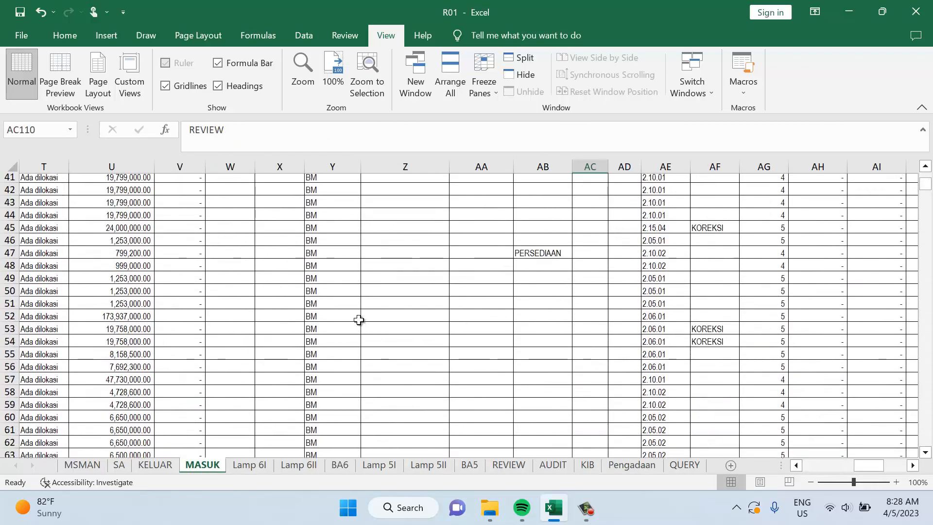
scroll(344, 316, "down", 4)
left_click(325, 290)
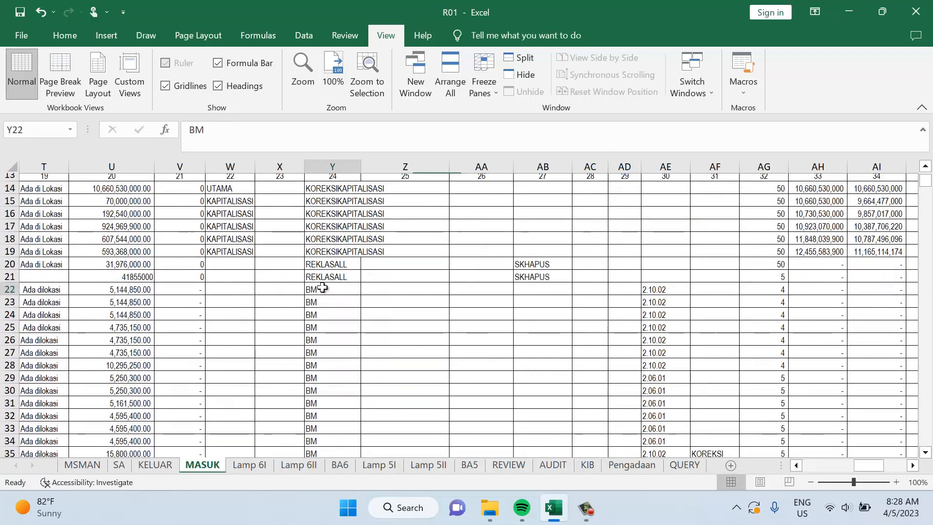
Review MASUK's row 22 back from the BM entry in column Y to the asset code in E22
key("ctrl+Left")
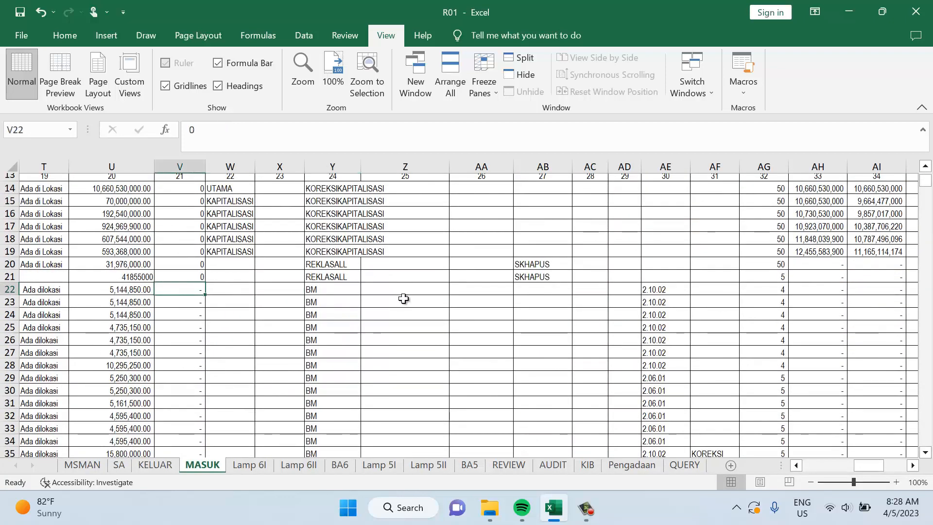
key("Home")
key("Right")
key("Right")
key("Right")
key("Right")
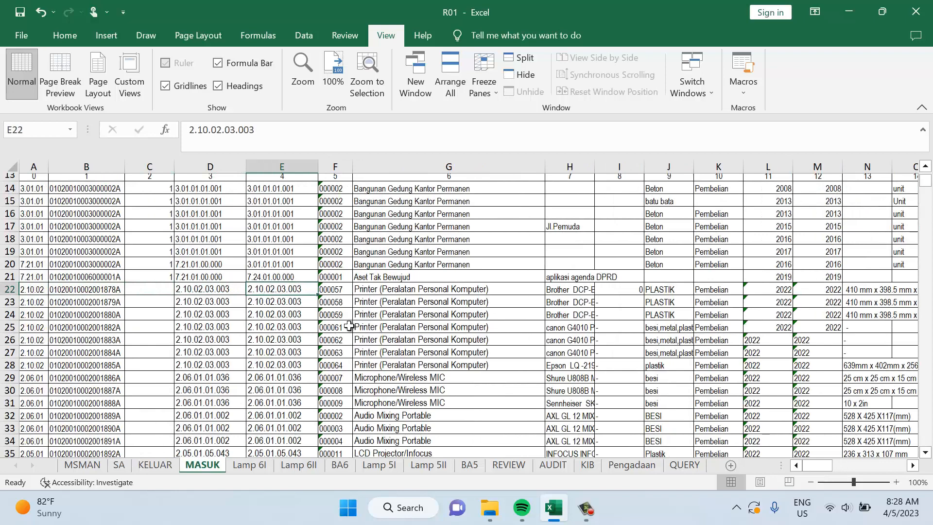
Open QUERY and examine the Tripod Camera names in M10 to M12 and the code numbers in column L from row 7 to row 12
left_click(693, 467)
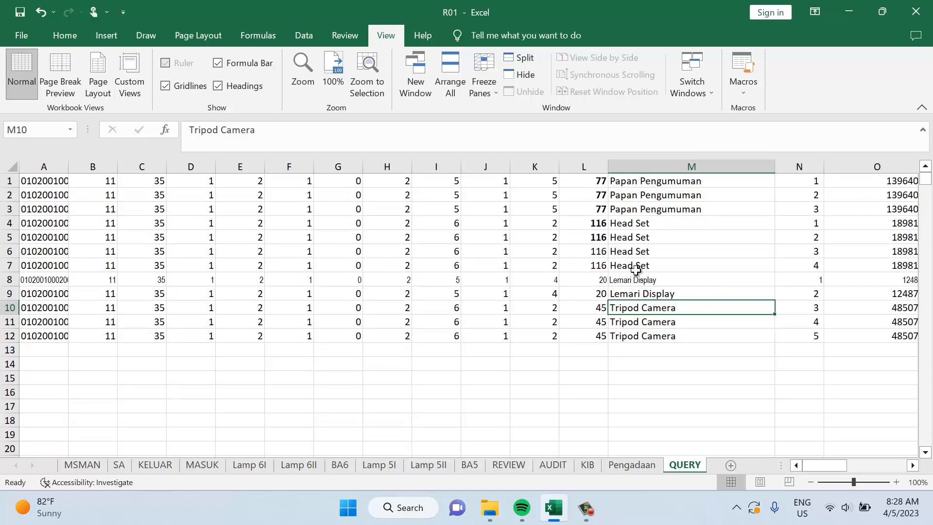
key("Down")
key("Down")
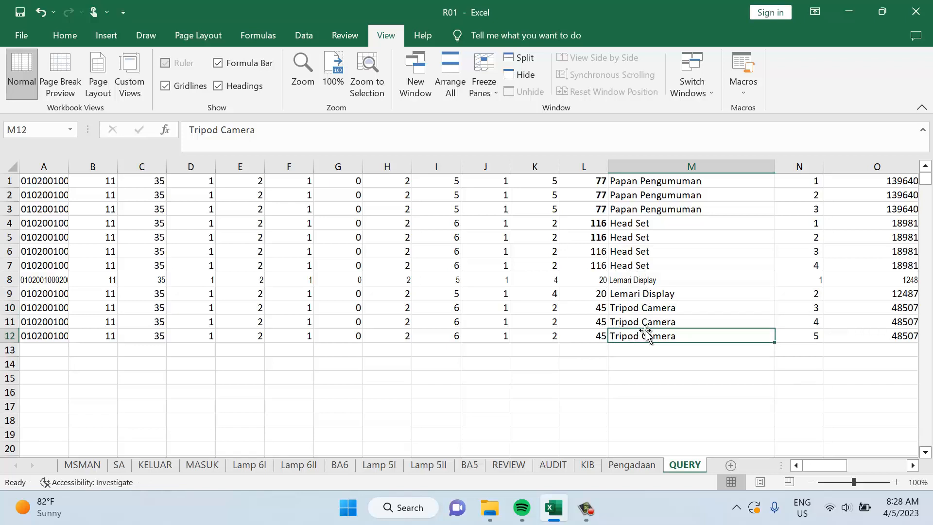
left_click(581, 334)
left_click(598, 264)
left_click(598, 280)
left_click(602, 323)
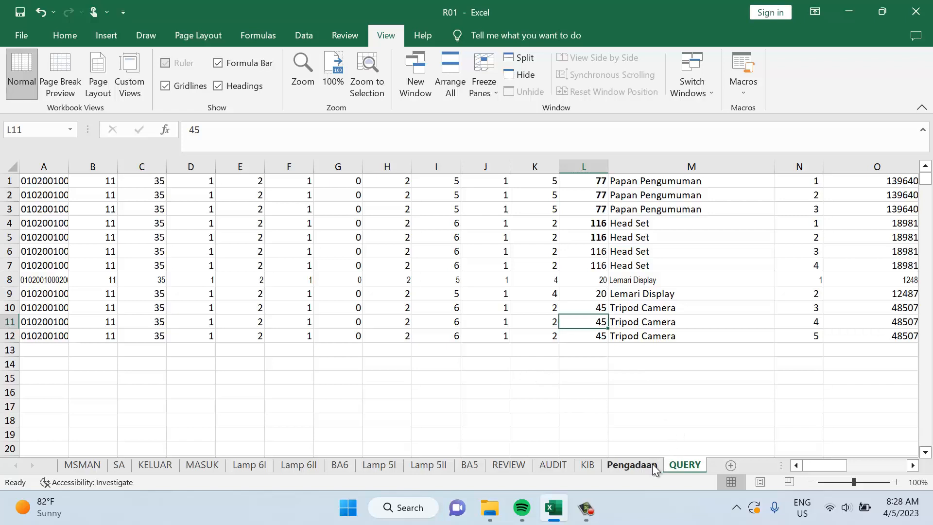
left_click(587, 333)
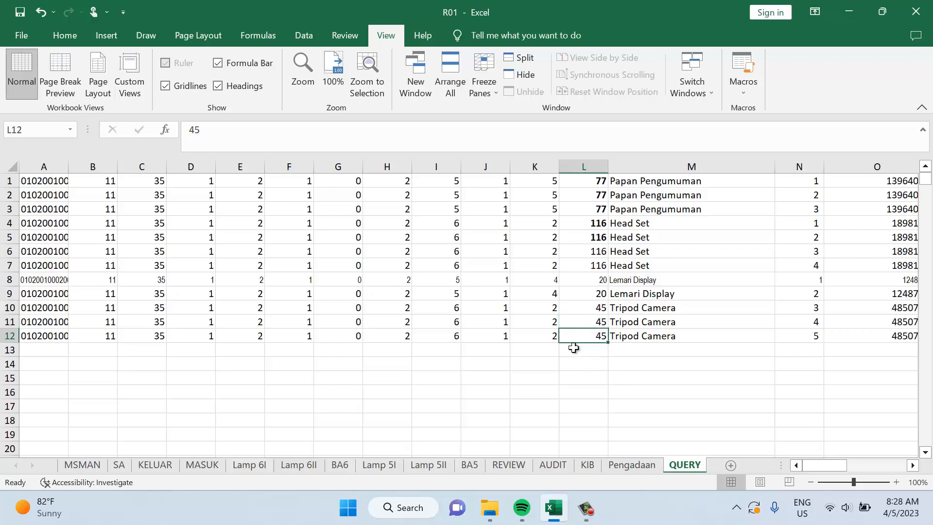
left_click(588, 508)
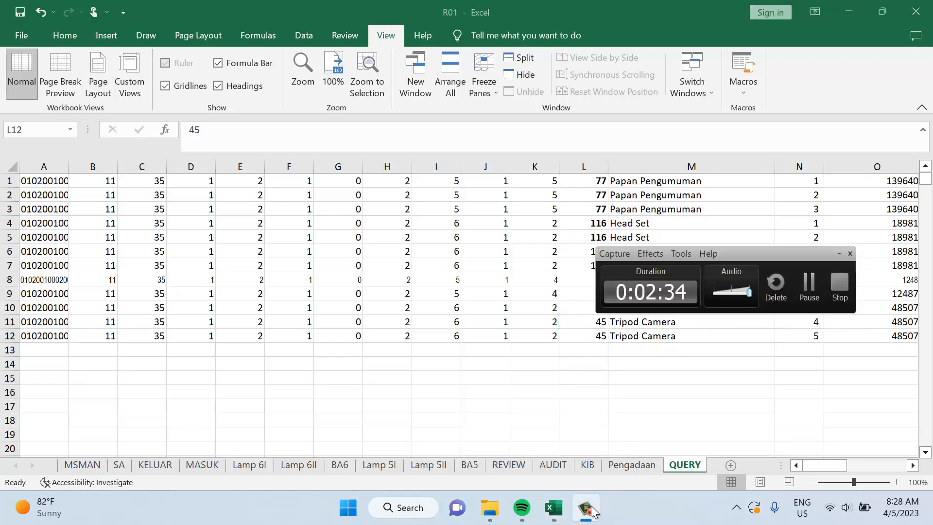